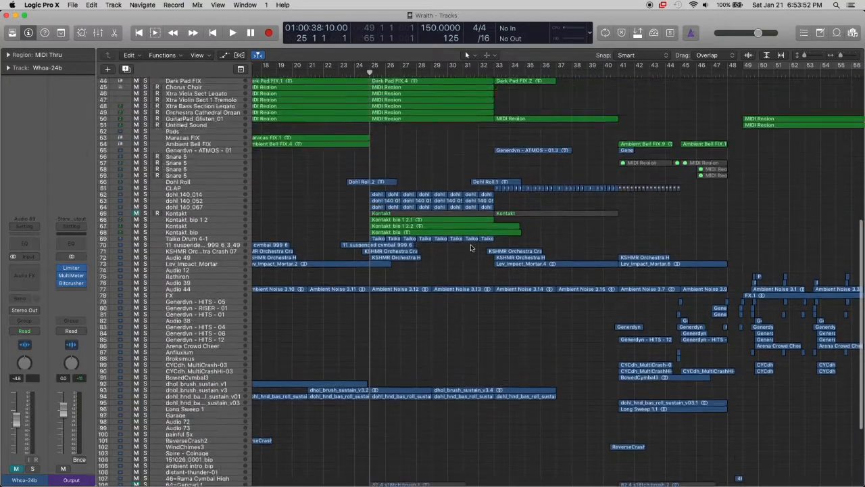
Audition the Tuned Gongs, Main Pluck, Piano, Bells, Choir and Dark Pad tracks in solo from bar 17, and unsolo them
scroll(481, 148, up, 5)
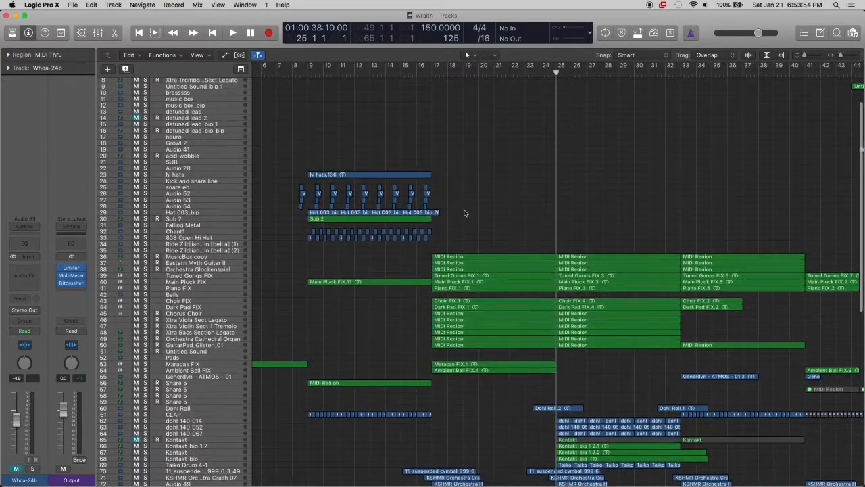
scroll(405, 227, down, 3)
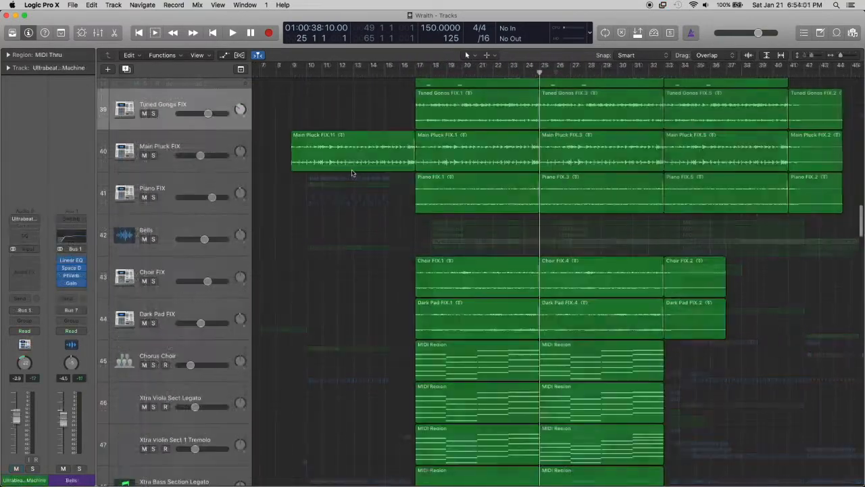
scroll(270, 156, up, 2)
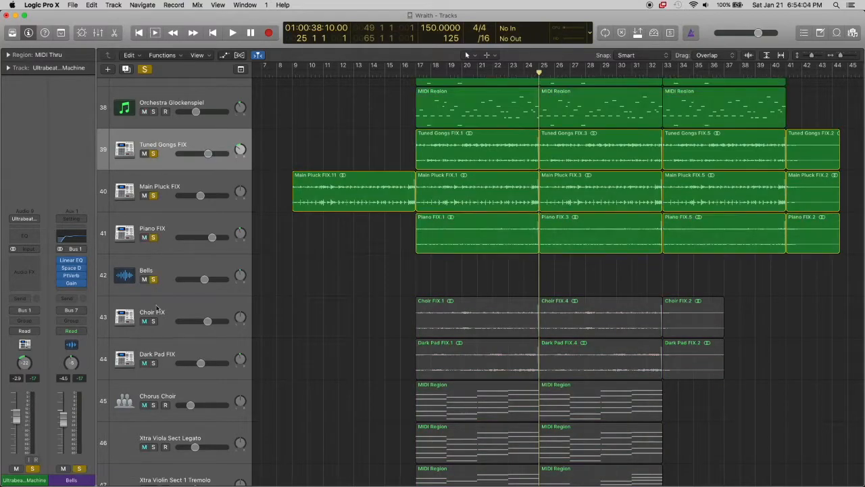
click(153, 321)
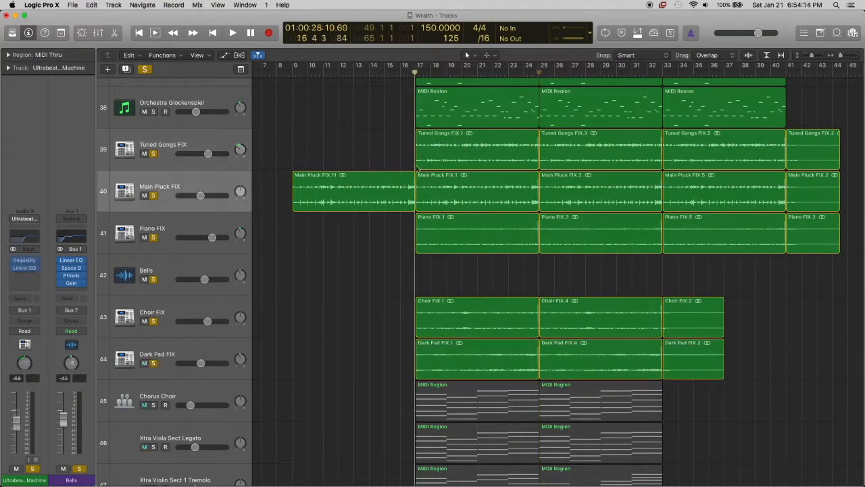
key(space)
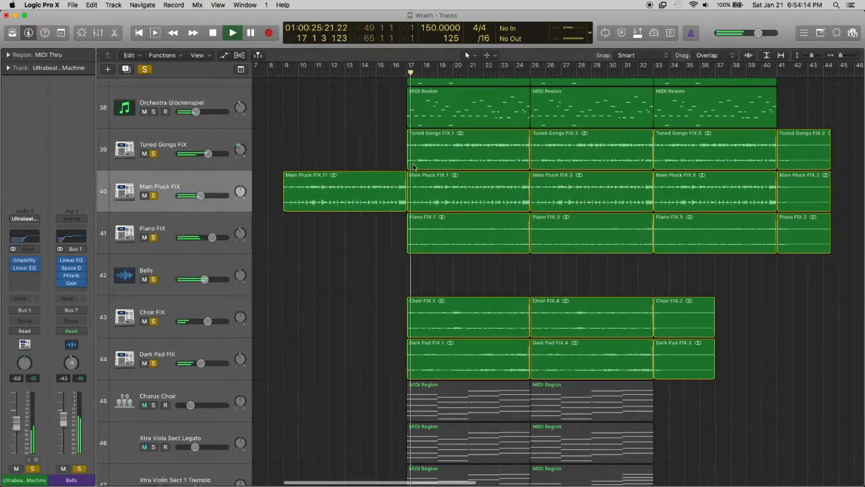
key(super+Up)
key(super+Up)
key(super+Up)
key(super+Up)
key(super+Up)
key(super+Up)
key(super+Up)
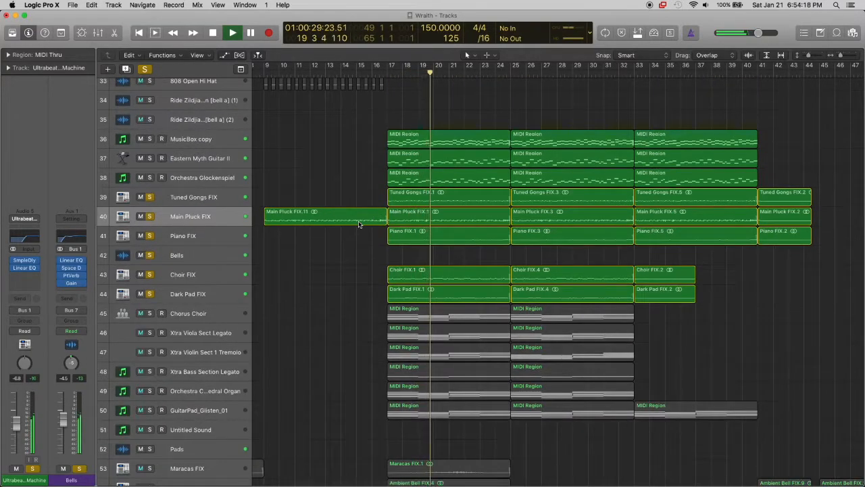
key(super+Down)
key(super+Down)
key(space)
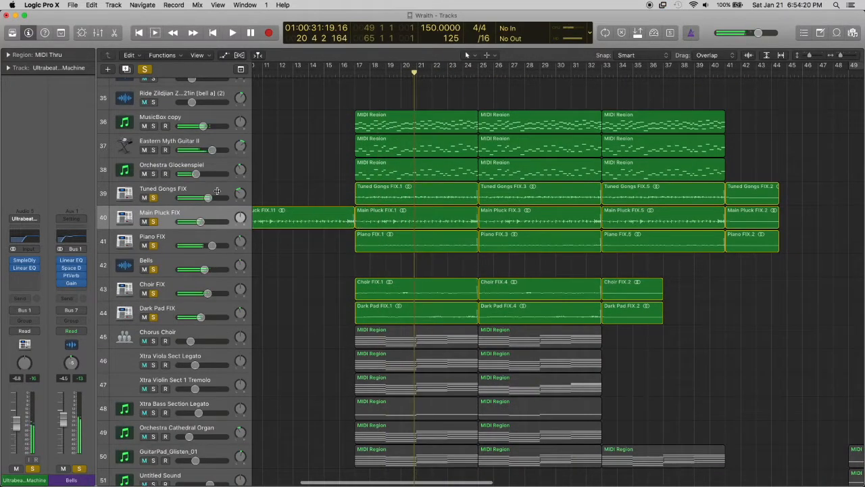
drag(153, 198, 153, 317)
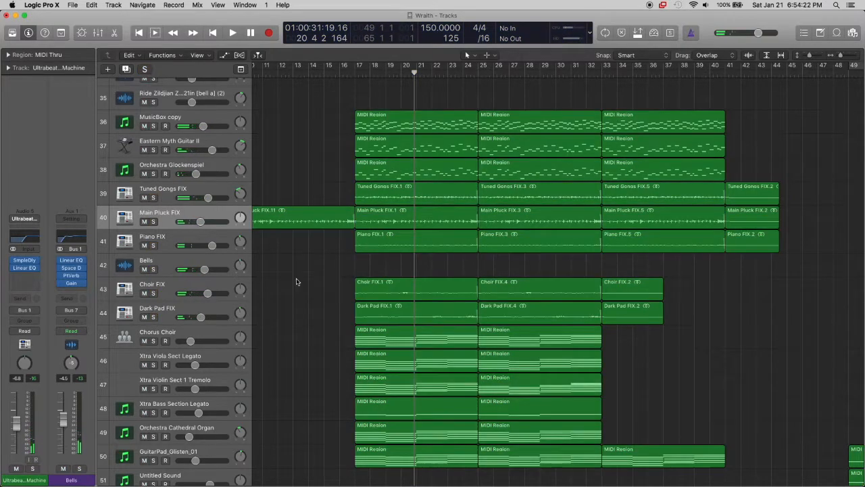
Audition tracks 45 to 50, Chorus Choir through GuitarPad_Glisten_01, in solo from bar 17, and unsolo them
scroll(297, 282, down, 4)
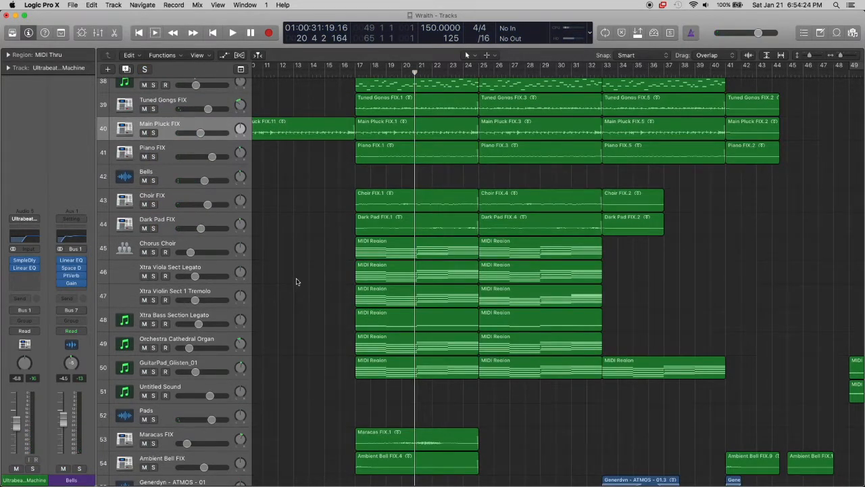
scroll(295, 281, down, 2)
drag(154, 212, 155, 338)
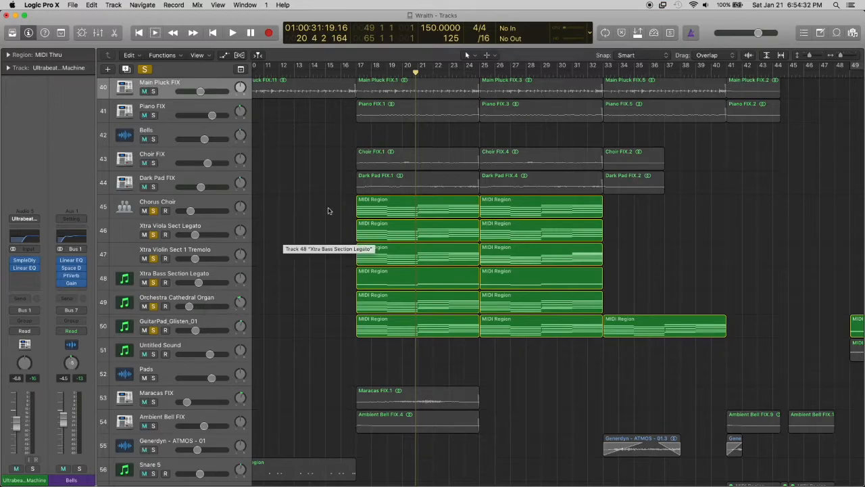
click(203, 201)
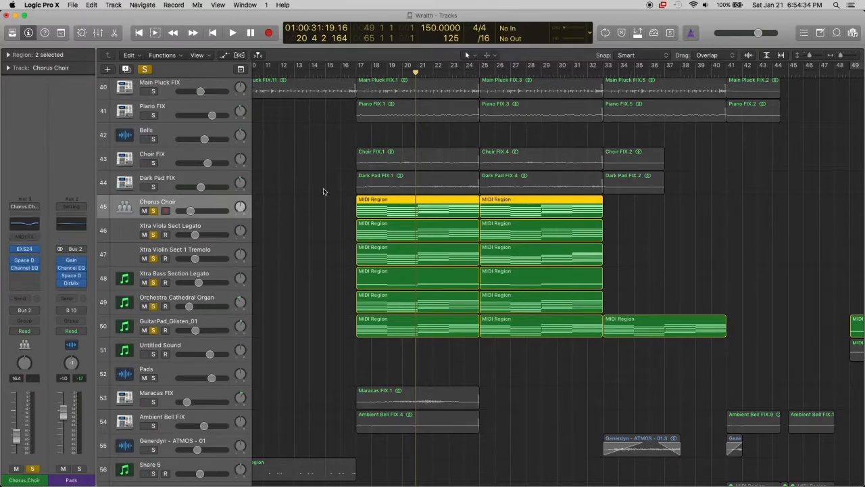
click(356, 72)
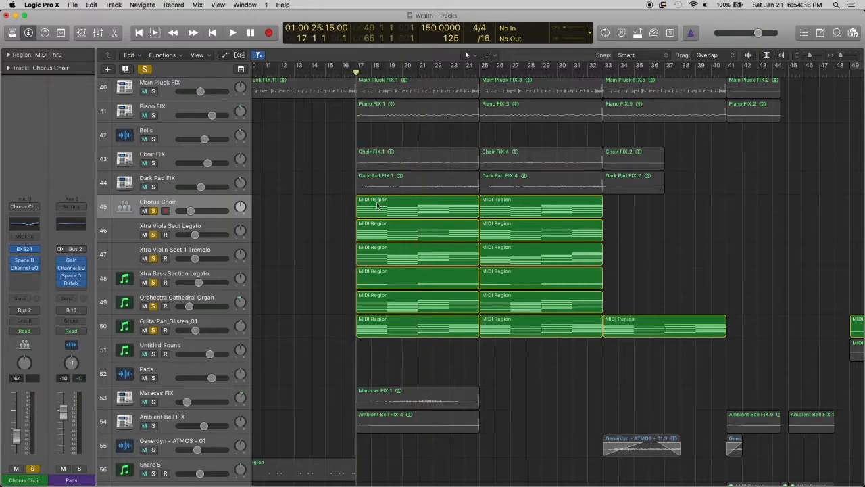
scroll(394, 280, down, 4)
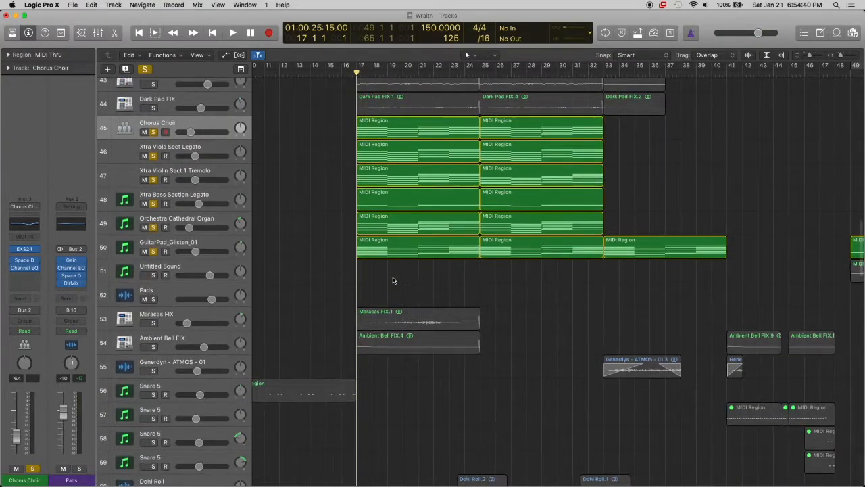
key(space)
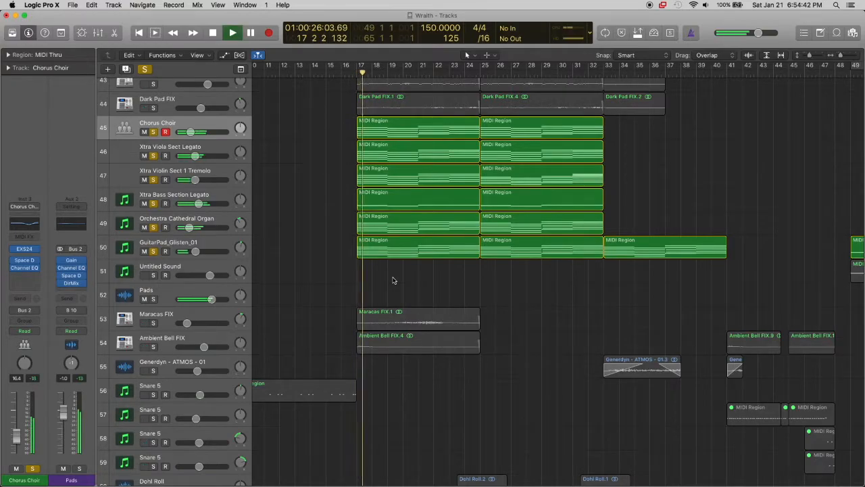
scroll(394, 280, up, 2)
scroll(392, 279, up, 3)
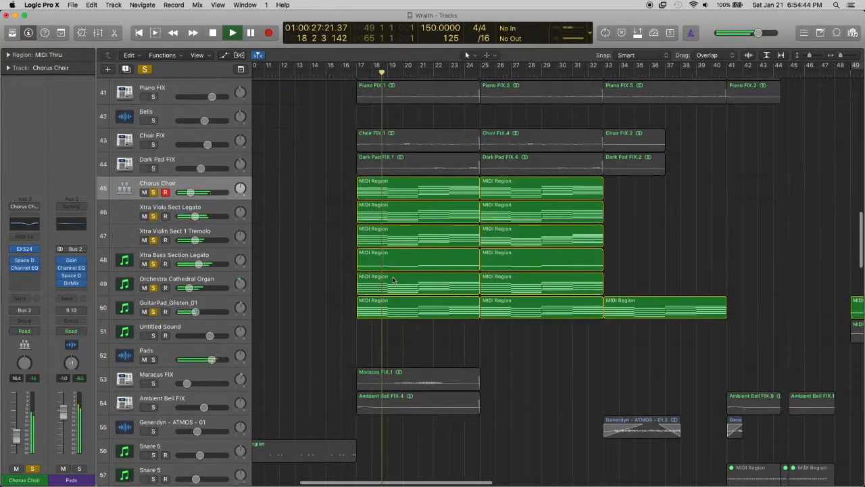
scroll(283, 287, up, 2)
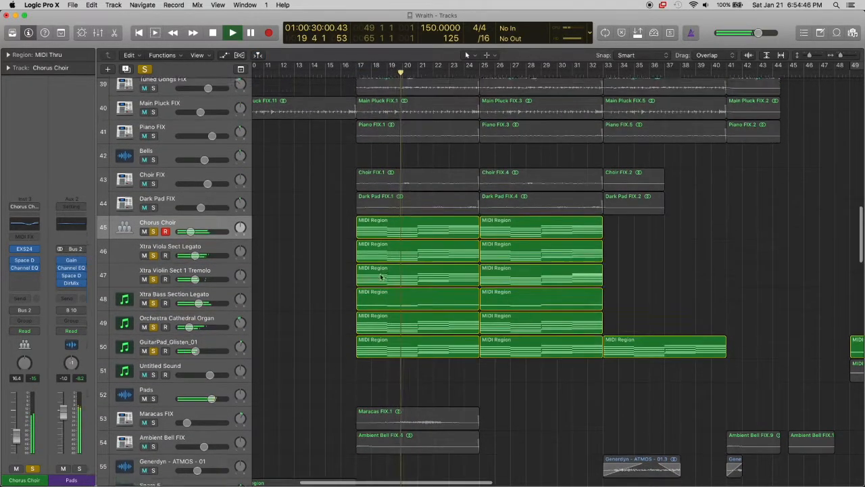
click(155, 248)
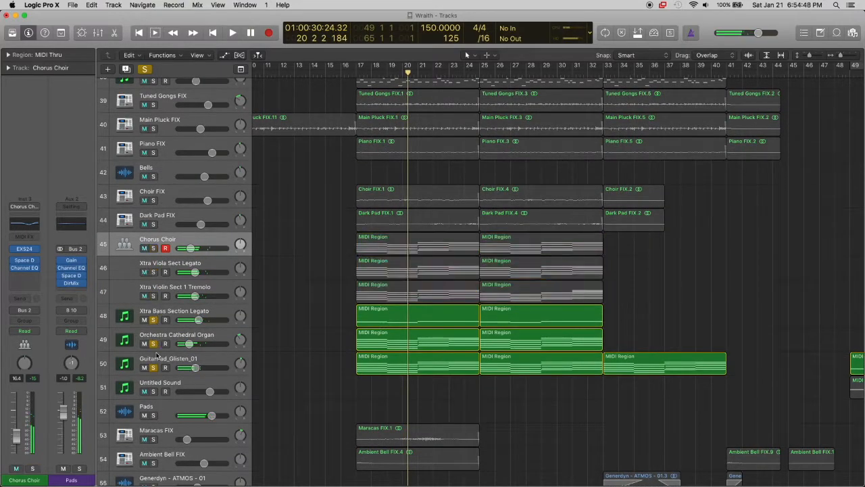
Audition the MusicBox copy track in solo from bar 17, and unsolo it
scroll(200, 184, up, 10)
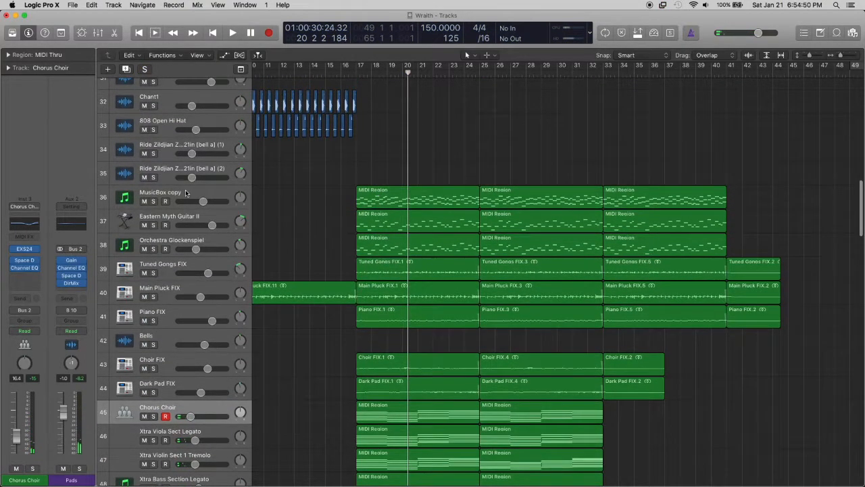
click(233, 194)
key(super+Down)
key(super+Down)
scroll(232, 195, right, 2)
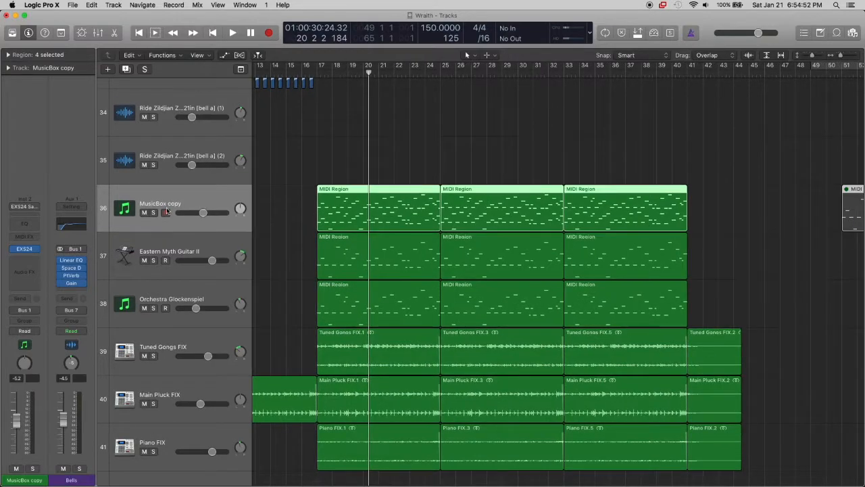
click(153, 212)
scroll(283, 245, down, 1)
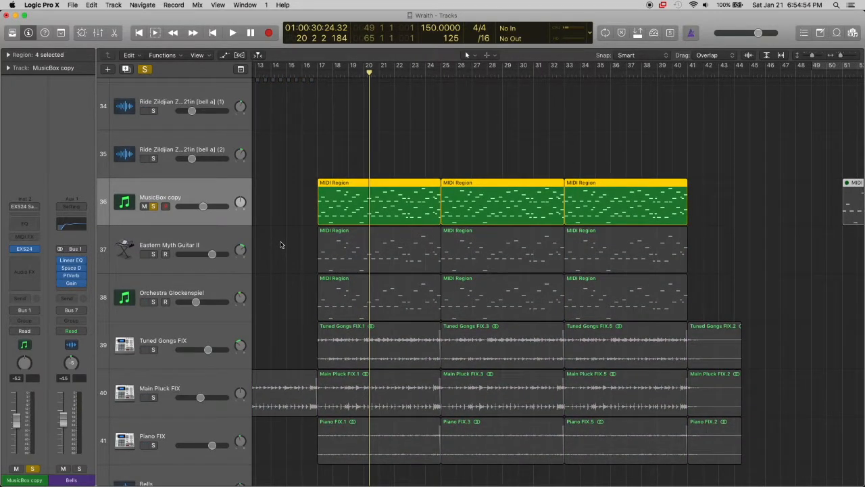
click(319, 73)
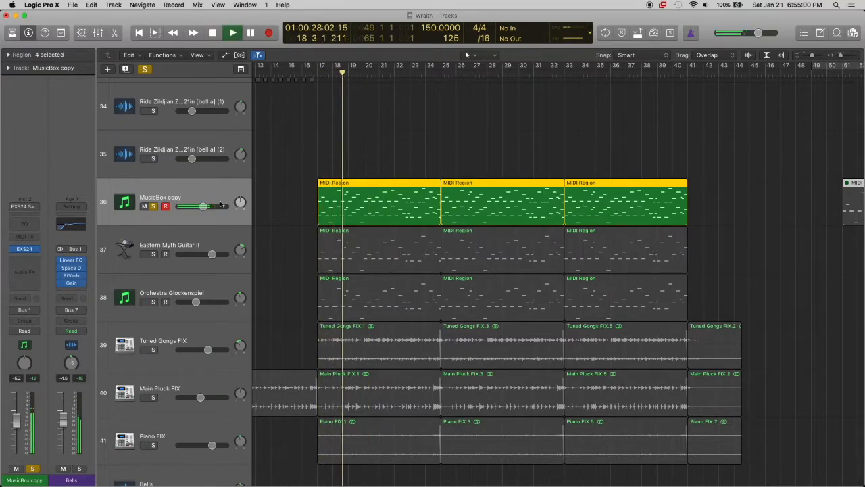
click(154, 207)
Solo only the Eastern Myth Guitar II track and inspect its Sculpture instrument settings, closing the plug-in window when finished
scroll(207, 273, down, 2)
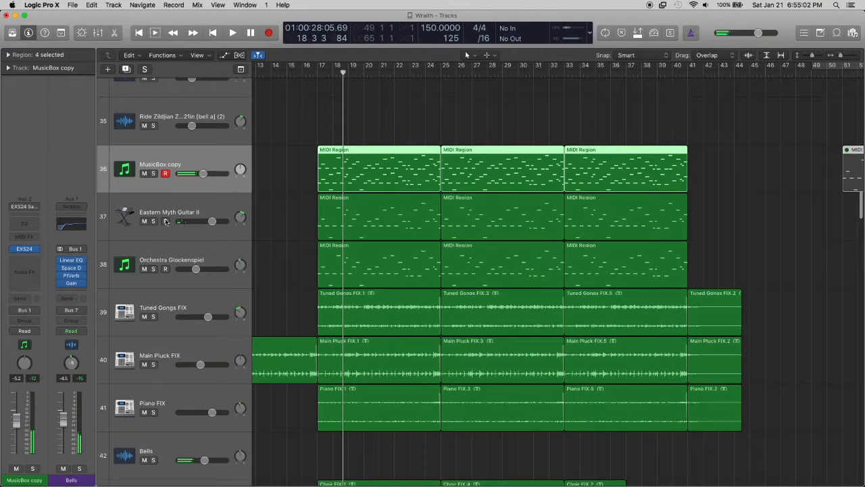
drag(154, 221, 154, 269)
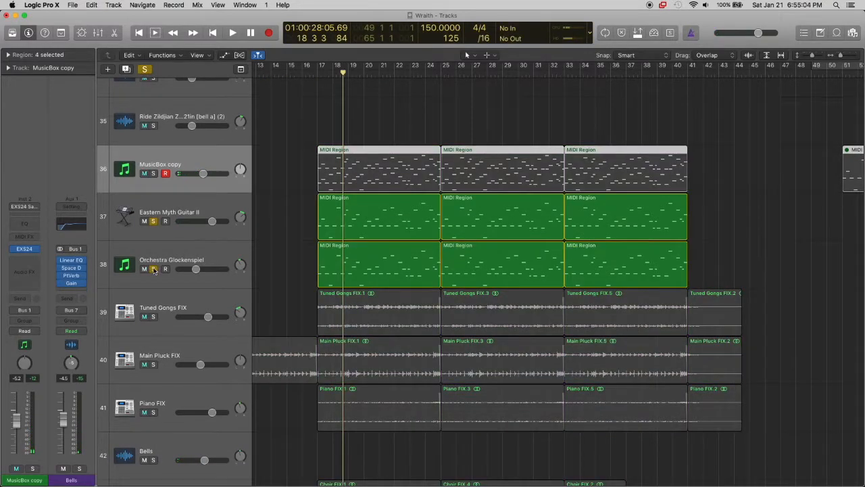
click(154, 269)
click(185, 220)
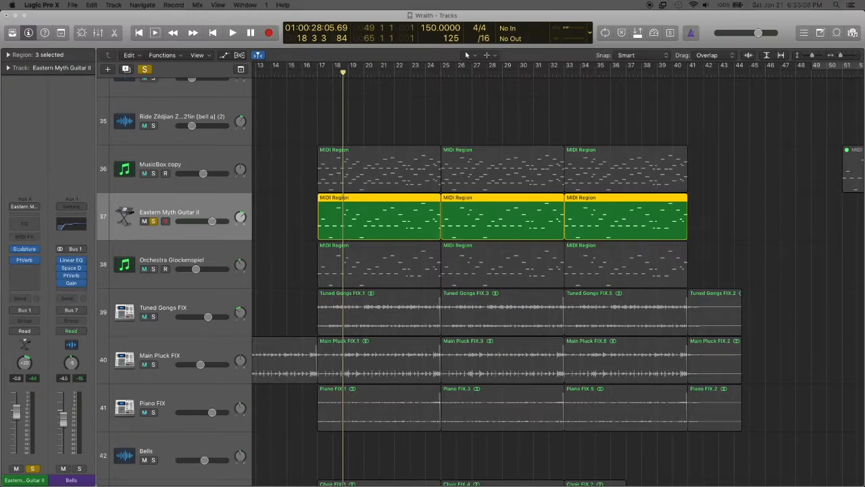
mouse_move(428, 189)
mouse_down()
mouse_move(449, 170)
mouse_move(477, 113)
mouse_up()
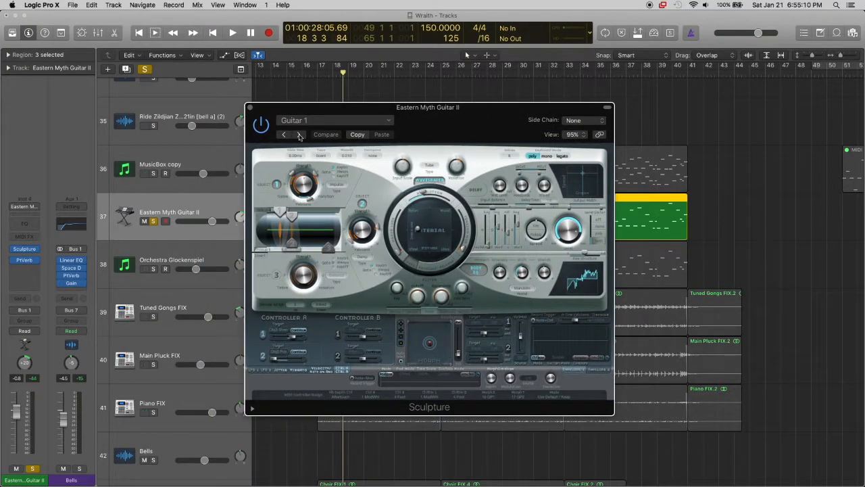
click(250, 108)
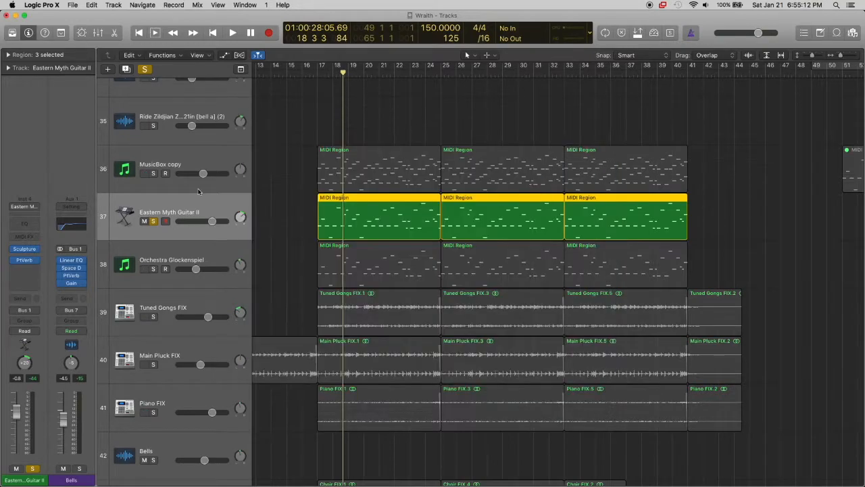
Play the soloed Eastern Myth Guitar II track from bar 17, and unsolo it
click(317, 72)
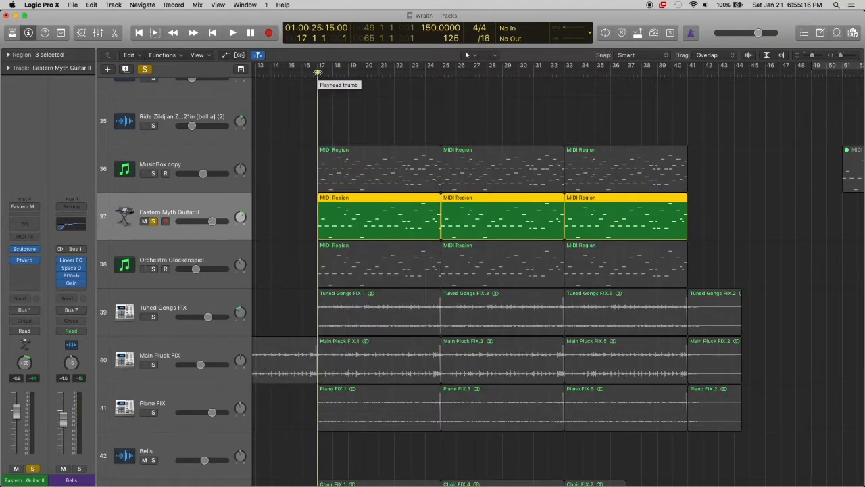
key(space)
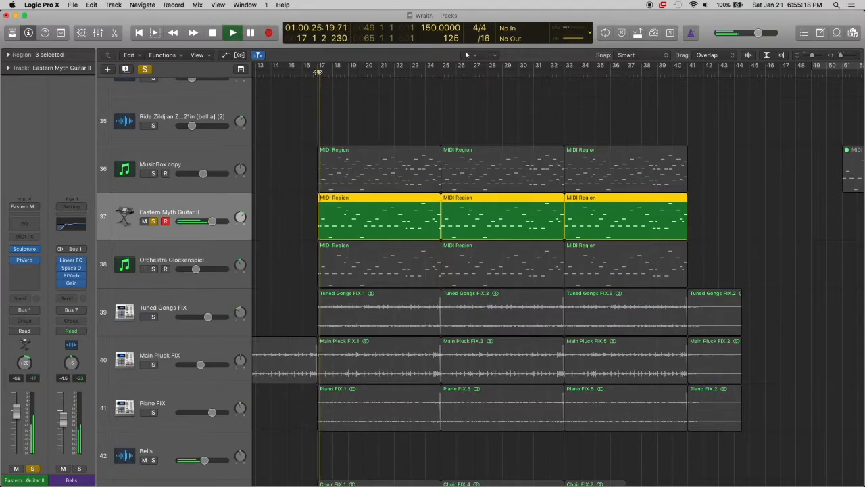
click(153, 222)
Stop playback and select the dhol_brush_sustain_v1.1 region on track 92, enlarging its track for a closer look
scroll(322, 191, down, 3)
scroll(443, 148, down, 5)
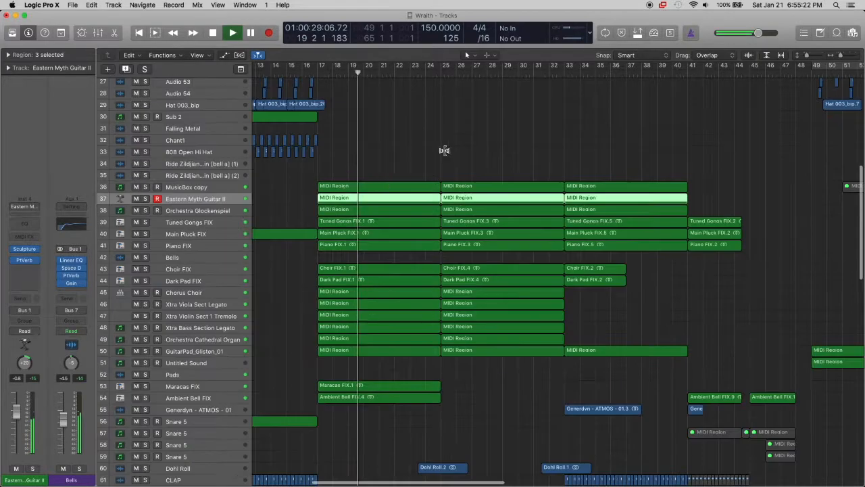
scroll(451, 146, left, 5)
scroll(452, 145, down, 10)
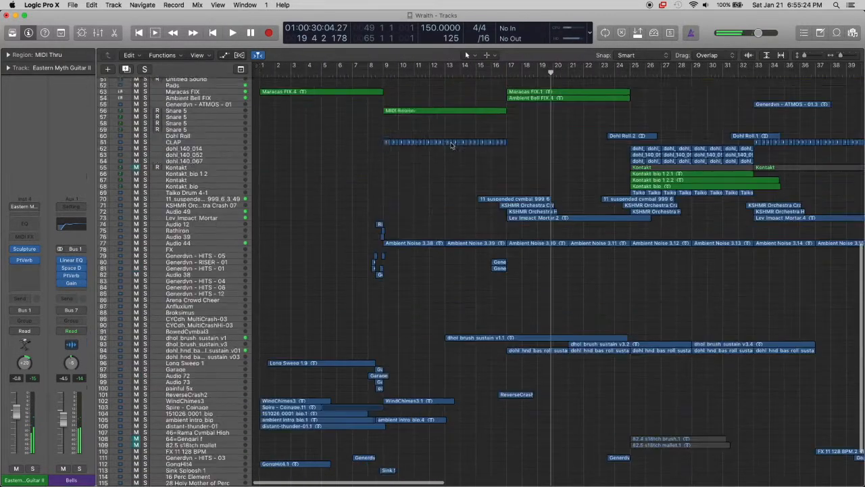
scroll(304, 169, right, 3)
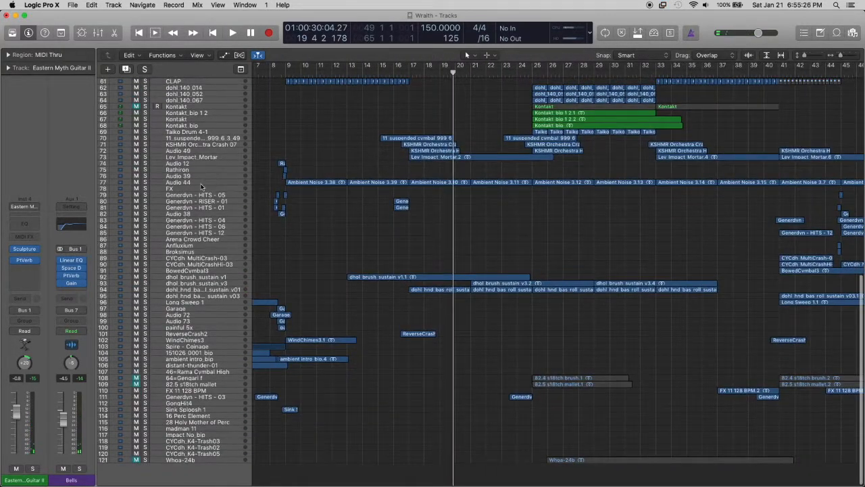
scroll(319, 228, right, 2)
click(315, 277)
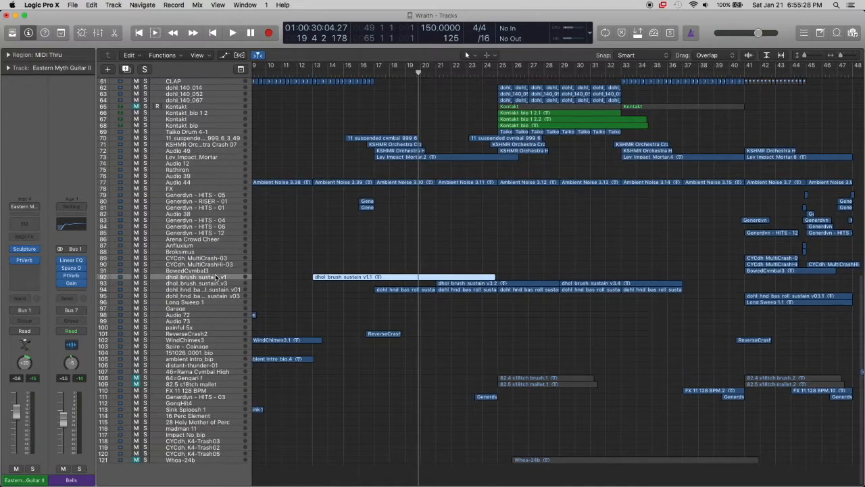
scroll(315, 288, up, 10)
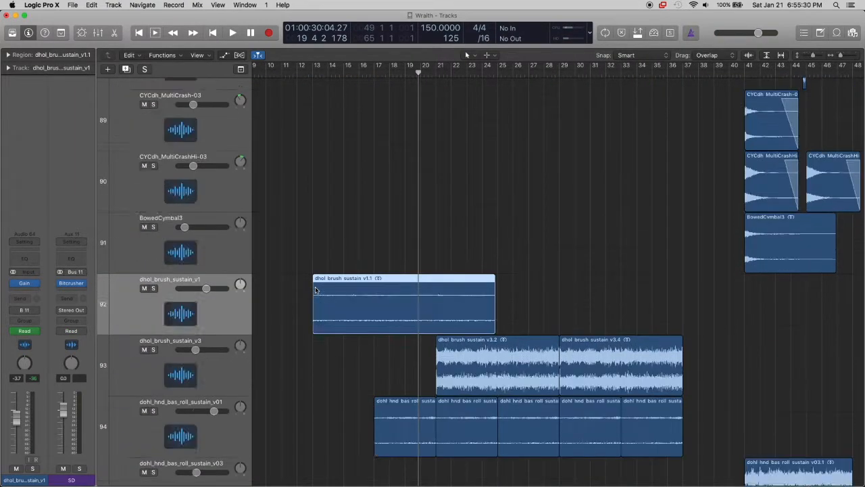
scroll(315, 289, down, 2)
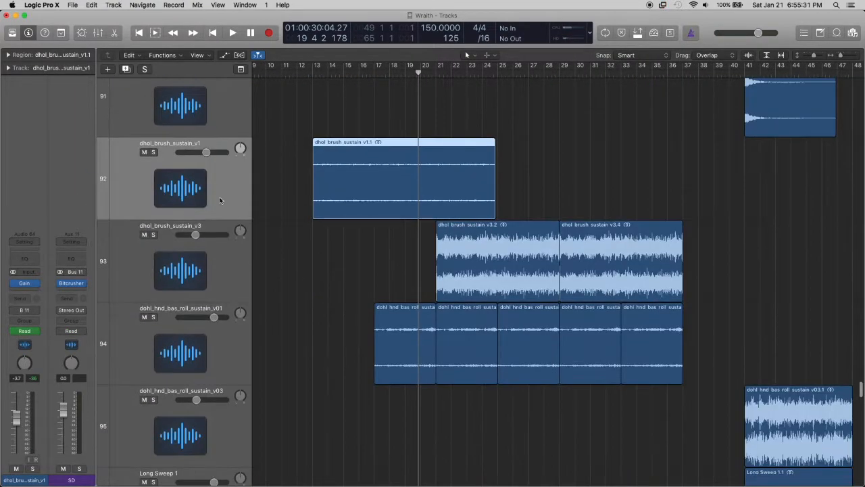
Audition the dhol_brush_sustain_v1 track in solo, unsolo it and show the track automation curves
click(153, 152)
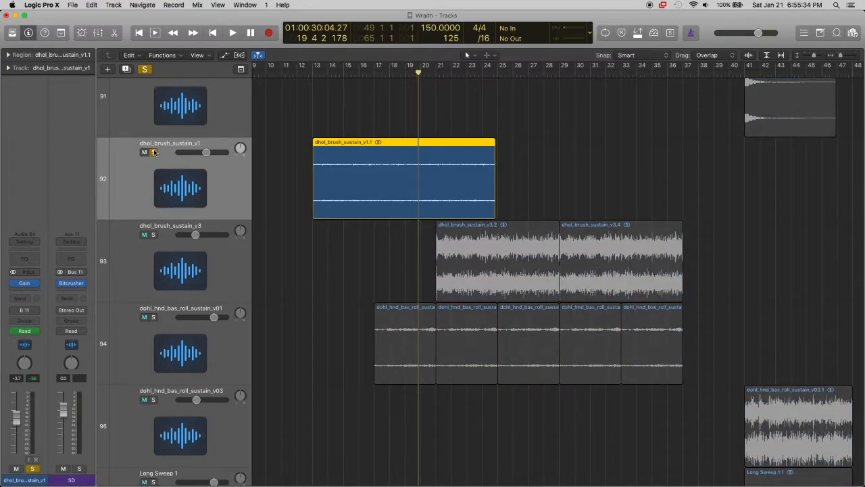
key(space)
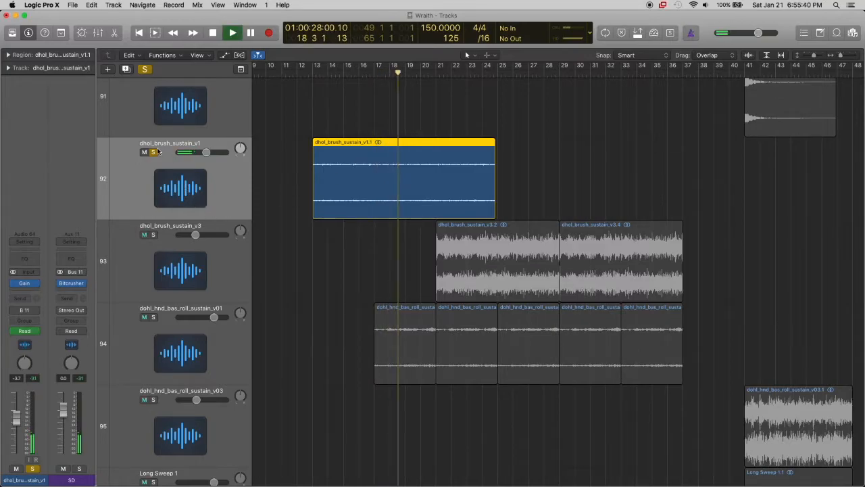
key(space)
key(s)
key(a)
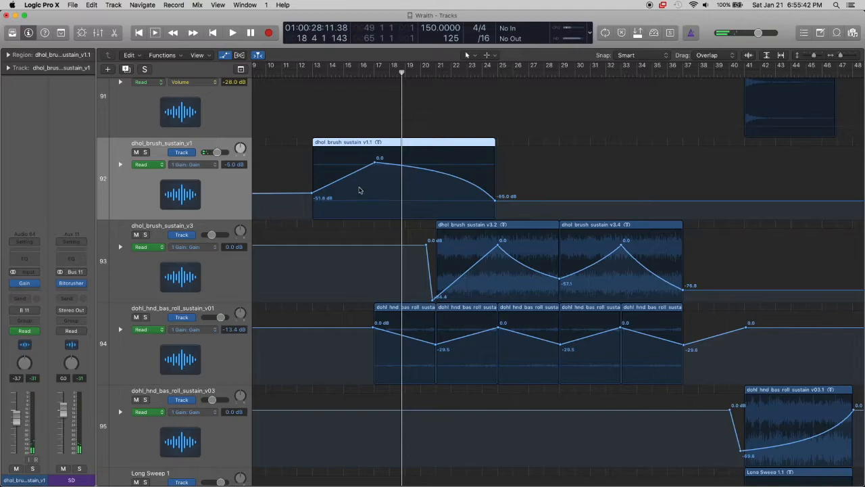
Hide the track automation curves, restore the compact overview of all tracks and look over the opening bars
scroll(535, 290, right, 2)
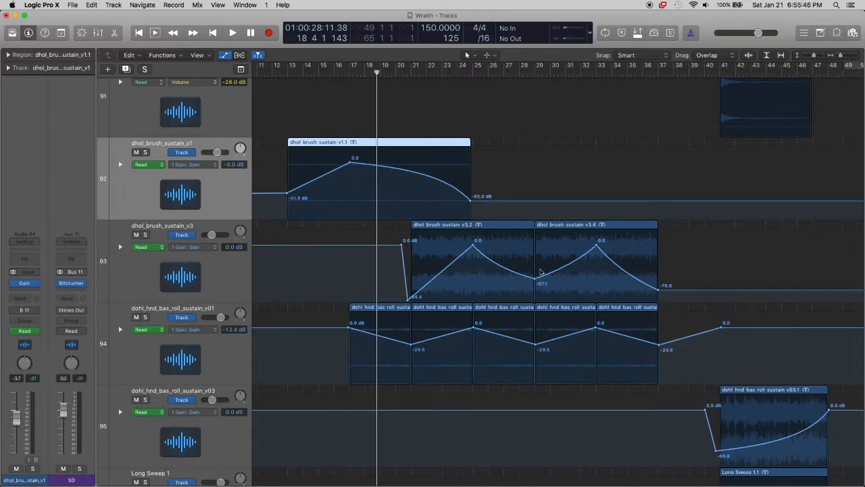
key(a)
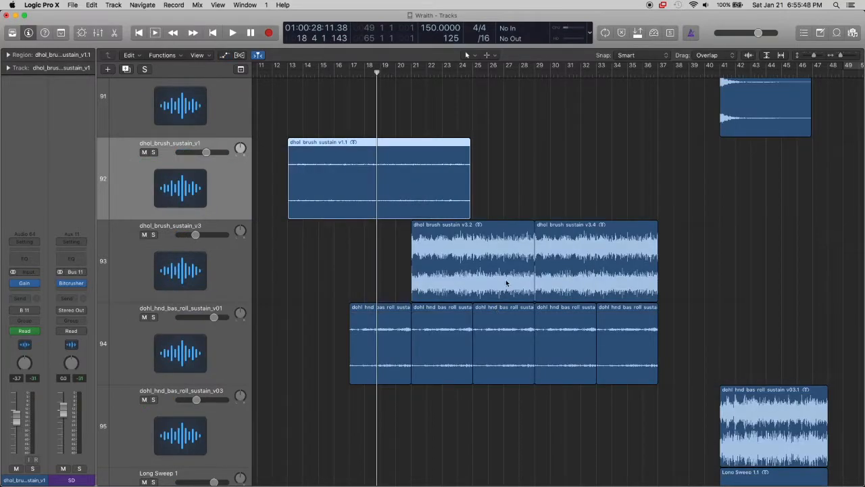
key(z)
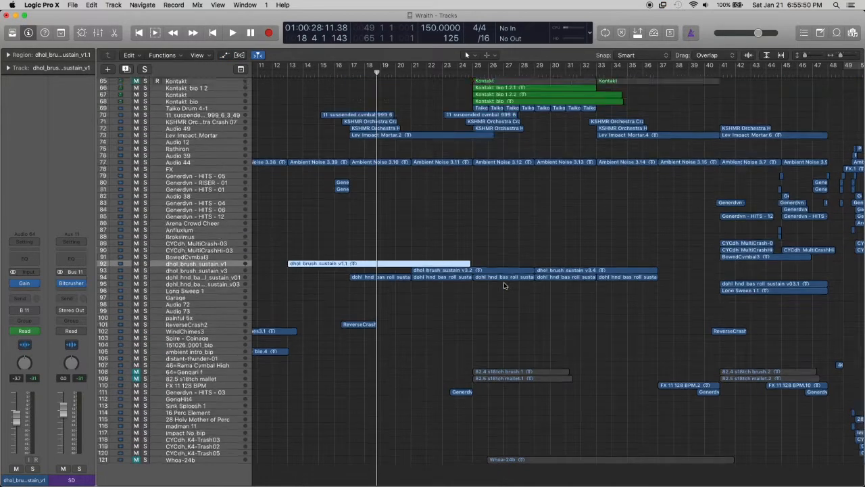
scroll(504, 286, left, 8)
scroll(505, 286, down, 3)
scroll(505, 286, up, 15)
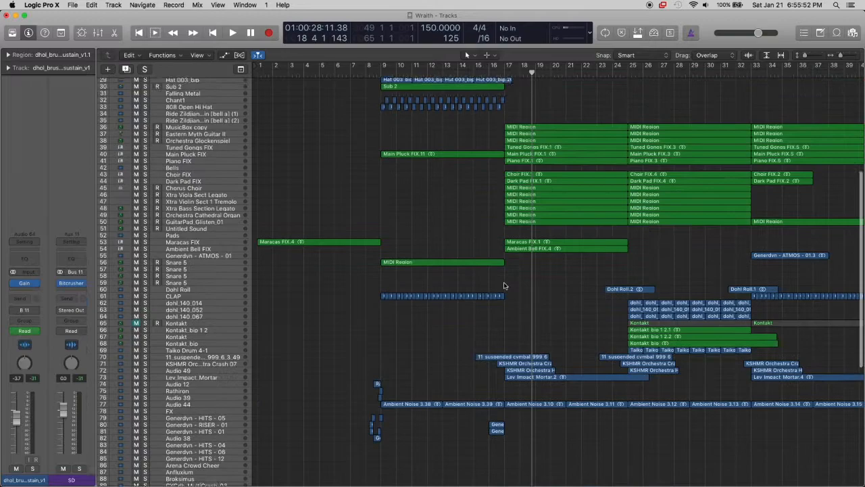
scroll(568, 203, up, 5)
scroll(509, 280, down, 10)
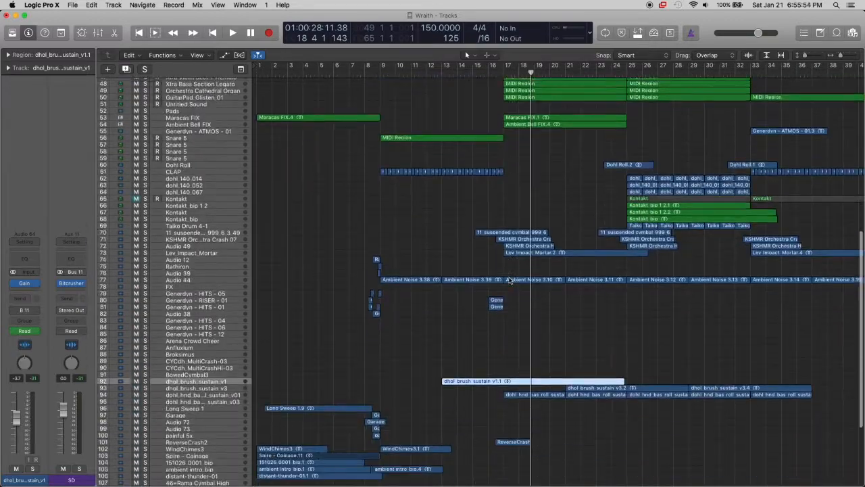
scroll(459, 155, up, 10)
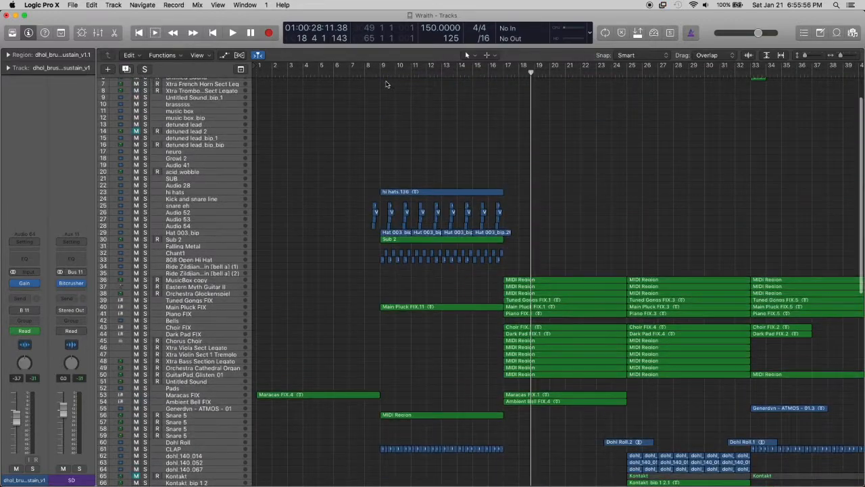
Play the full arrangement's intro from bar 1 for a few bars, and stop playback
click(379, 75)
scroll(411, 123, down, 3)
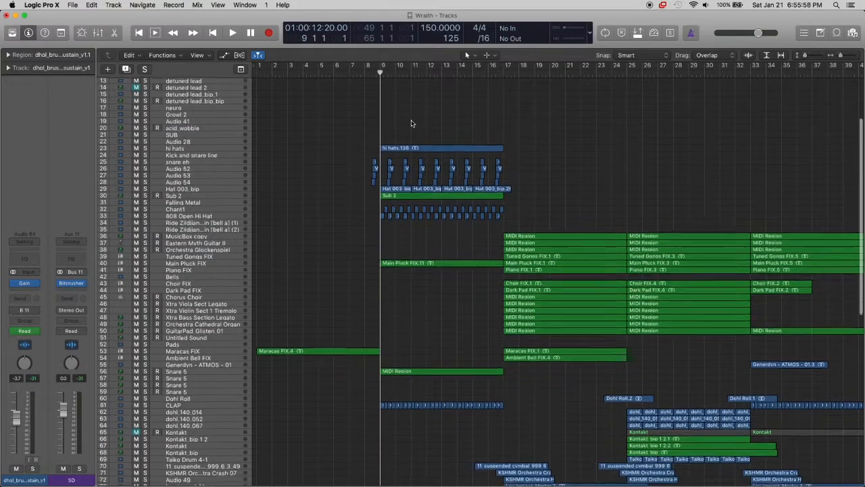
key(Return)
scroll(411, 123, down, 15)
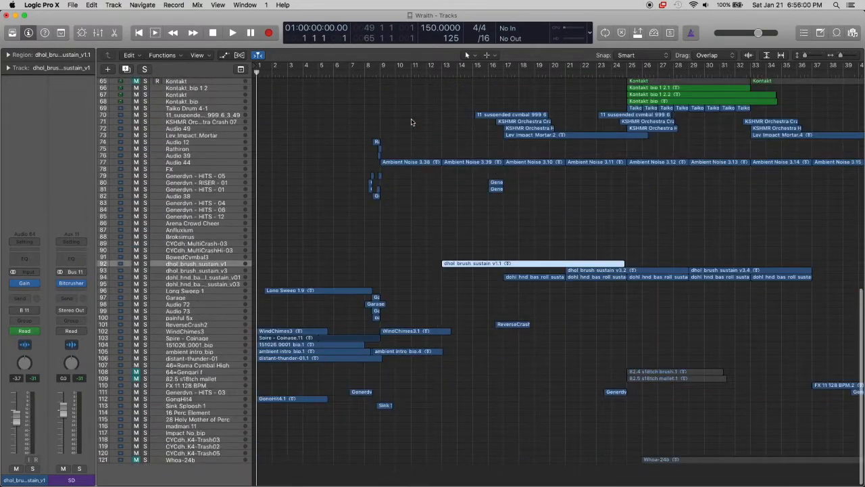
scroll(410, 122, down, 1)
key(space)
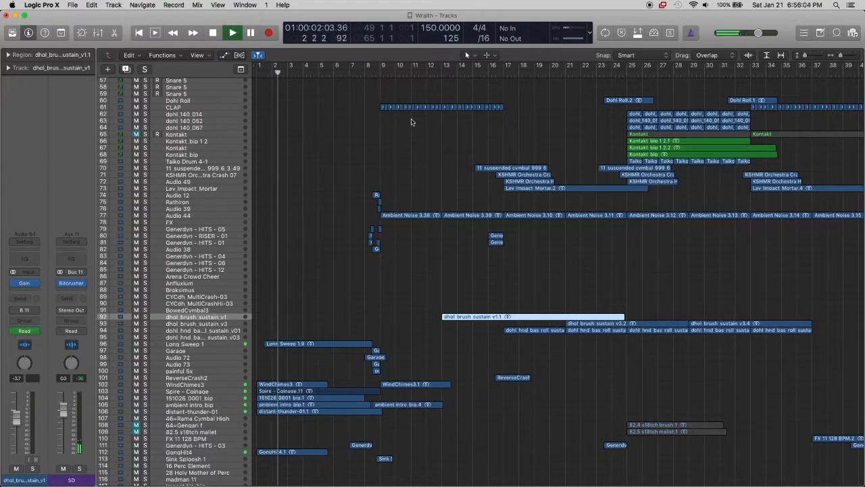
scroll(411, 122, up, 1)
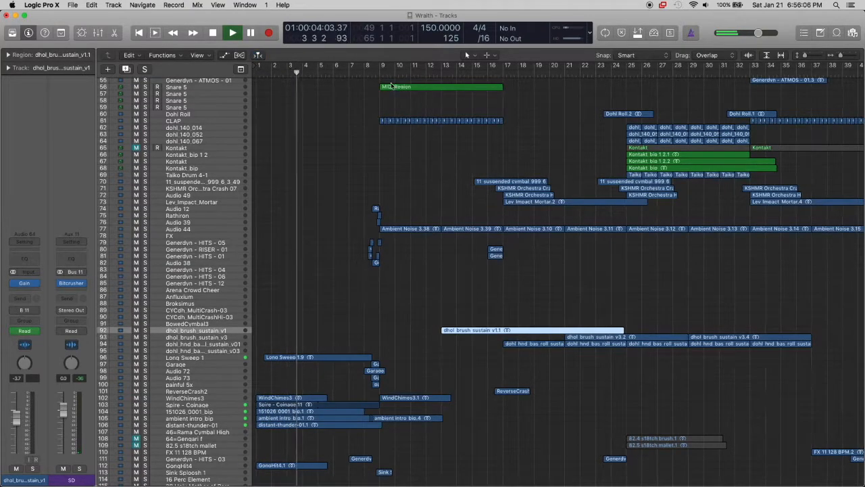
key(space)
Play the full arrangement from bar 9 for a few bars, and stop playback
click(380, 73)
key(space)
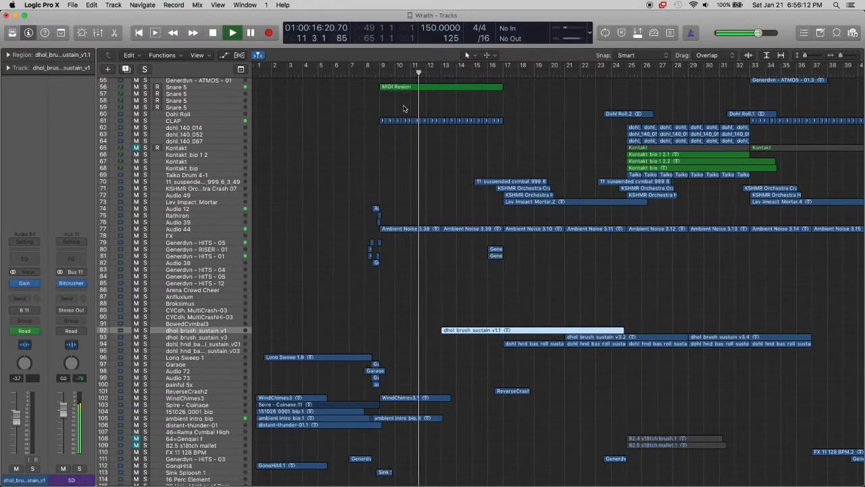
scroll(404, 108, up, 10)
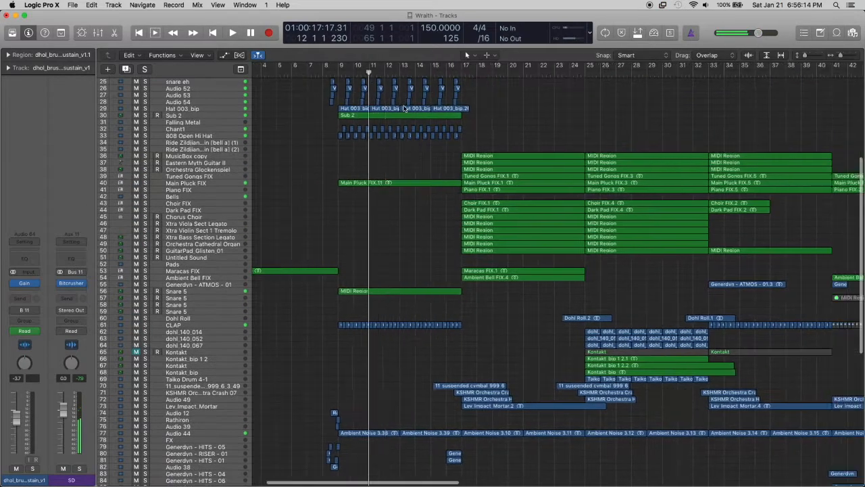
Look through the regions on all tracks in the later sections, from about bar 30 to beyond bar 65
scroll(404, 108, right, 6)
scroll(404, 109, right, 5)
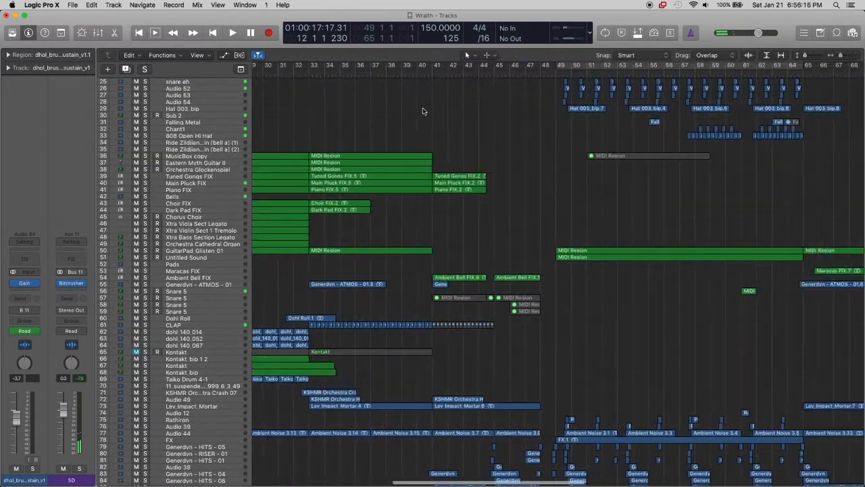
scroll(419, 108, down, 9)
scroll(422, 111, down, 5)
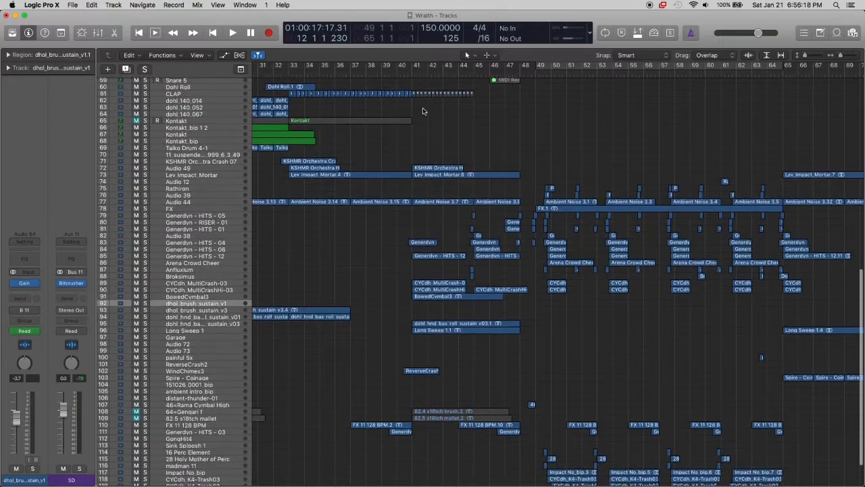
scroll(426, 121, up, 8)
scroll(428, 132, down, 8)
scroll(428, 132, right, 3)
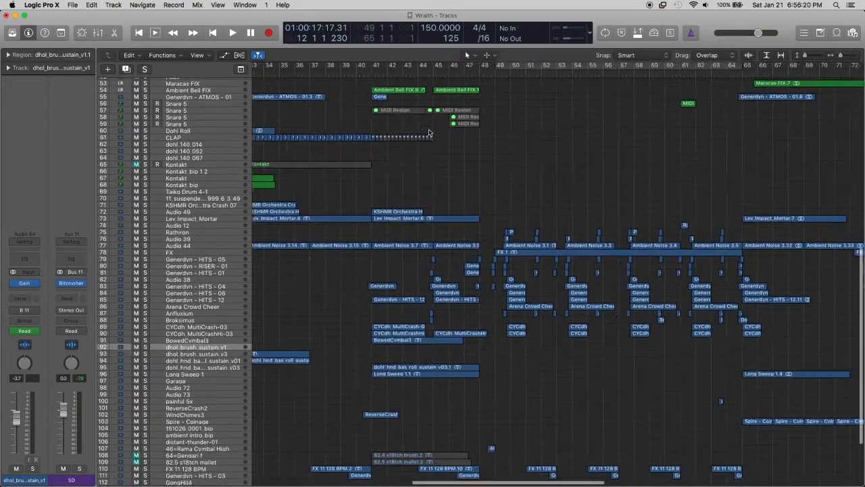
scroll(429, 132, up, 20)
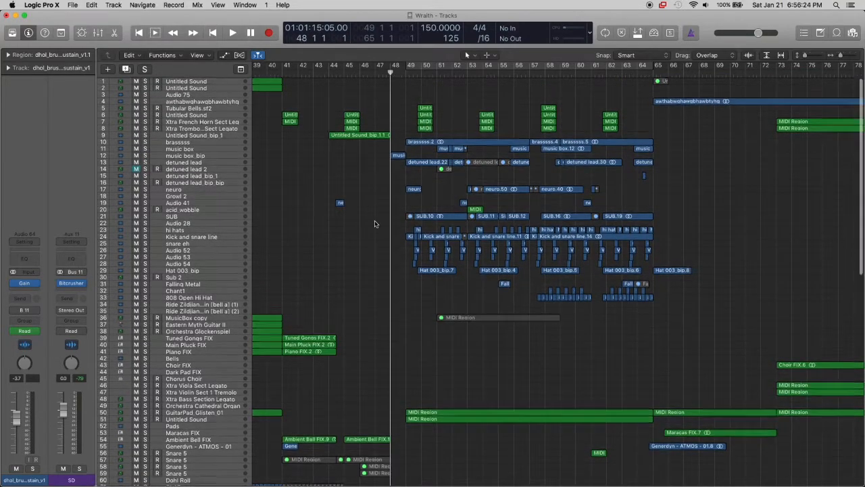
Select the muted Whoa-24b track (121) and enlarge the tracks to show its waveform
scroll(375, 224, down, 20)
click(197, 460)
scroll(311, 452, left, 10)
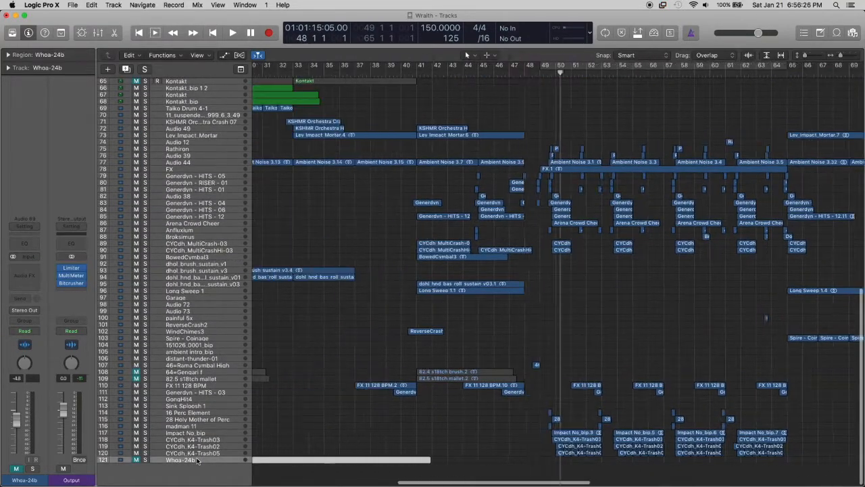
scroll(392, 431, up, 5)
scroll(391, 430, up, 10)
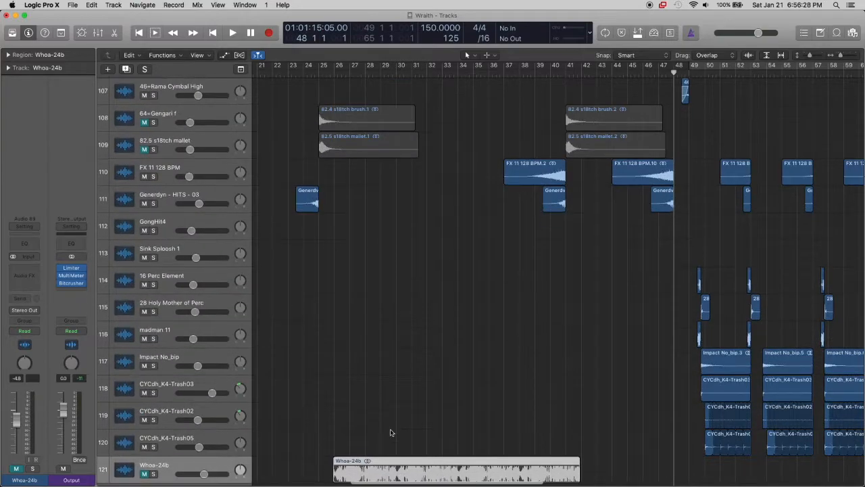
click(326, 403)
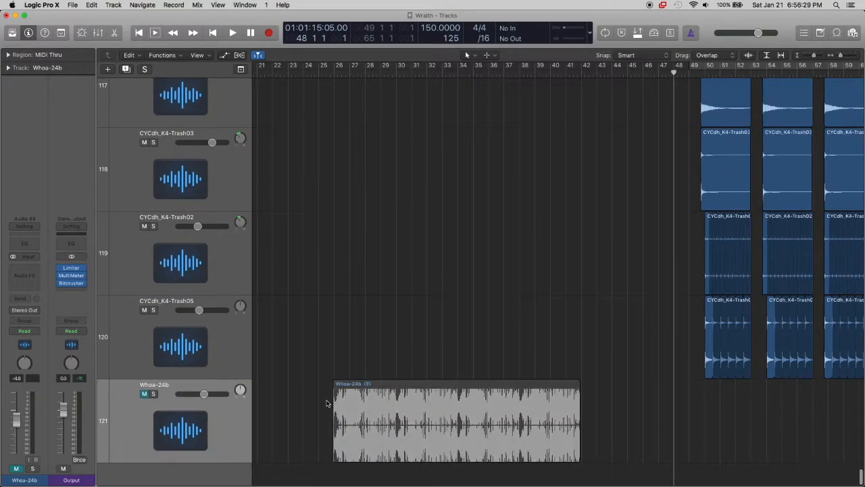
Solo the Whoa-24b track and place the playhead just before its region, at bar 25 beat 4
click(153, 393)
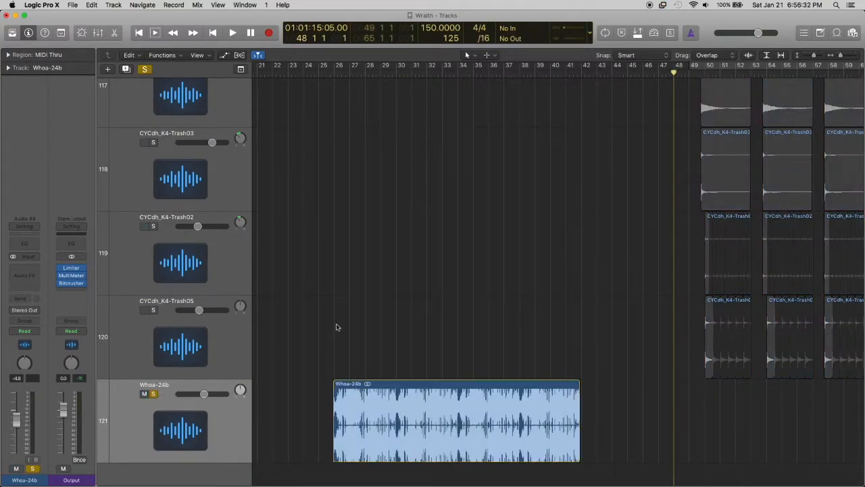
click(334, 73)
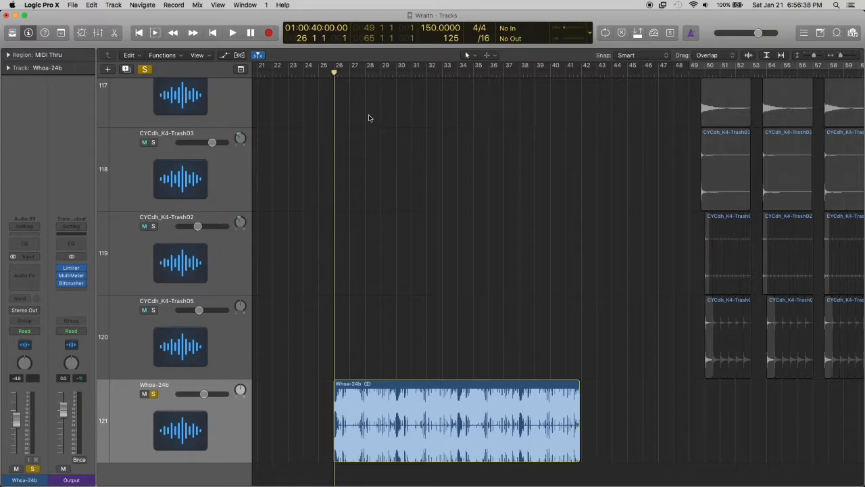
key(super+Right)
key(super+Right)
key(super+Right)
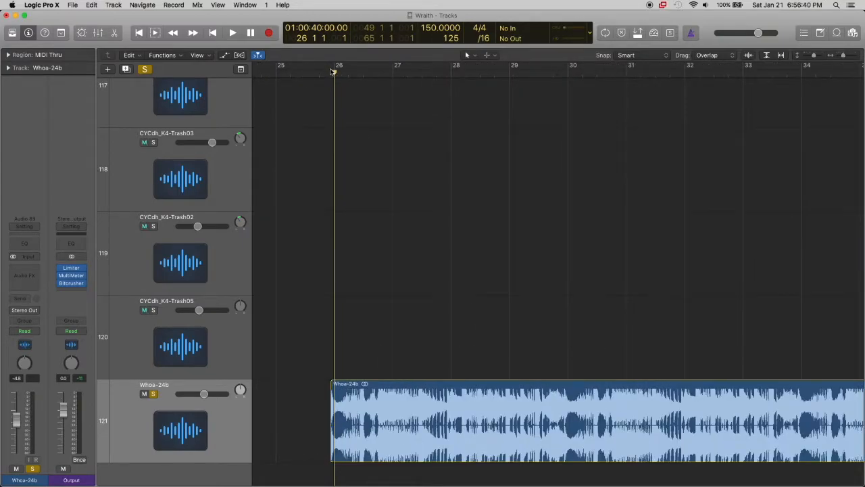
drag(334, 73, 321, 73)
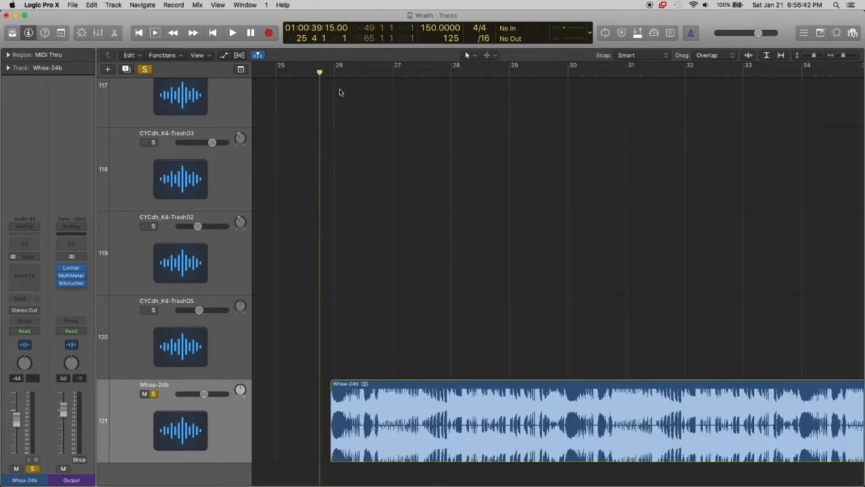
Play the soloed Whoa-24b region while viewing its waveform, stop, unsolo the track and return to the compact track overview
key(space)
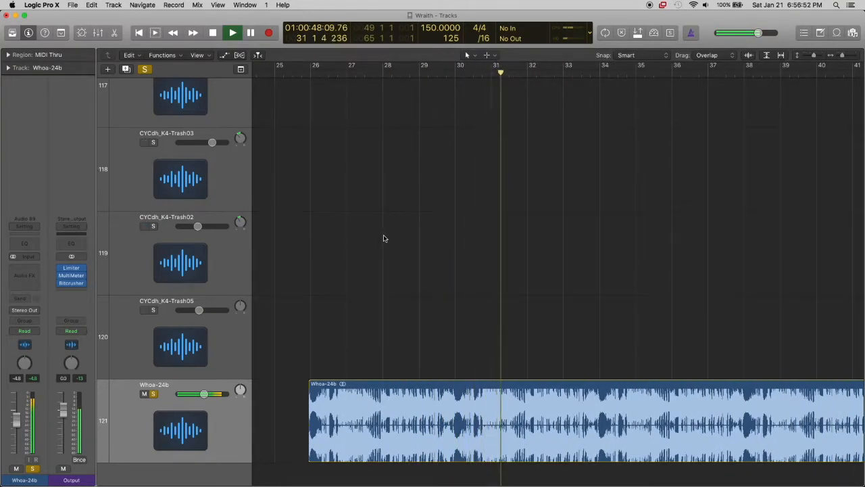
key(super+Left)
key(super+Left)
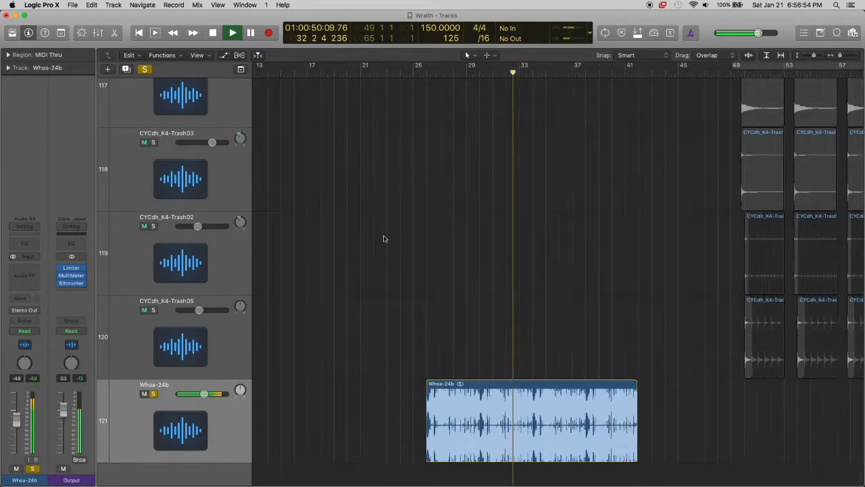
key(super+Right)
key(super+Right)
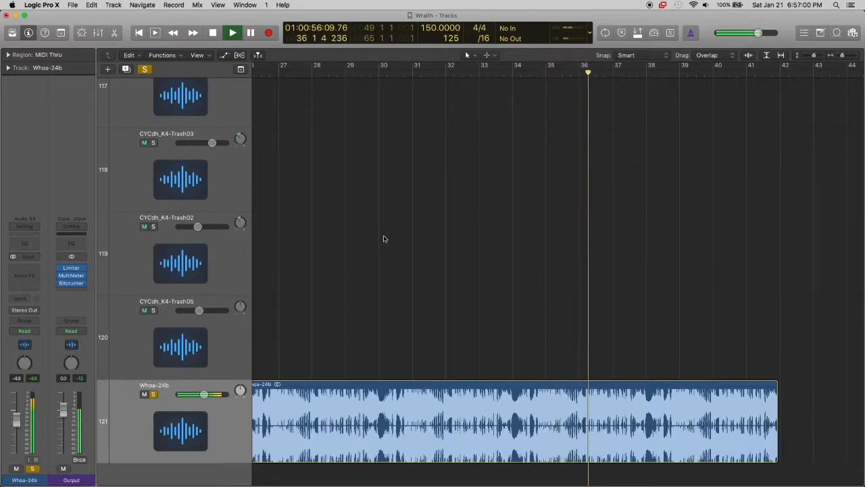
scroll(483, 261, left, 2)
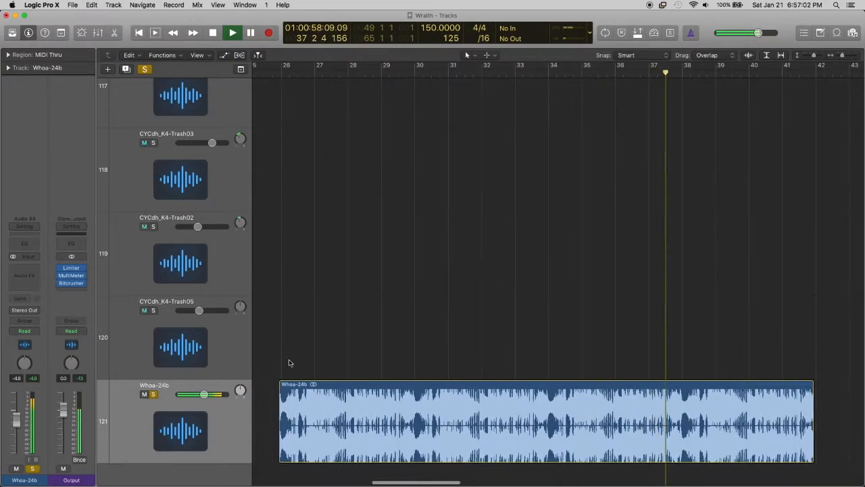
key(space)
click(154, 394)
key(z)
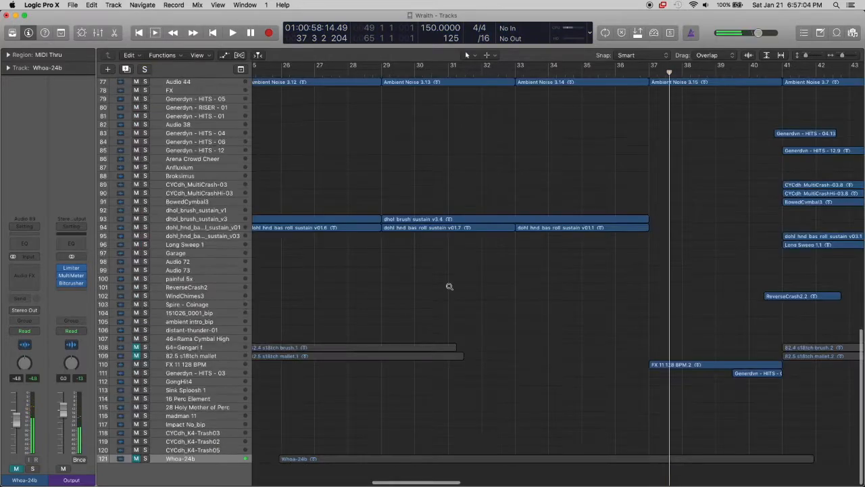
Look over the section beginning at bar 49 and place the playhead at its start
scroll(448, 288, up, 10)
scroll(448, 288, right, 8)
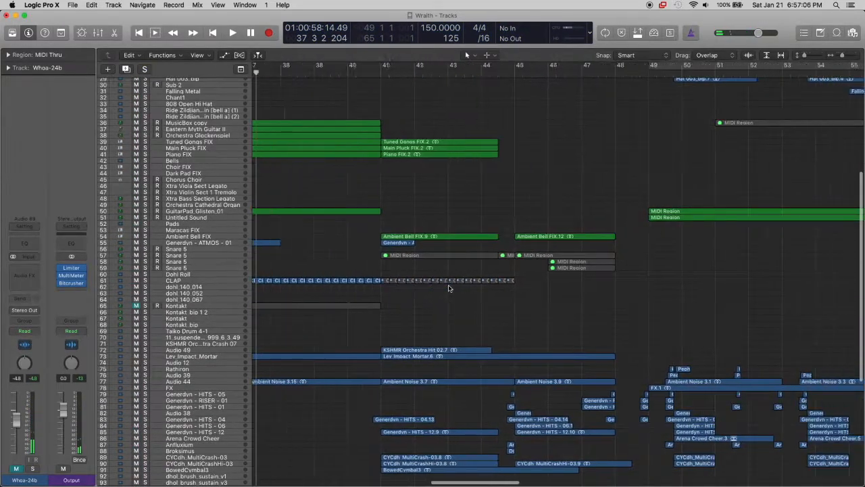
scroll(448, 288, down, 6)
scroll(448, 289, right, 1)
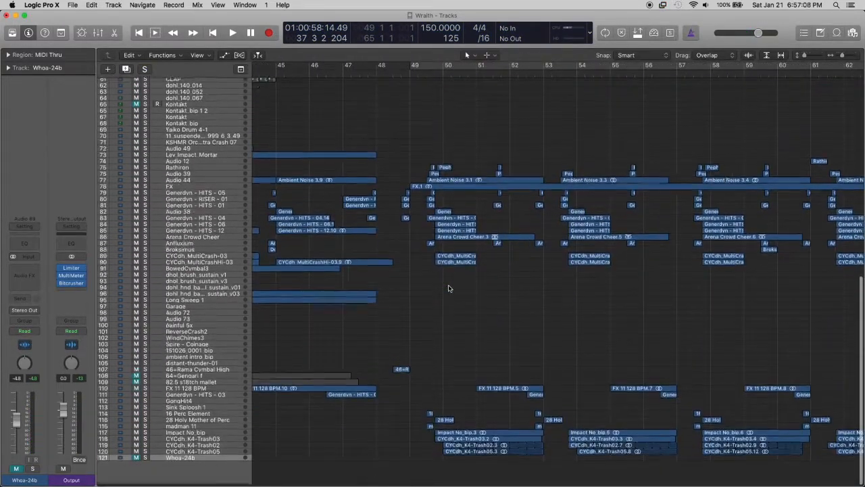
scroll(452, 209, up, 7)
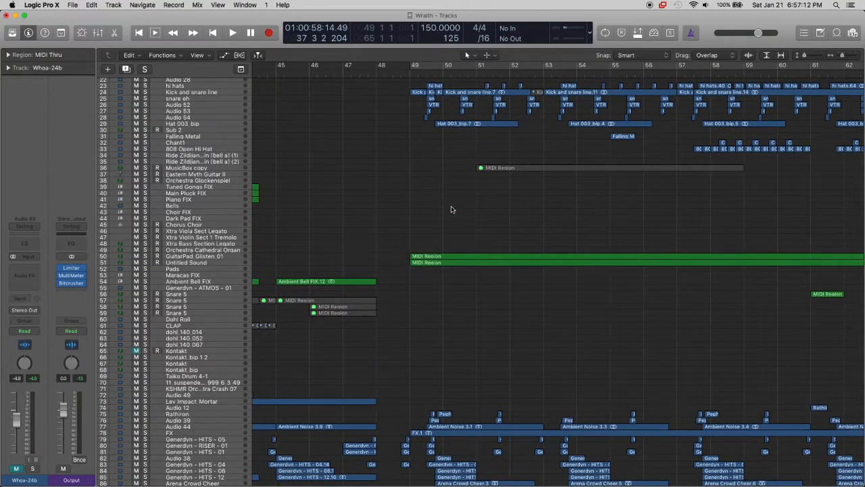
scroll(452, 210, up, 6)
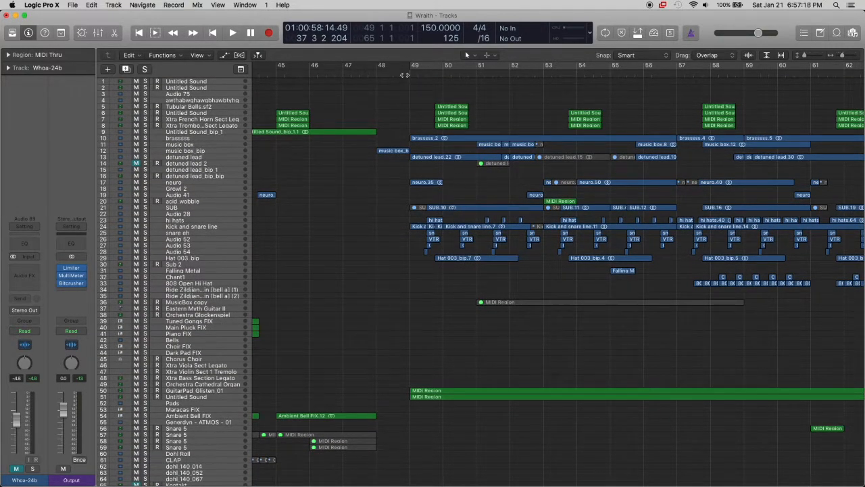
scroll(422, 98, right, 2)
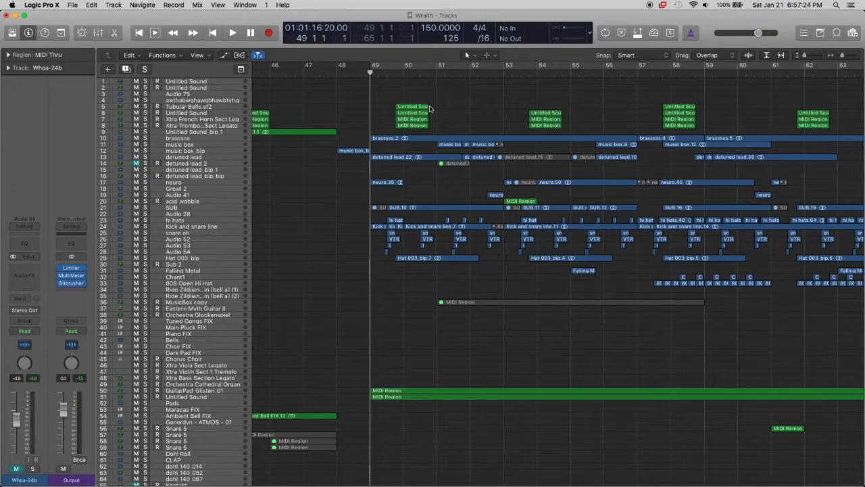
Select the brasssss track (10) with all its regions and enlarge the tracks to show the waveforms
click(217, 132)
click(218, 137)
scroll(324, 168, up, 2)
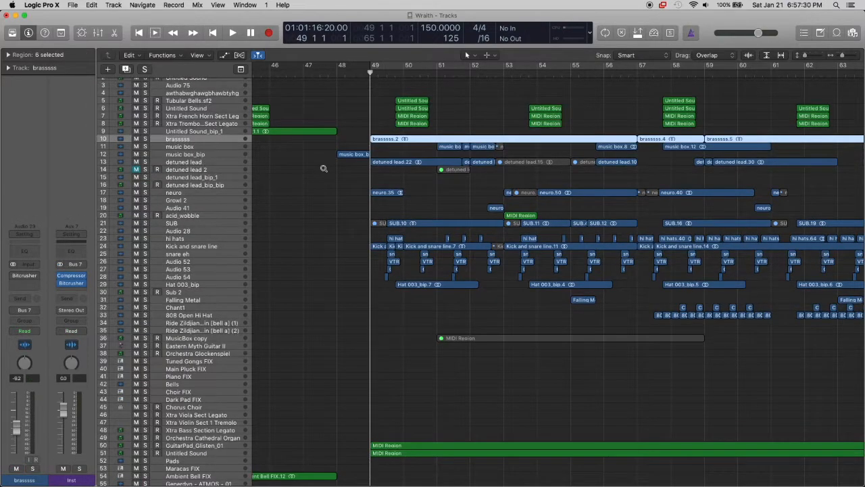
scroll(324, 168, up, 5)
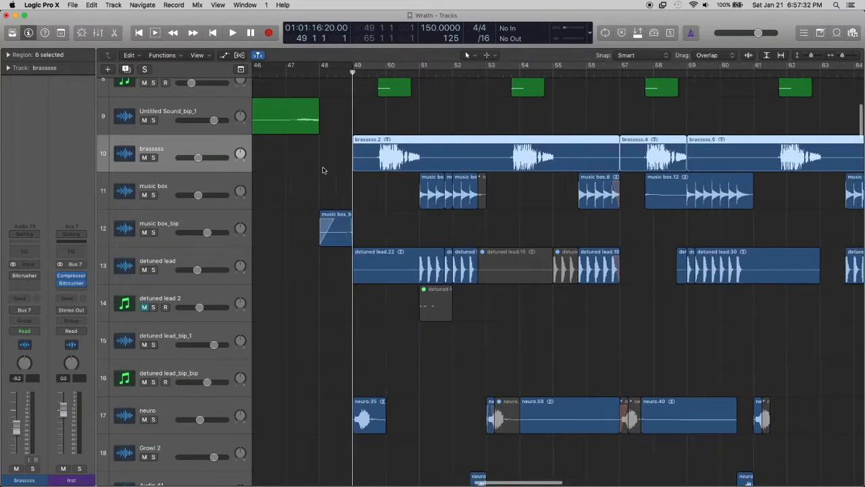
Deselect the brasssss regions and shrink all tracks back to the compact overview
click(291, 162)
scroll(291, 164, up, 3)
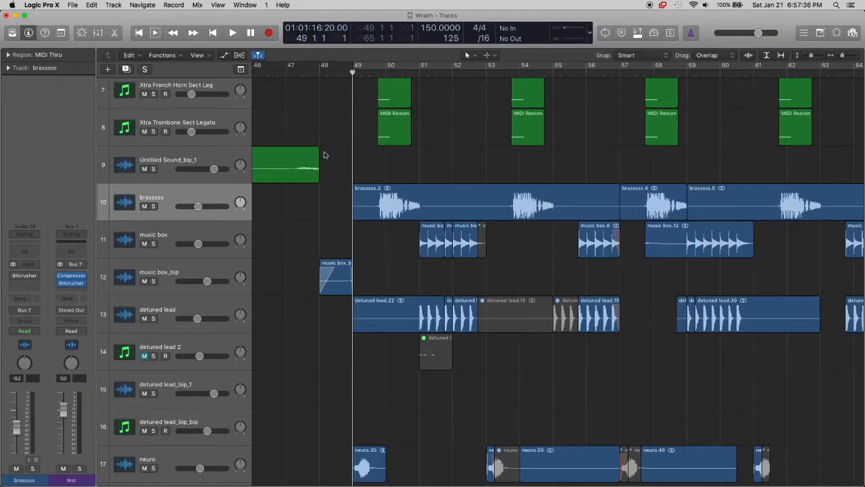
scroll(189, 203, up, 10)
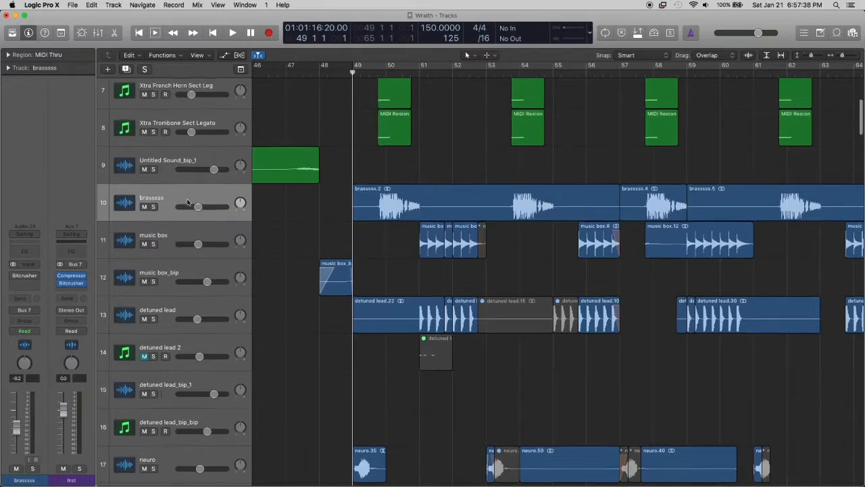
key(super+Up)
key(super+Up)
key(super+Up)
key(super+Up)
key(super+Up)
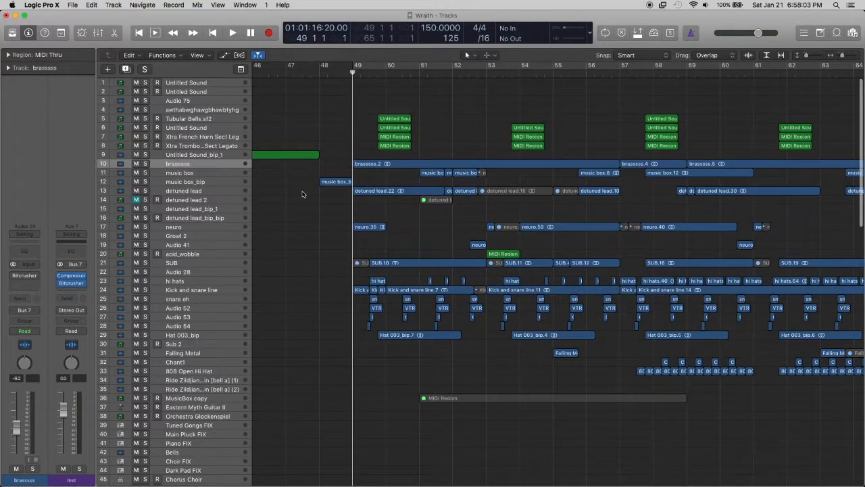
Examine the layers of the section from bar 49 across all tracks, from the brass parts down to the ambient noise
scroll(302, 194, right, 2)
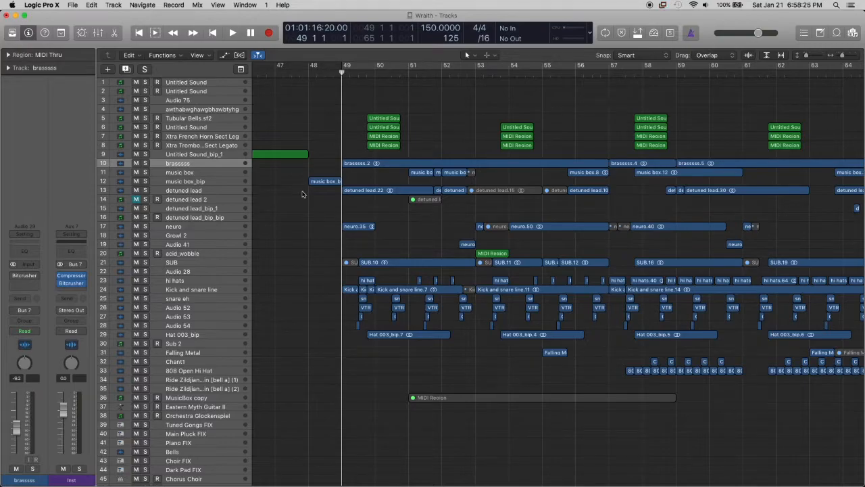
scroll(303, 194, up, 5)
scroll(303, 195, up, 2)
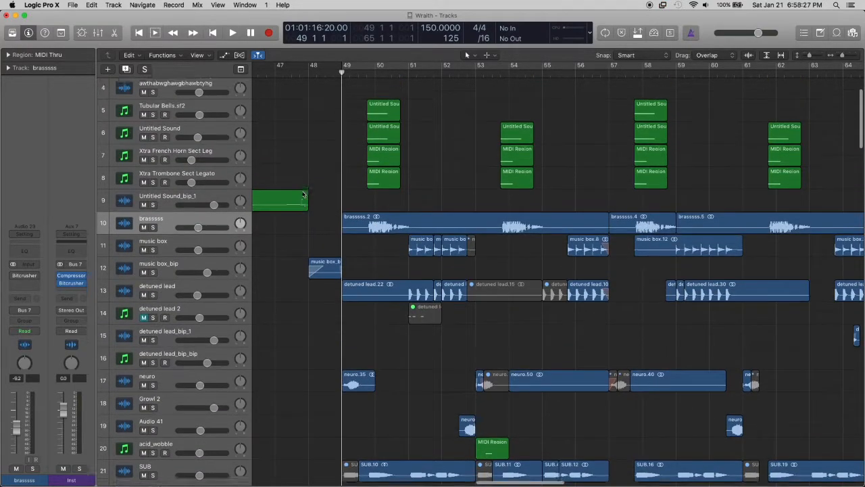
scroll(303, 194, down, 5)
scroll(303, 194, down, 15)
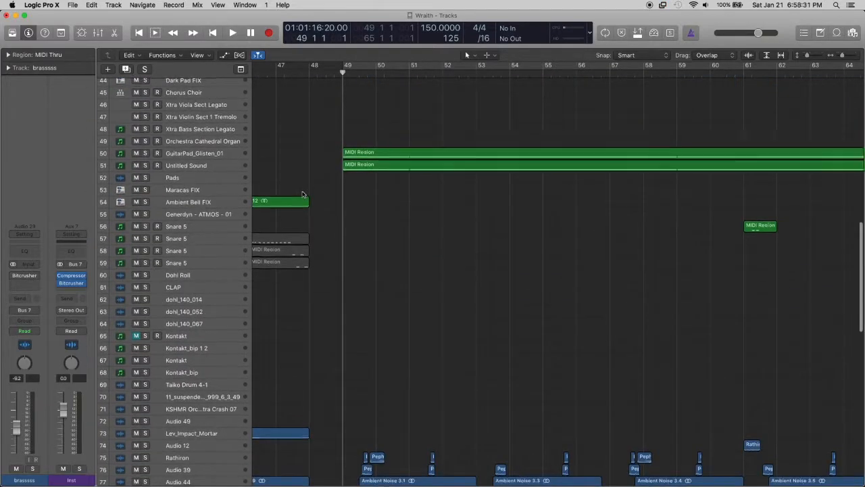
scroll(302, 194, up, 15)
scroll(302, 194, up, 5)
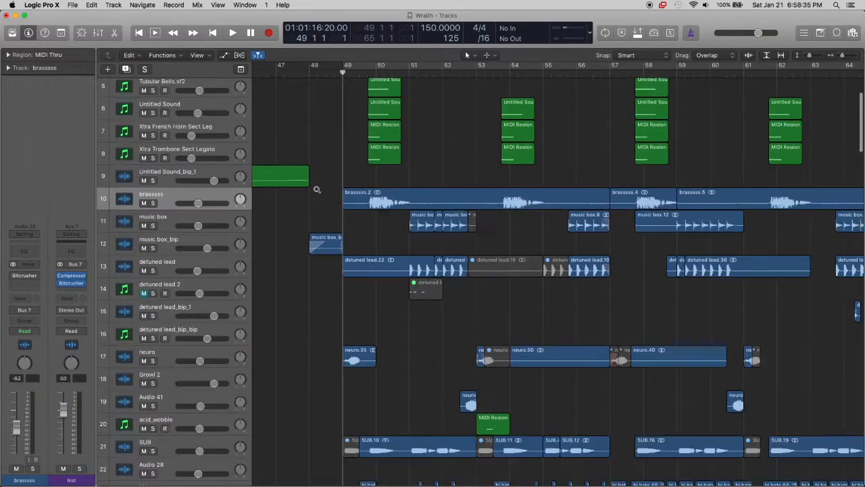
scroll(316, 189, up, 2)
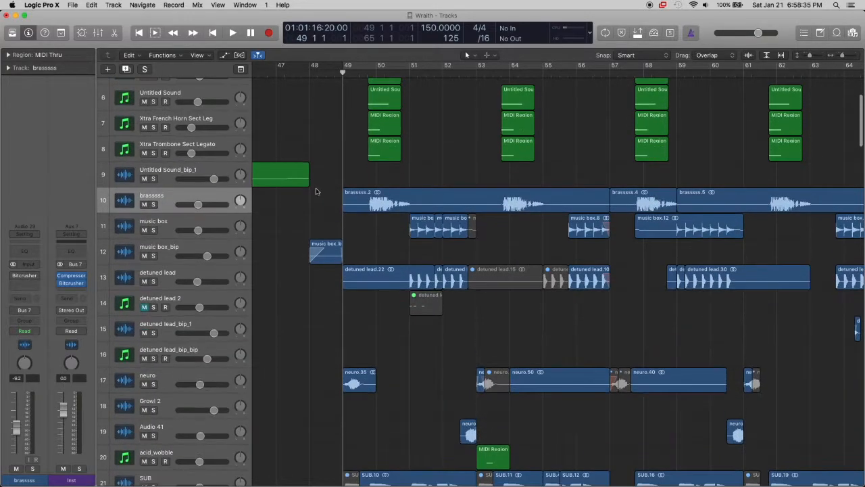
Select the detuned lead track without its regions, place the playhead at bar 49 beat 4 and magnify the timeline there
click(194, 270)
click(361, 325)
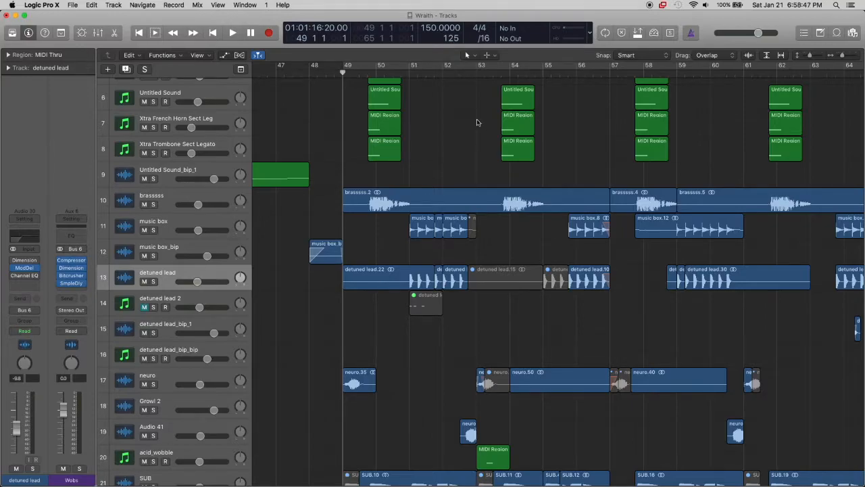
click(368, 69)
key(super+Right)
key(super+Right)
scroll(440, 126, right, 2)
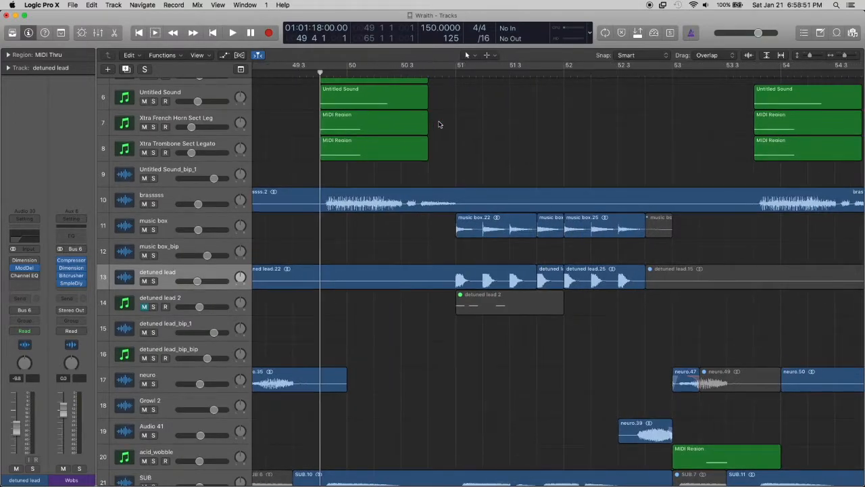
Select the music box track, clear its region selection and enlarge its waveforms around bar 51
scroll(440, 126, down, 1)
key(super+Down)
key(super+Down)
click(353, 197)
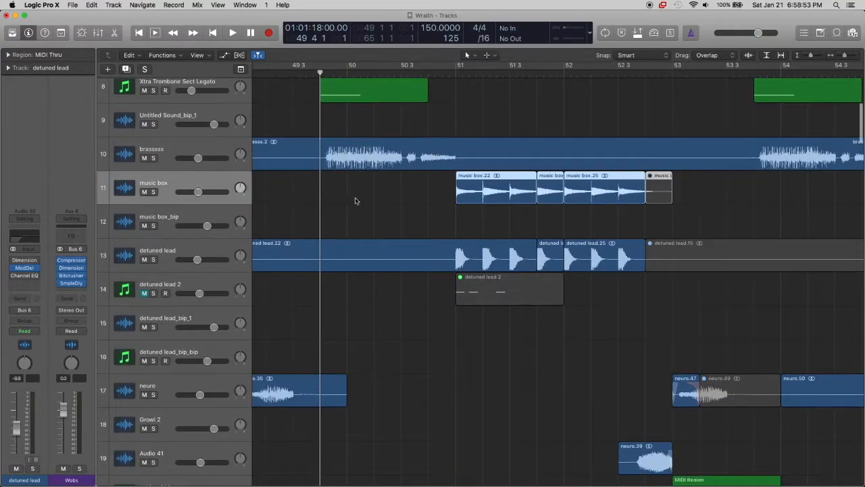
scroll(372, 196, right, 3)
click(424, 110)
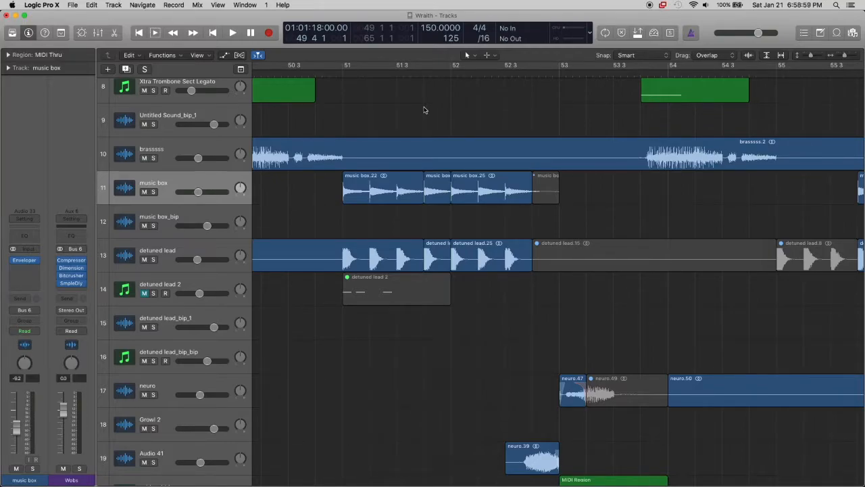
key(super+Down)
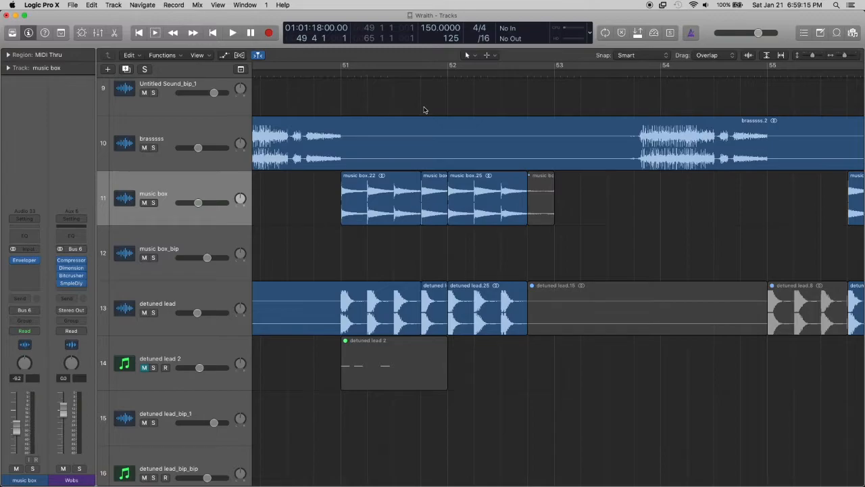
Place the playhead at bar 51 and switch the solo from the music box track to the detuned lead track
click(340, 72)
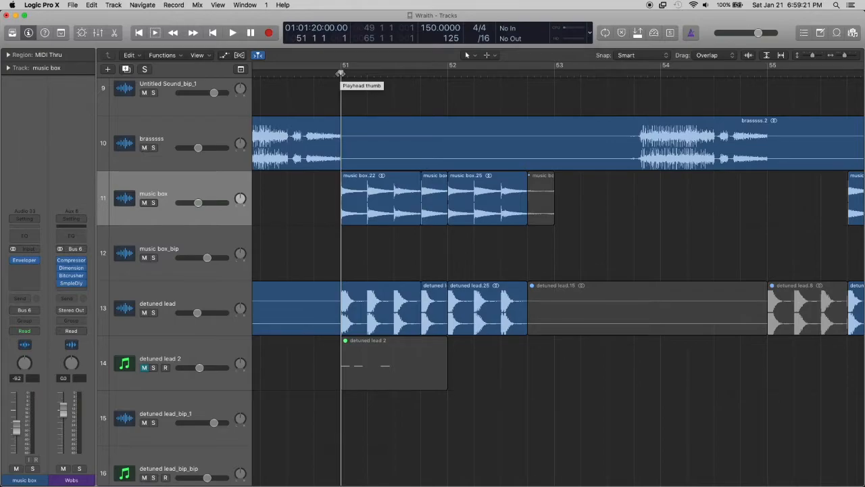
click(153, 203)
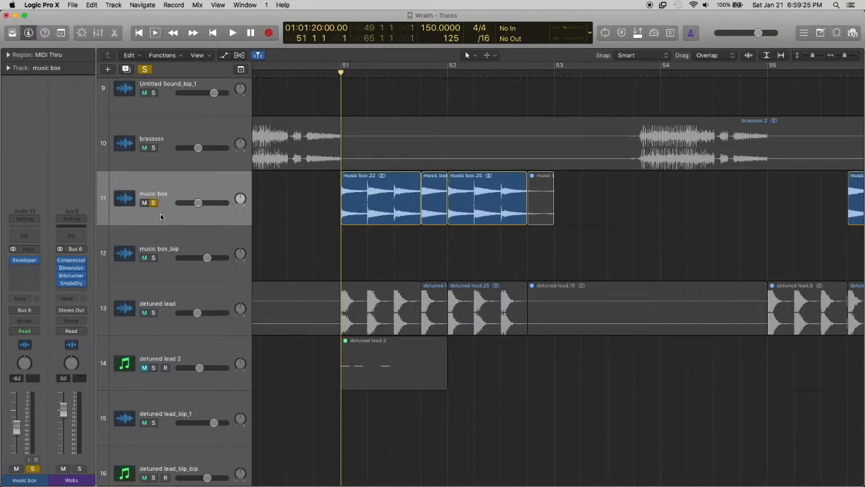
click(152, 204)
click(153, 312)
click(188, 296)
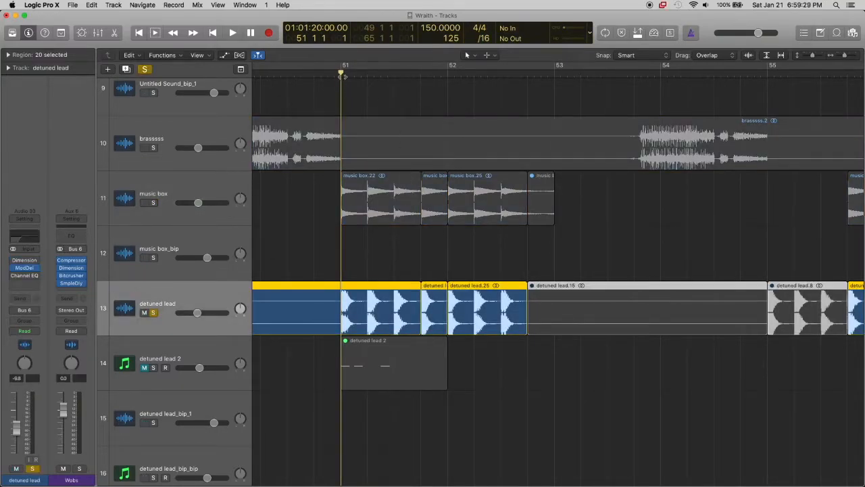
Play the soloed detuned lead from bar 51, stop playback and unsolo the track
key(space)
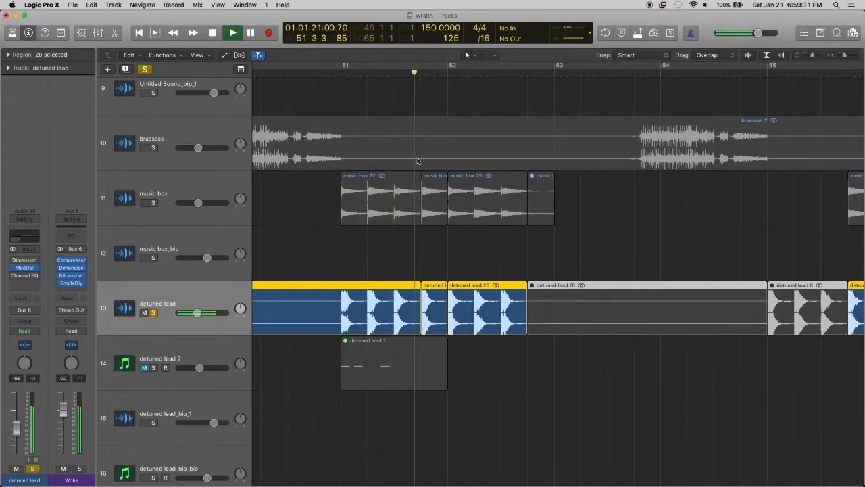
key(space)
key(s)
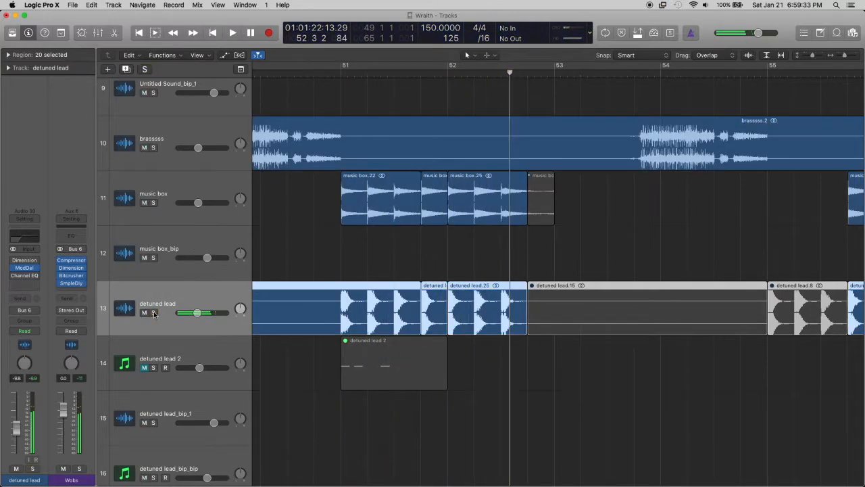
Select and solo the music box track, and return the playhead to bar 51 with cycle mode off
click(210, 193)
key(s)
click(341, 67)
click(341, 73)
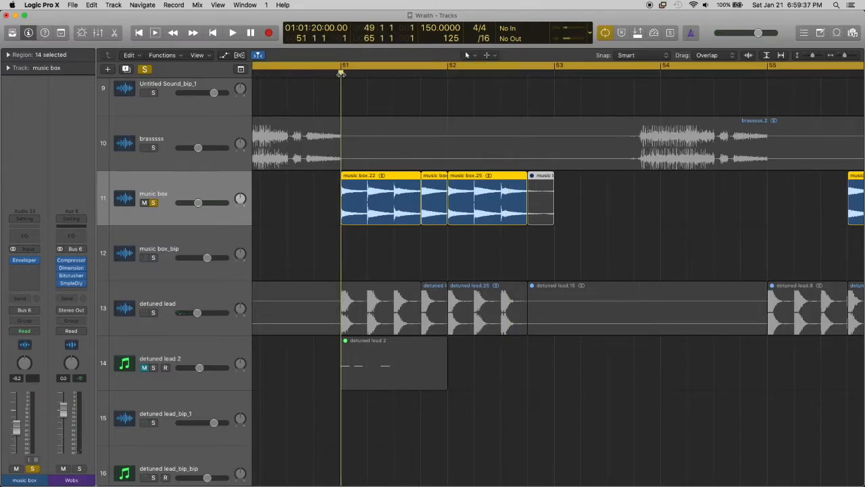
click(341, 71)
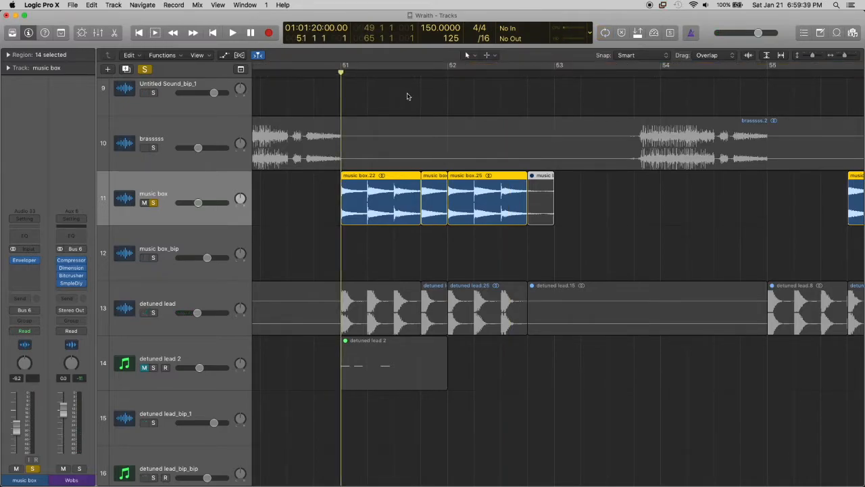
Solo the detuned lead along with the music box, play both from bar 51, stop and unsolo both tracks
click(154, 312)
key(space)
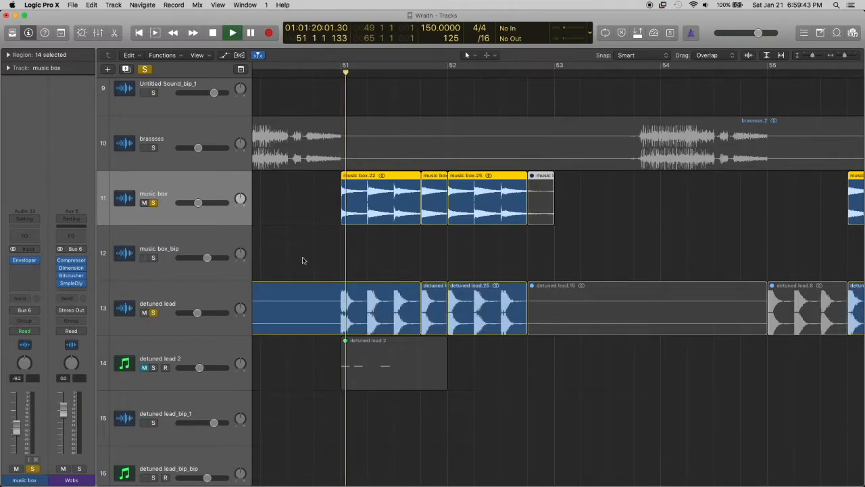
key(space)
click(153, 313)
click(153, 203)
Go back to the section start at bar 49 and select the Tubular Bells.sf2 track (5)
scroll(430, 186, left, 4)
scroll(430, 185, left, 4)
scroll(430, 186, down, 8)
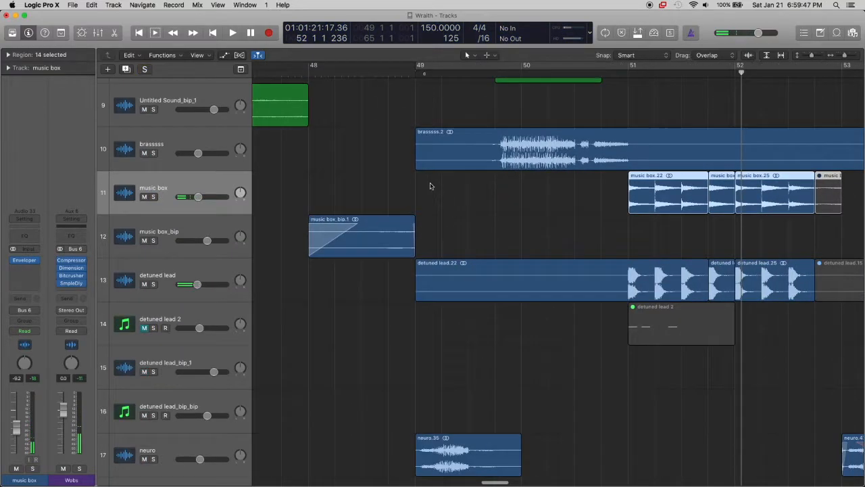
scroll(430, 185, right, 2)
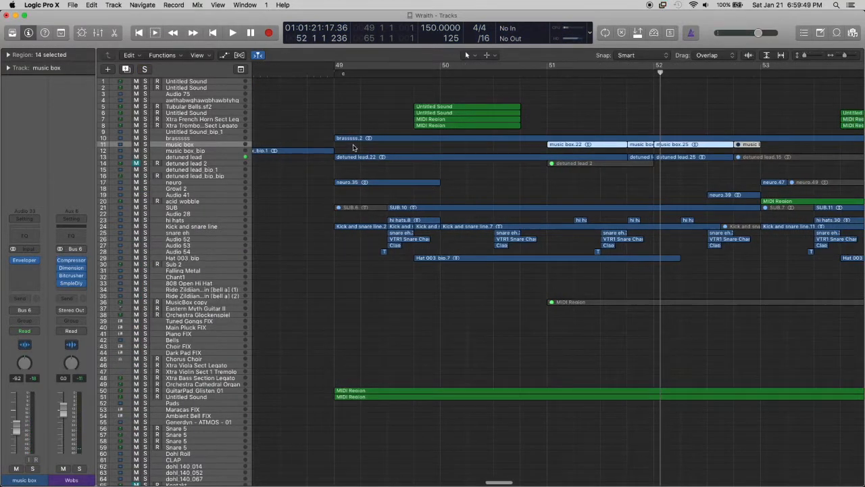
scroll(360, 147, up, 5)
scroll(360, 148, up, 5)
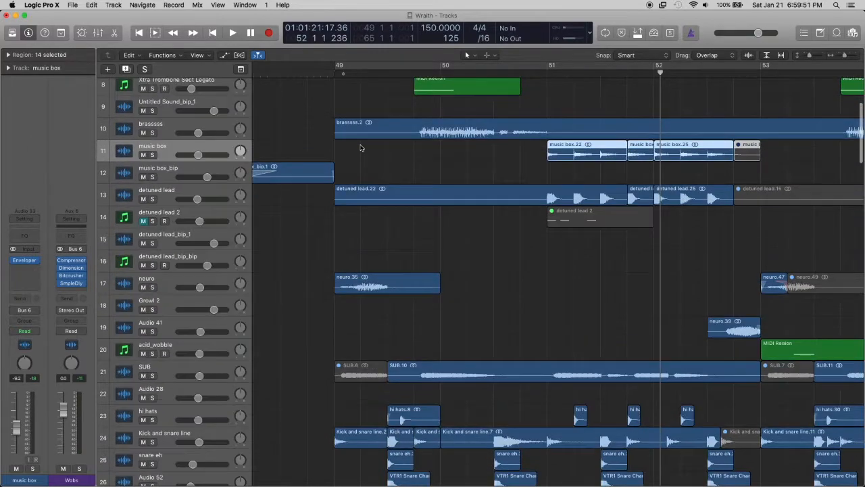
click(182, 175)
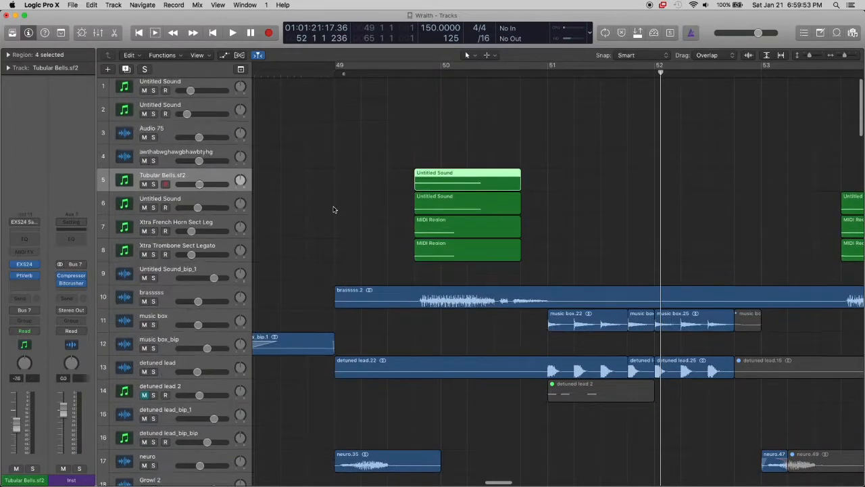
Select the Untitled Sound track (6) and solo it together with the French Horn and Trombone tracks
scroll(332, 207, up, 4)
click(200, 183)
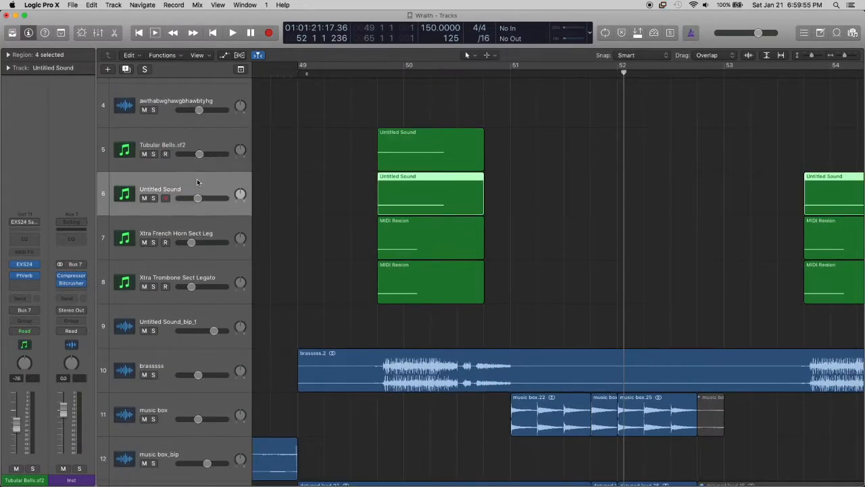
drag(155, 198, 167, 287)
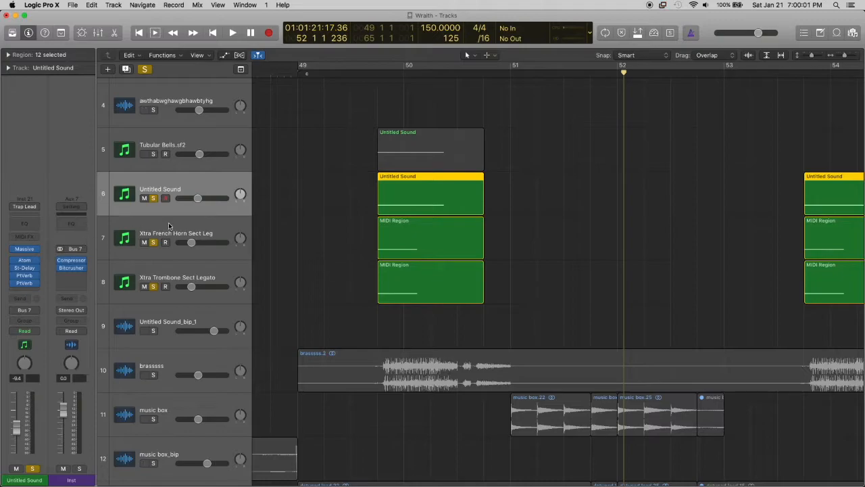
Select the French Horn track, deselect its regions and place the playhead at bar 49 beat 4
click(171, 226)
click(187, 273)
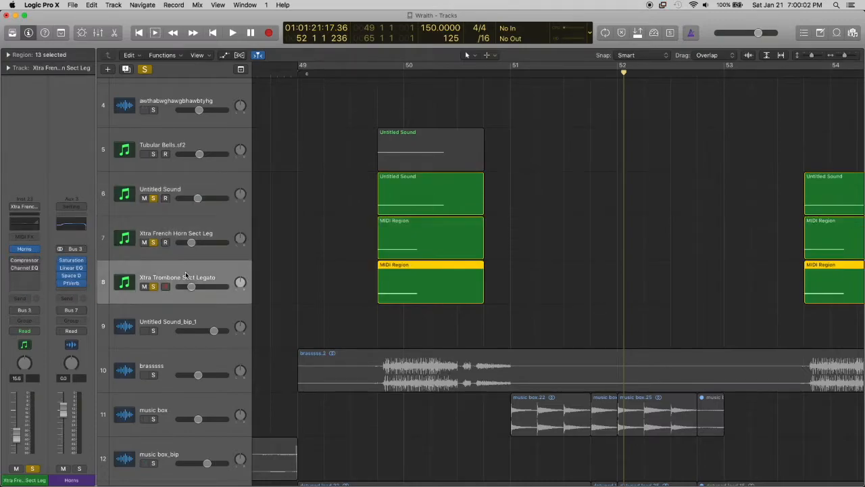
click(183, 228)
click(305, 225)
click(377, 75)
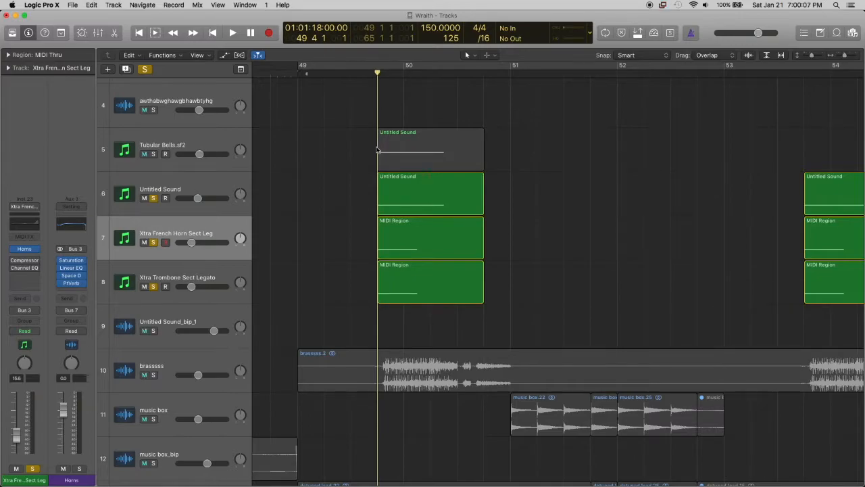
Play the three soloed brass layers while viewing their regions across a wider span of bars, and stop
key(space)
scroll(376, 156, right, 2)
scroll(372, 178, down, 3)
key(super+Left)
key(super+Left)
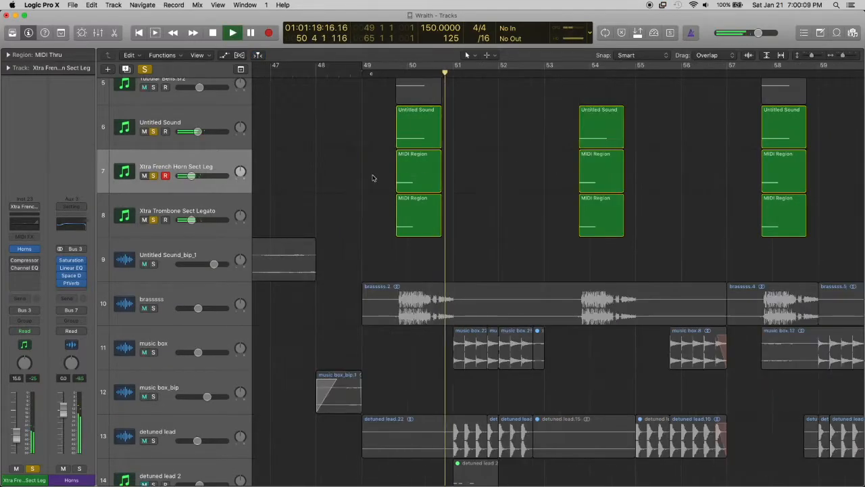
scroll(372, 178, right, 2)
key(space)
Unsolo the French Horn, Untitled Sound and Trombone tracks and reduce the track height
click(31, 468)
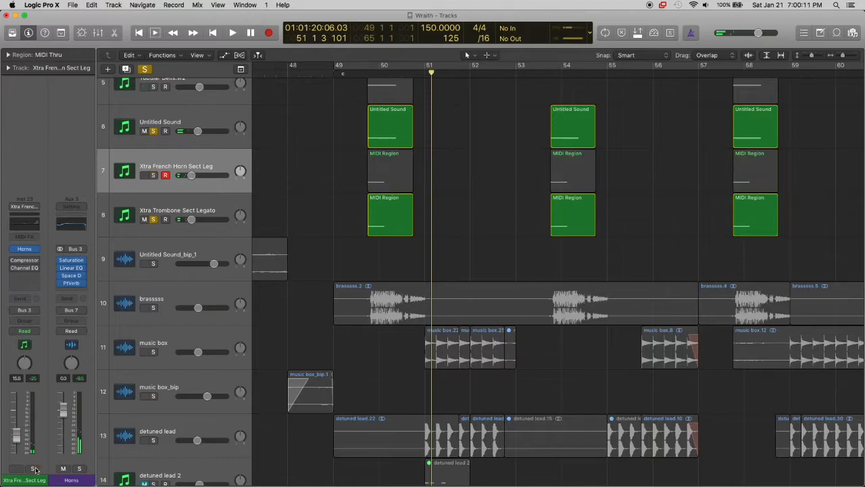
key(super+Up)
click(153, 136)
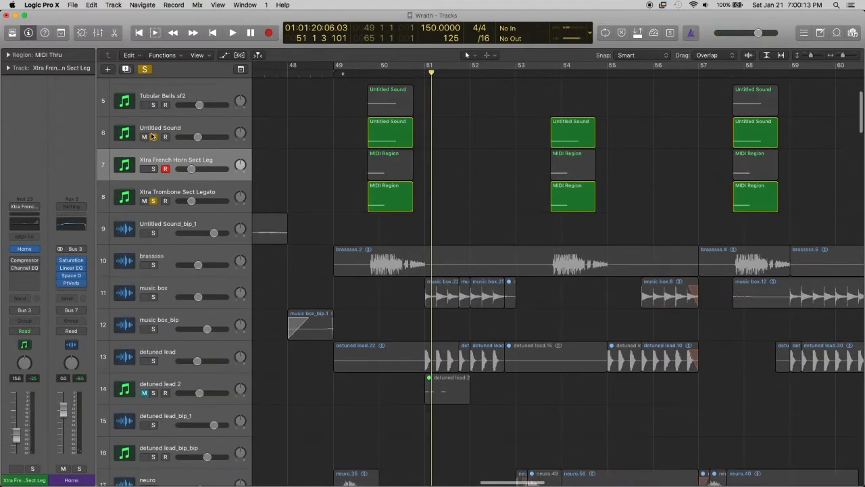
click(153, 201)
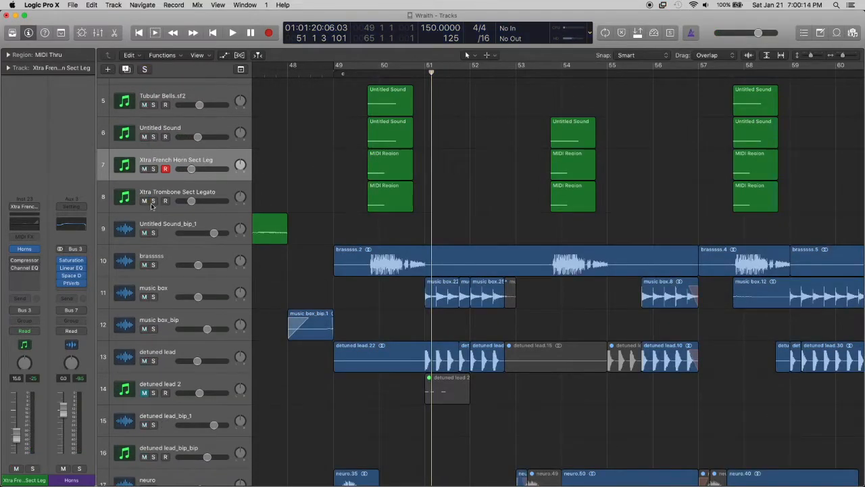
Solo the Horns bus and select the brasssss track (10)
click(80, 467)
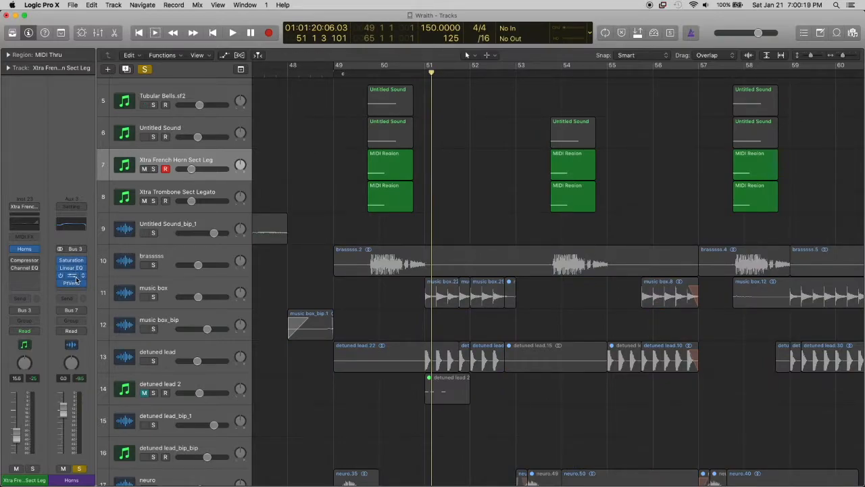
click(174, 250)
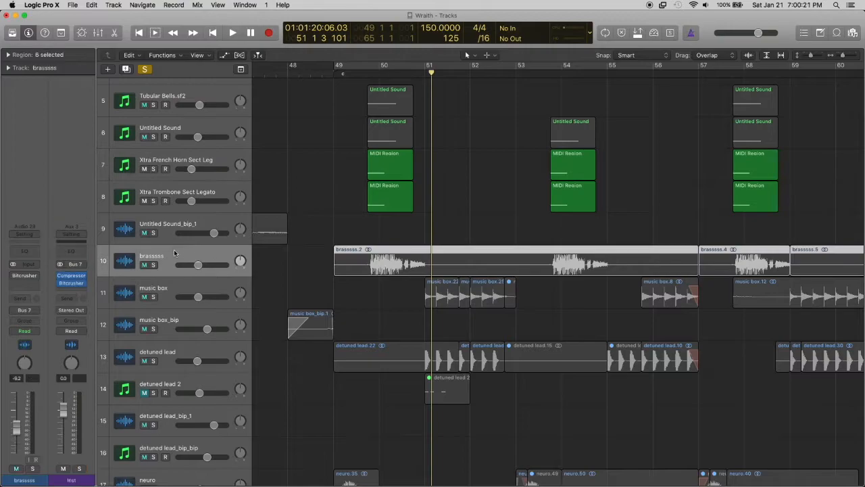
Turn off the solo on all tracks
scroll(287, 189, right, 1)
click(145, 70)
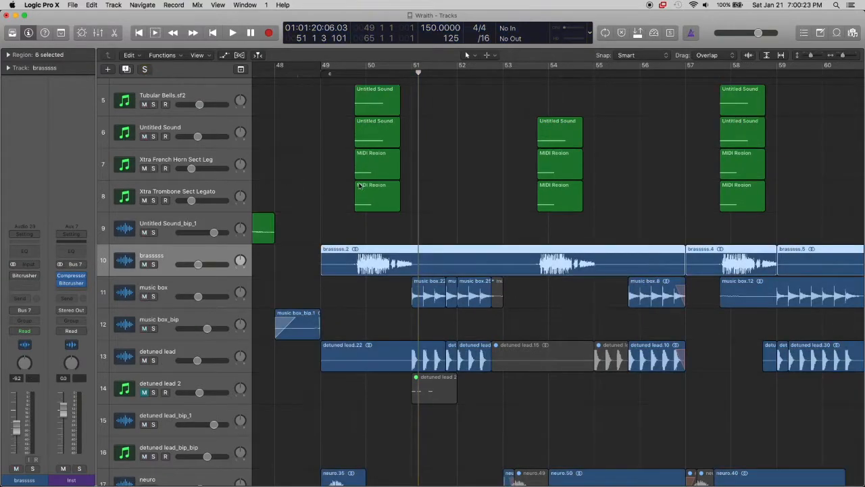
Solo the snare eh, Audio 52, Audio 53 and Audio 54 tracks and place the playhead at bar 49 beat 2
scroll(359, 186, down, 6)
scroll(359, 186, down, 3)
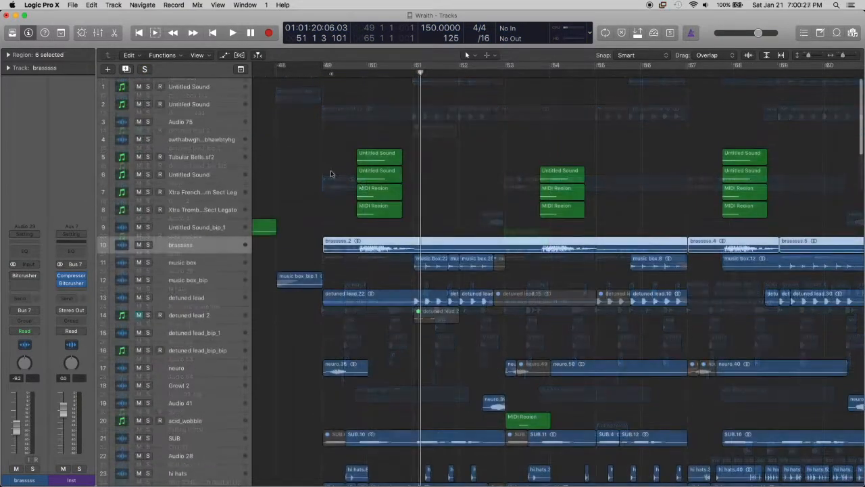
scroll(331, 174, down, 8)
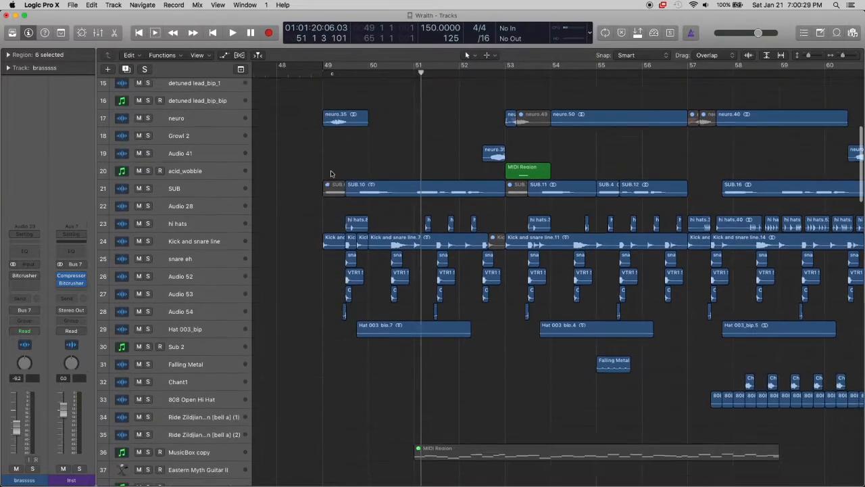
scroll(331, 174, down, 4)
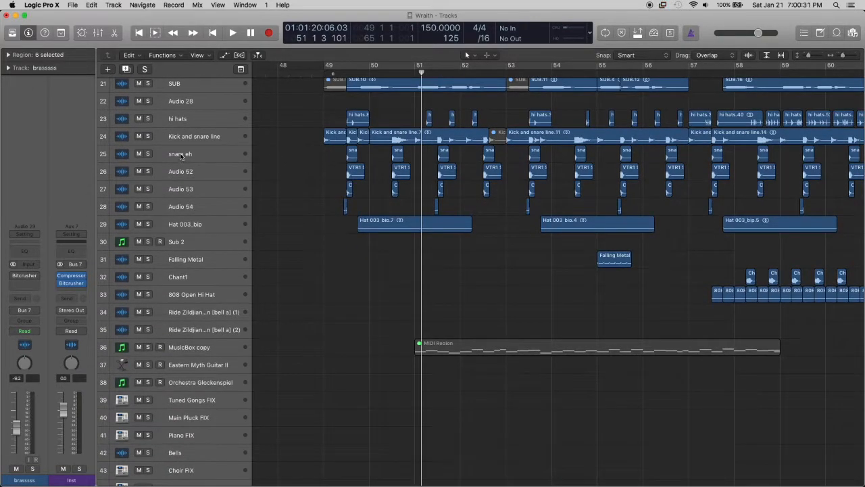
click(181, 156)
click(148, 154)
click(150, 154)
click(334, 73)
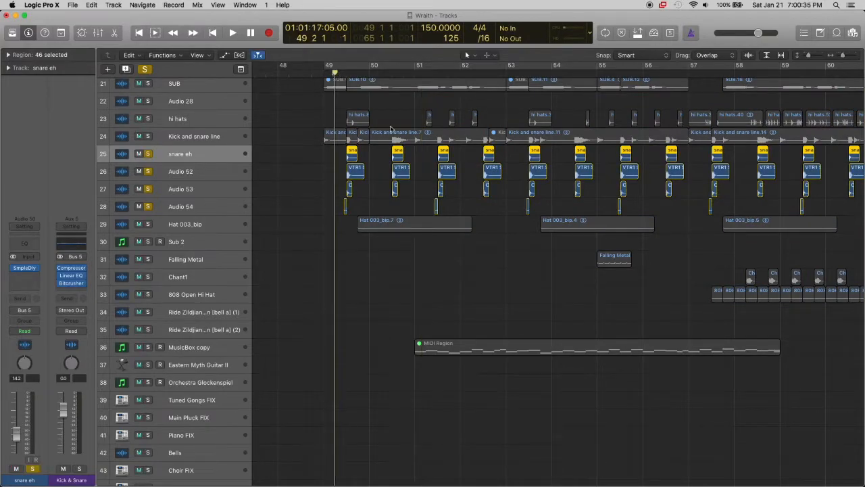
Play the four soloed snare layers, stop, and examine their regions up close around bar 51 beat 3
key(space)
key(super+Right)
key(super+Right)
key(super+Left)
key(super+Left)
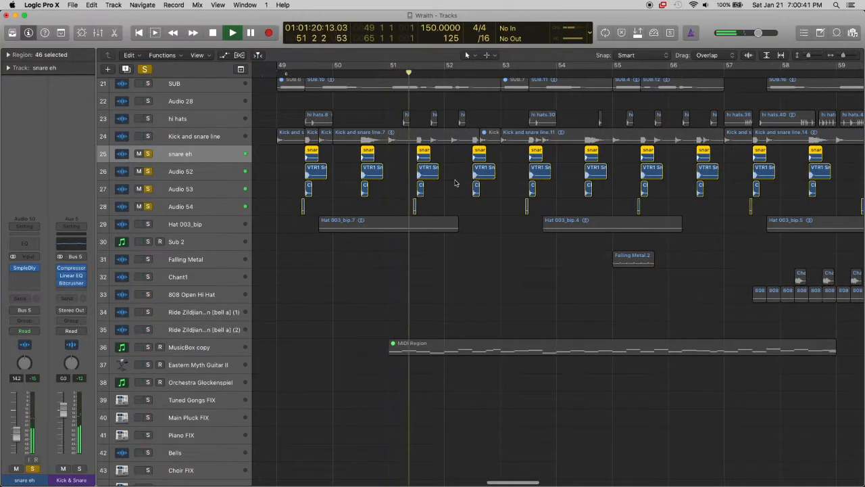
key(super+Right)
key(super+Right)
key(super+Right)
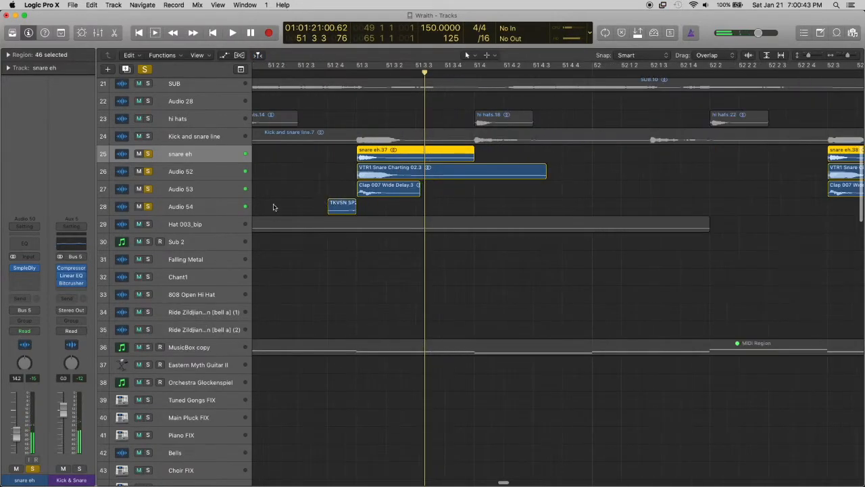
Select the Audio 54 track and enlarge the track height to inspect its short region before the snare hit
click(218, 208)
key(ctrl+alt+Down)
key(ctrl+alt+Down)
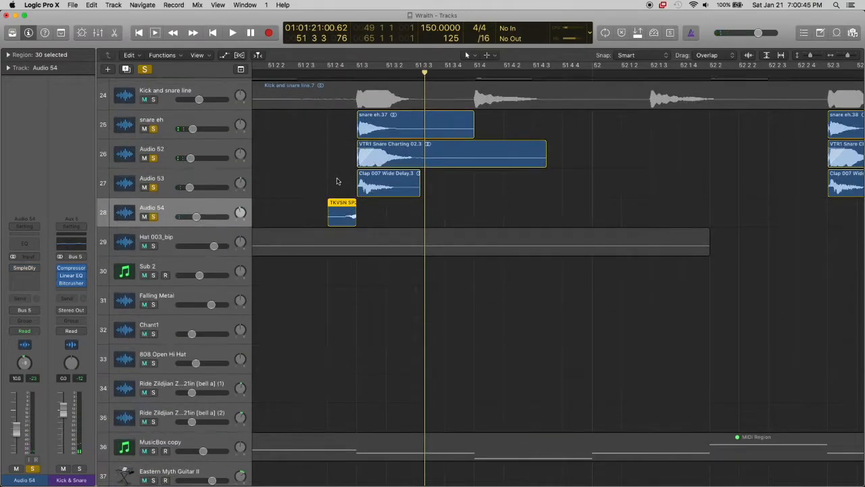
Reduce the track height and unsolo the four snare layer tracks
key(ctrl+alt+Left)
key(ctrl+alt+Left)
key(ctrl+alt+Up)
key(ctrl+alt+Up)
key(ctrl+alt+Up)
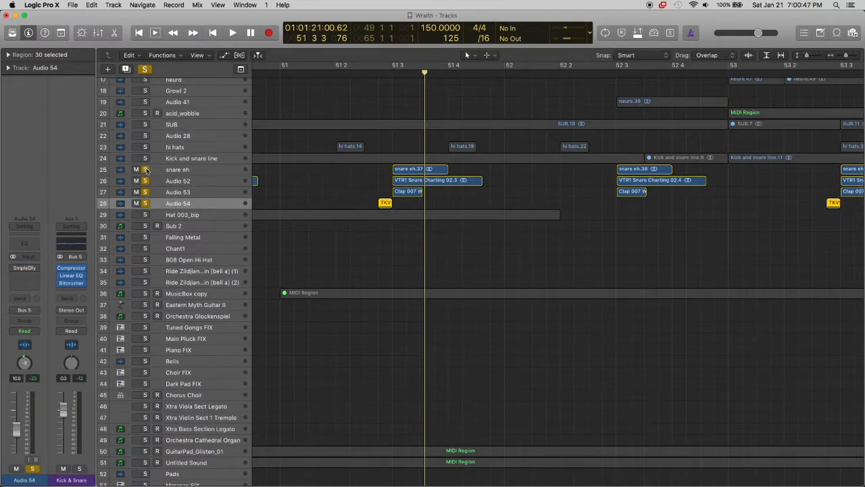
key(super+Left)
key(super+Left)
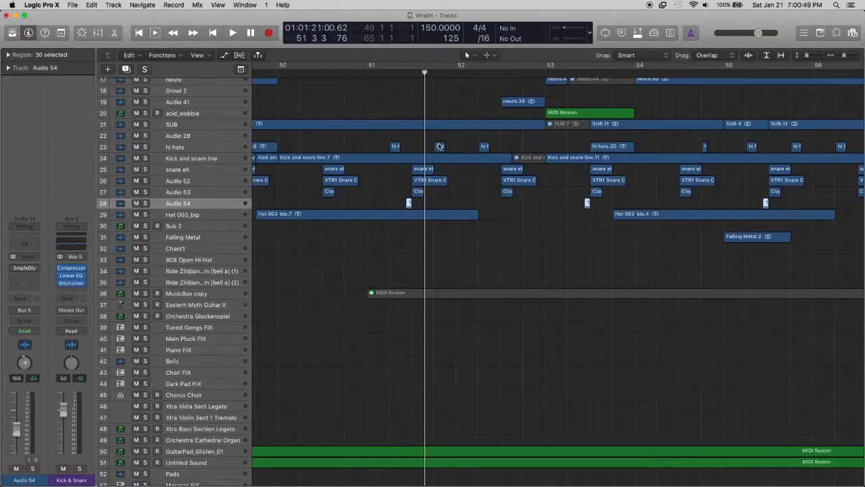
Select the GuitarPad_Glisten_01 track (50) and place the playhead at bar 48 beat 4, division 4
scroll(438, 146, left, 6)
scroll(438, 146, right, 3)
scroll(338, 212, down, 10)
click(247, 247)
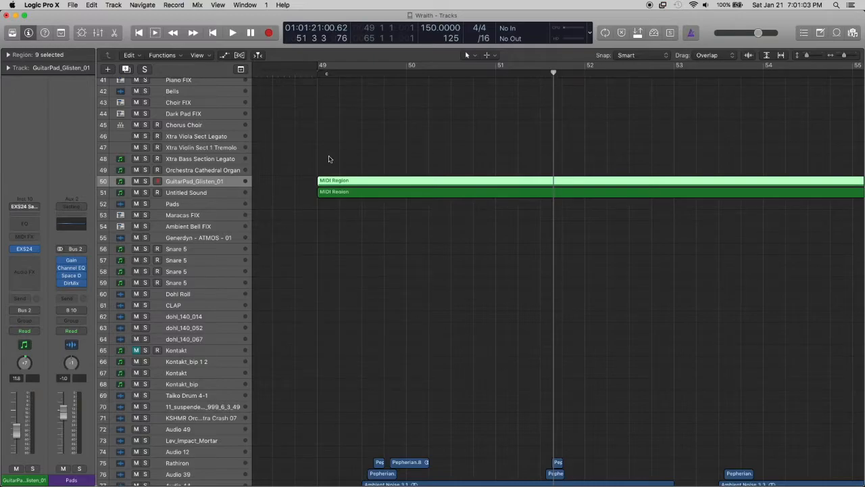
click(309, 73)
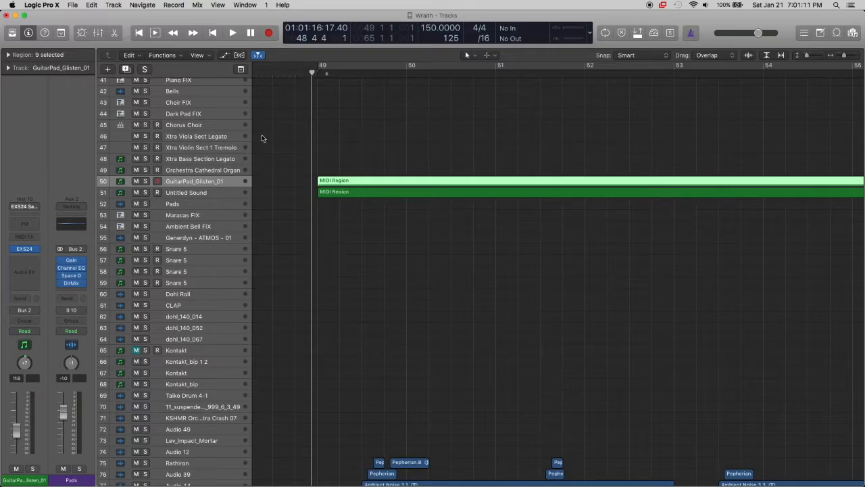
Move the playhead to the start of bar 48 beat 4 and solo the GuitarPad_Glisten_01 and Untitled Sound (51) tracks
scroll(322, 112, up, 5)
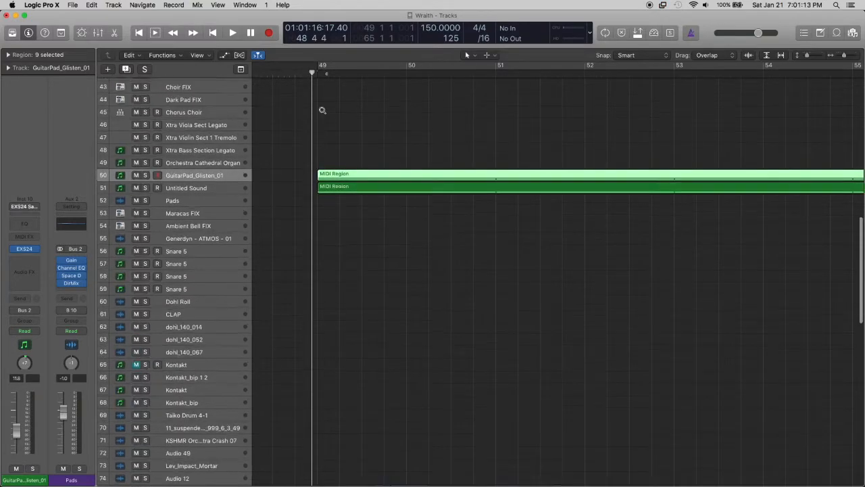
scroll(322, 112, up, 3)
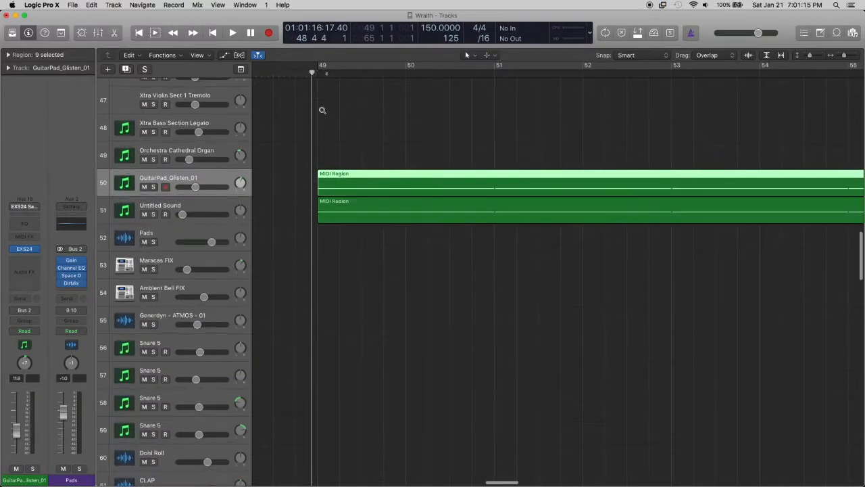
drag(313, 73, 296, 73)
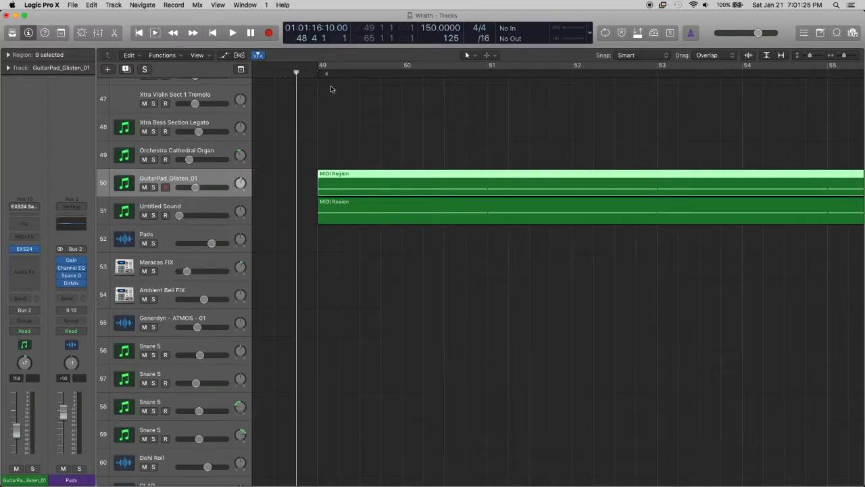
click(378, 117)
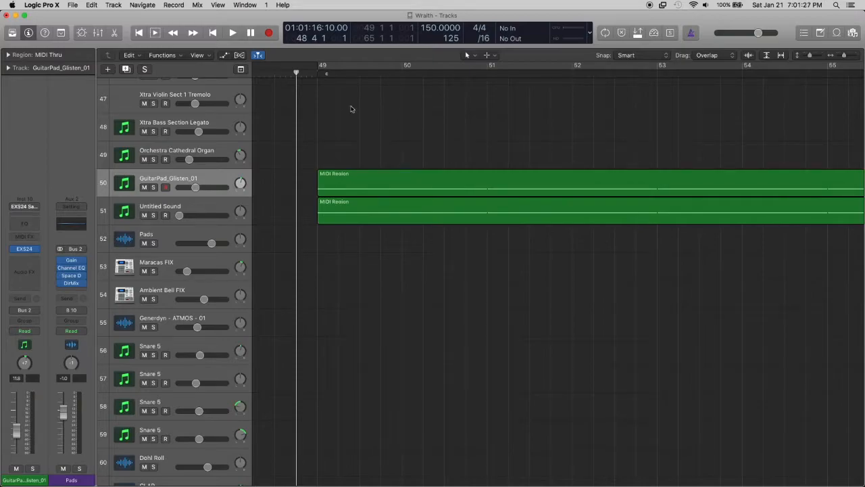
click(154, 187)
click(153, 215)
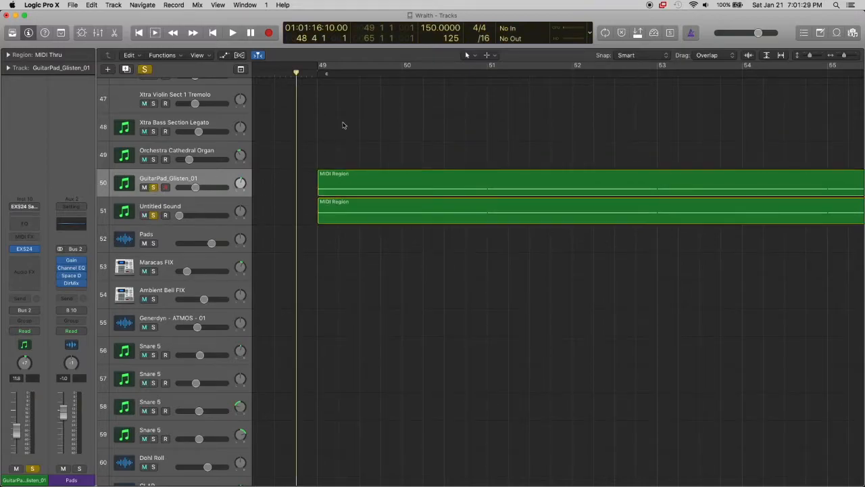
Play the two soloed pad tracks with their full regions from bar 49 to bar 65 in view
key(super+Down)
key(super+Down)
key(super+Down)
key(super+Down)
key(super+Left)
key(super+Left)
key(super+Left)
key(super+Left)
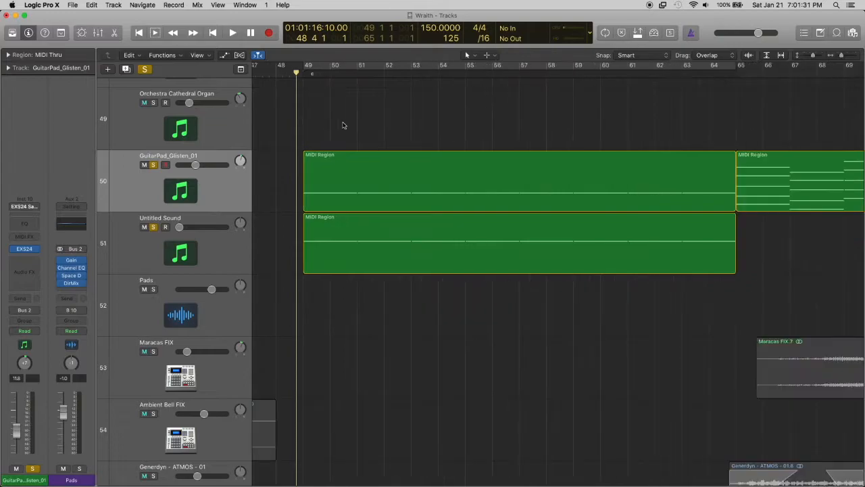
key(super+Up)
key(super+Up)
key(super+Up)
key(super+Up)
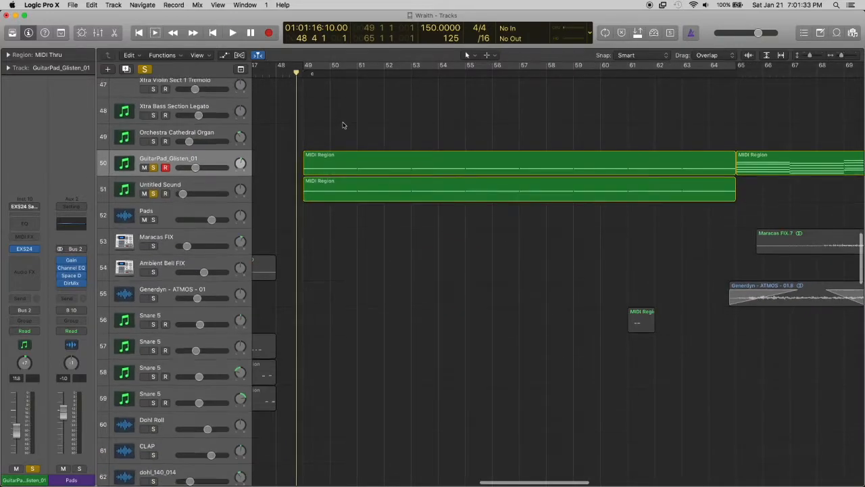
key(space)
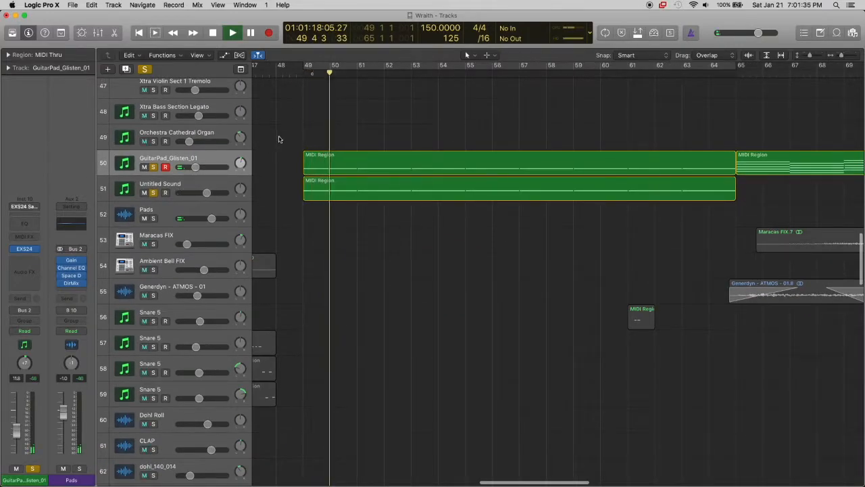
Show the track automation to examine the Untitled Sound volume curve, stop playback and hide the automation
key(a)
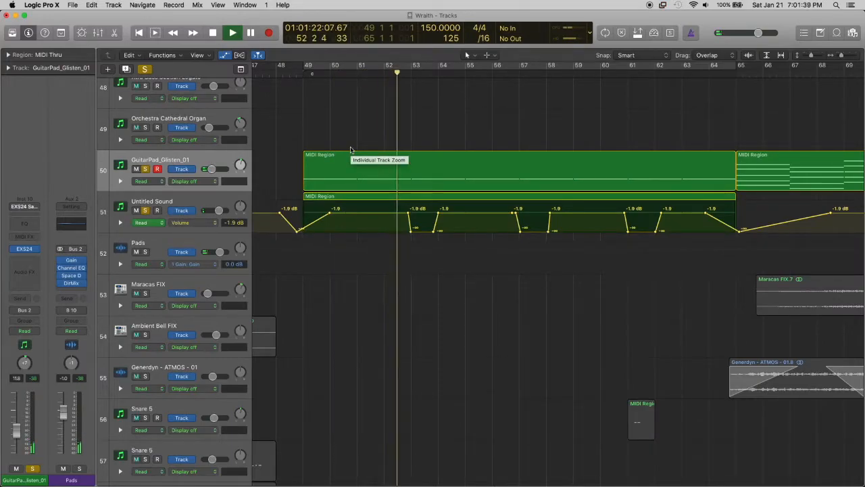
key(space)
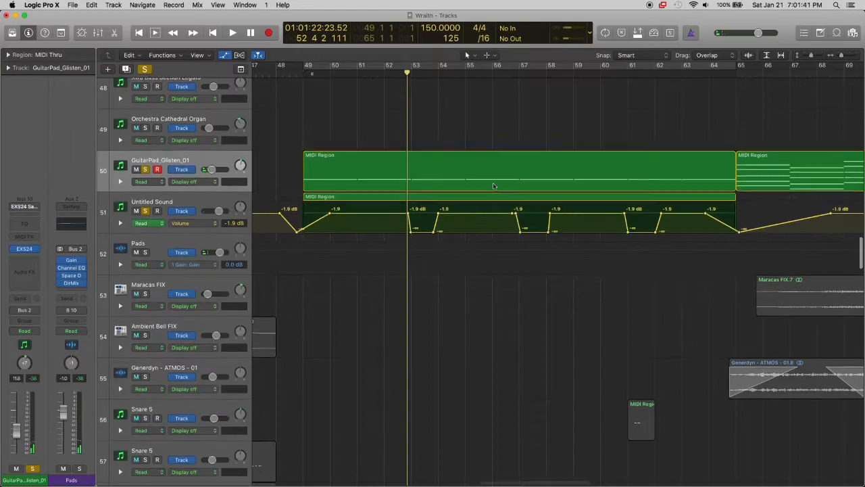
key(a)
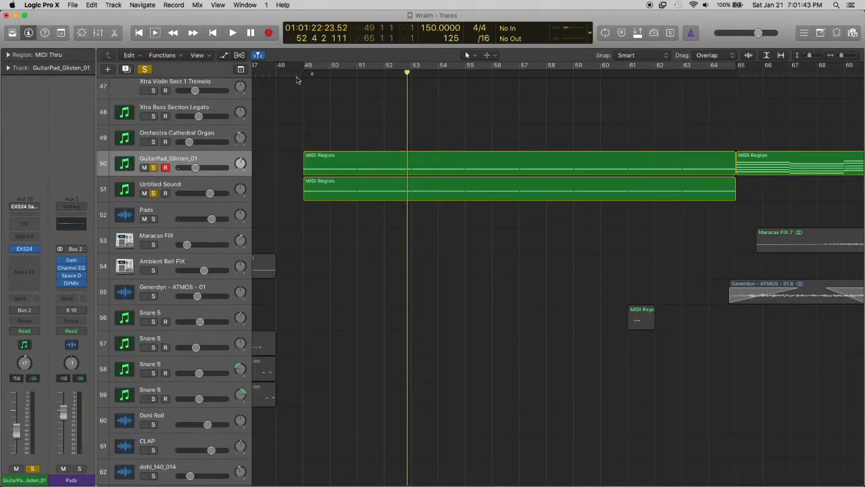
Place the playhead at bar 49 and unsolo the GuitarPad_Glisten_01 and Untitled Sound tracks
click(303, 75)
click(153, 167)
click(154, 193)
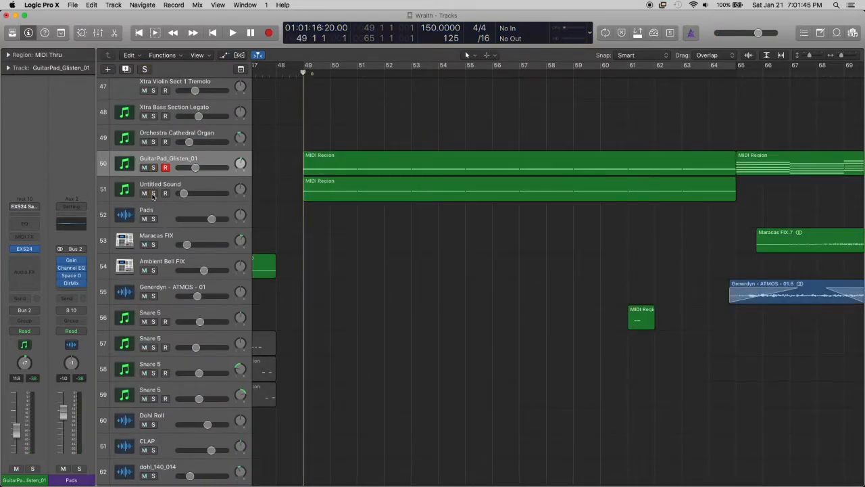
Play the full mix from bar 49 while checking the volume automation of the Untitled Sound track (51), then stop and hide it
key(space)
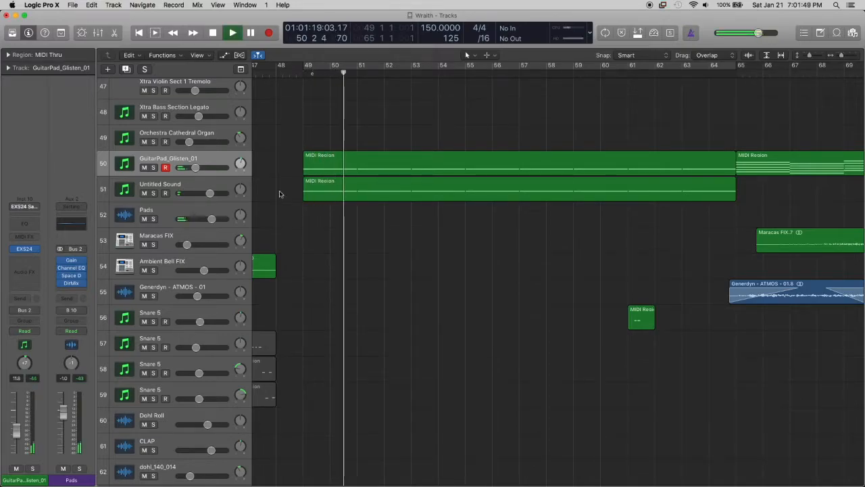
click(210, 180)
key(a)
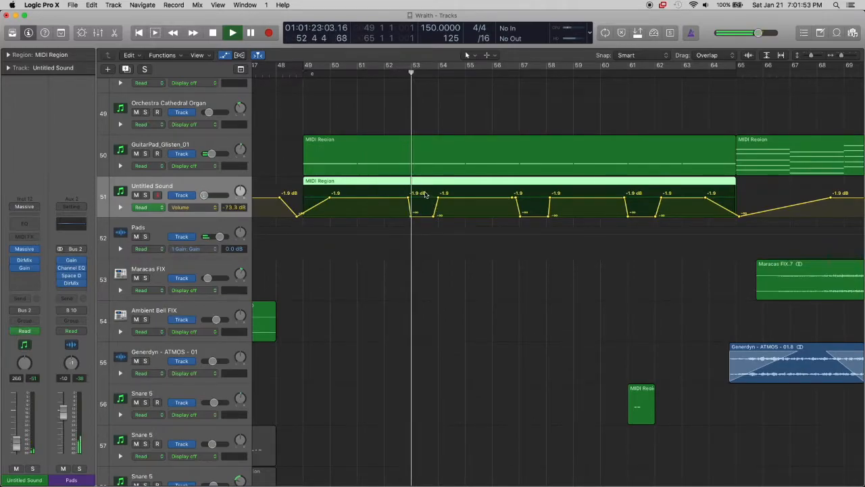
key(space)
key(a)
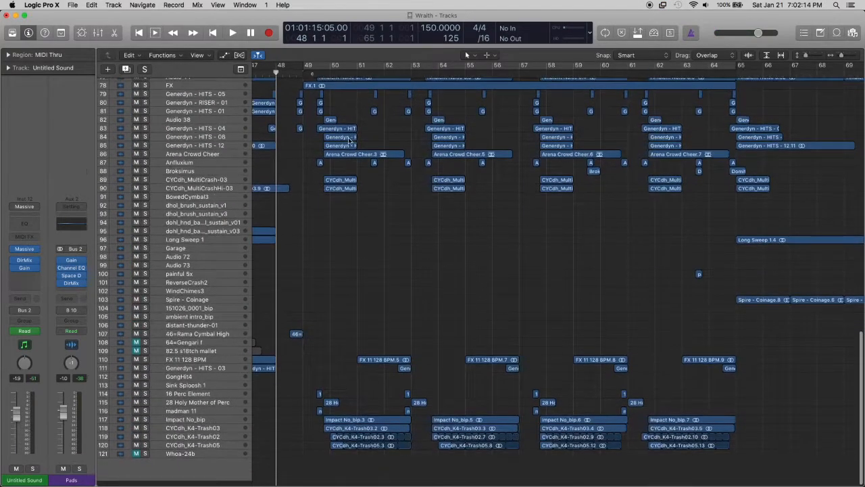
Examine the effects, hits, crash and impact tracks in the lower part of the arrangement, with the playhead at bar 48
scroll(350, 140, up, 5)
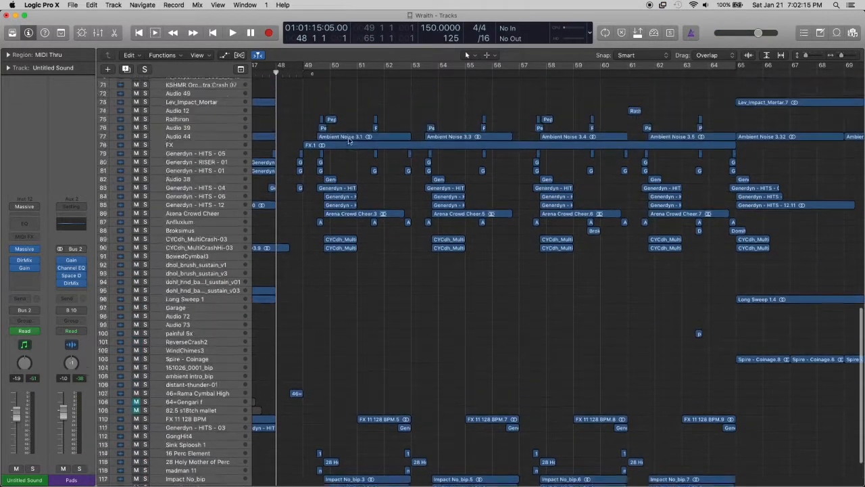
scroll(349, 140, down, 5)
scroll(349, 140, up, 1)
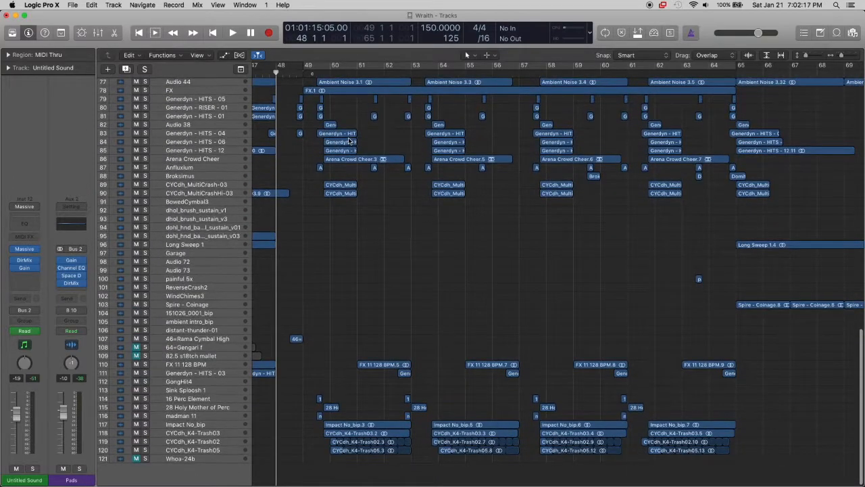
scroll(349, 141, up, 3)
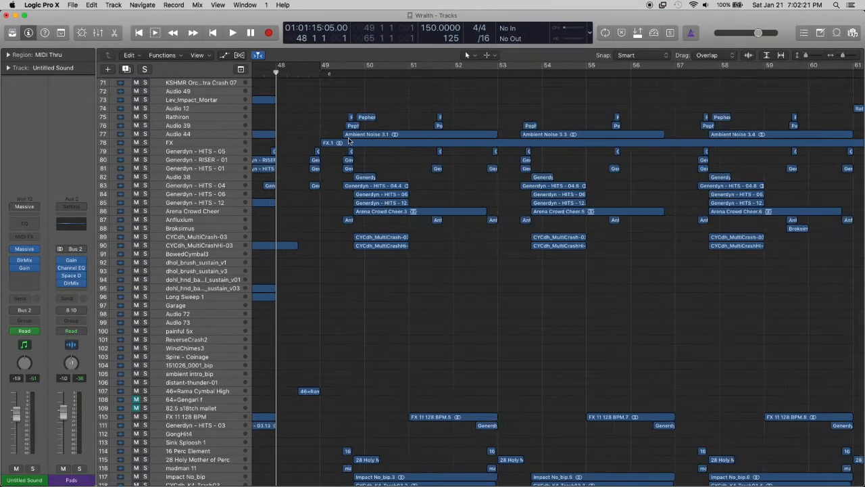
scroll(350, 140, left, 1)
scroll(368, 130, right, 2)
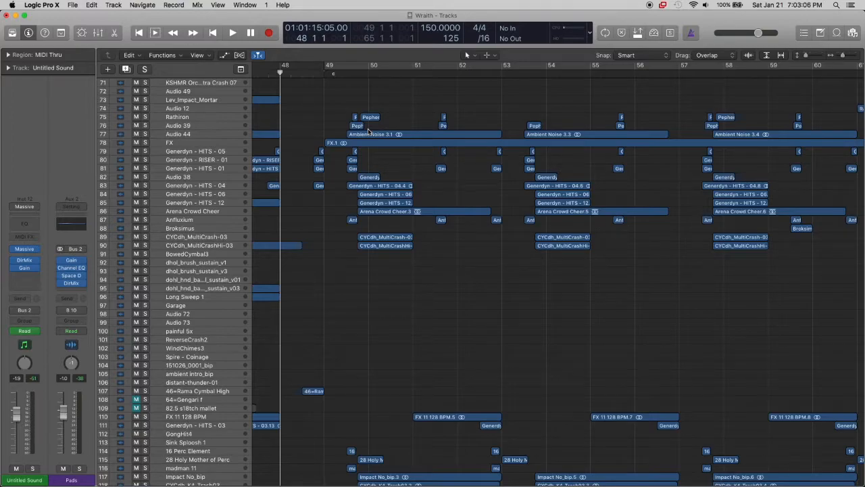
drag(296, 74, 280, 74)
scroll(352, 127, down, 3)
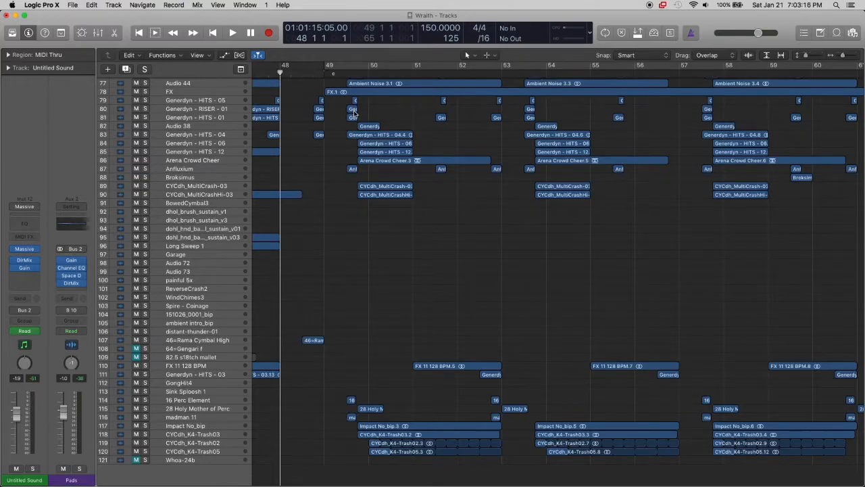
scroll(352, 112, up, 3)
scroll(353, 112, down, 3)
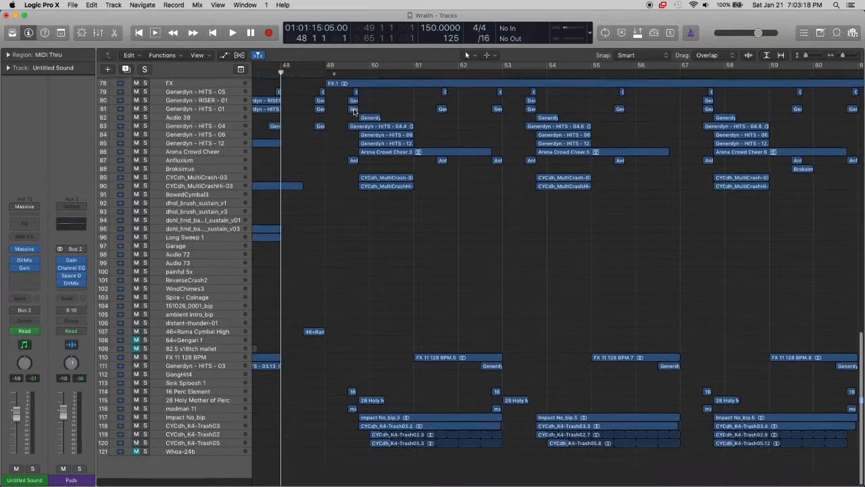
scroll(378, 160, up, 10)
scroll(378, 160, down, 4)
scroll(379, 161, down, 1)
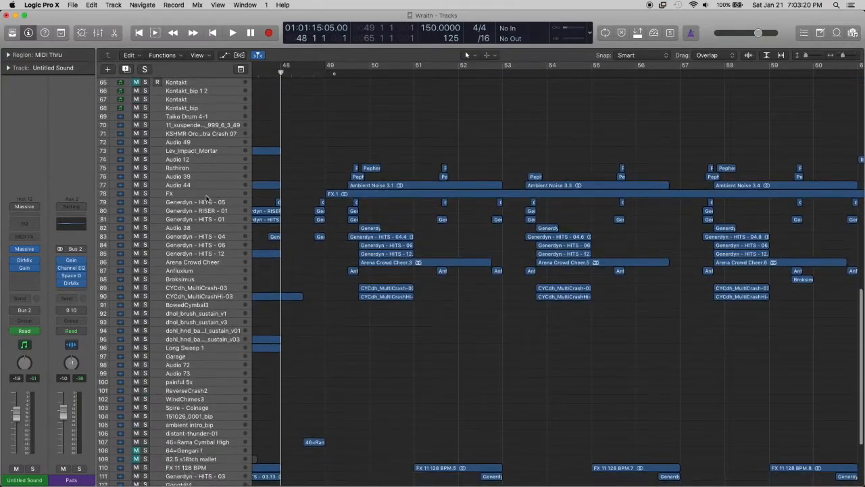
Enlarge and solo the FX track (78), play it from bar 49, then stop and unsolo it
click(202, 195)
key(super+Right)
key(super+Down)
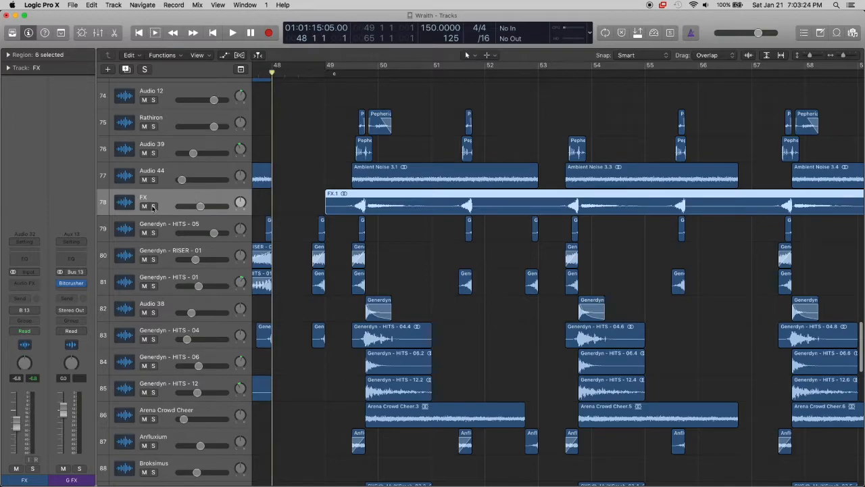
click(153, 206)
click(325, 73)
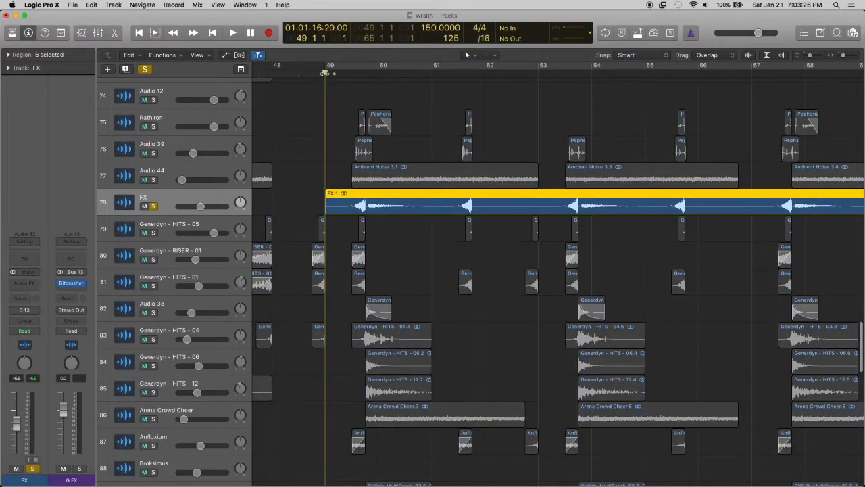
key(space)
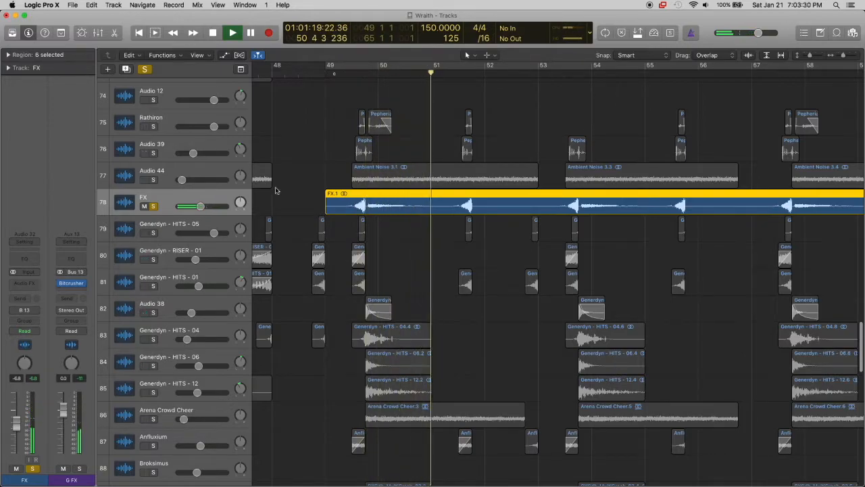
key(space)
click(154, 206)
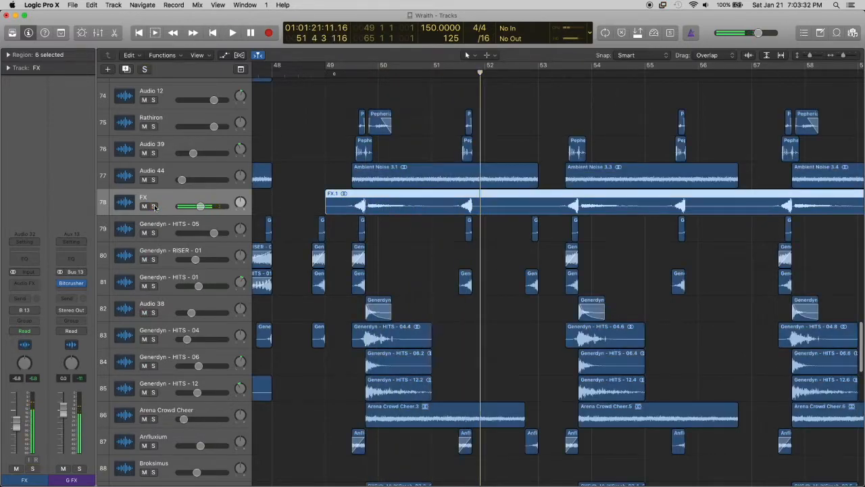
Solo the Audio 44, Audio 39 and Rathiron tracks and place the playhead at bar 49
click(330, 147)
scroll(317, 151, right, 2)
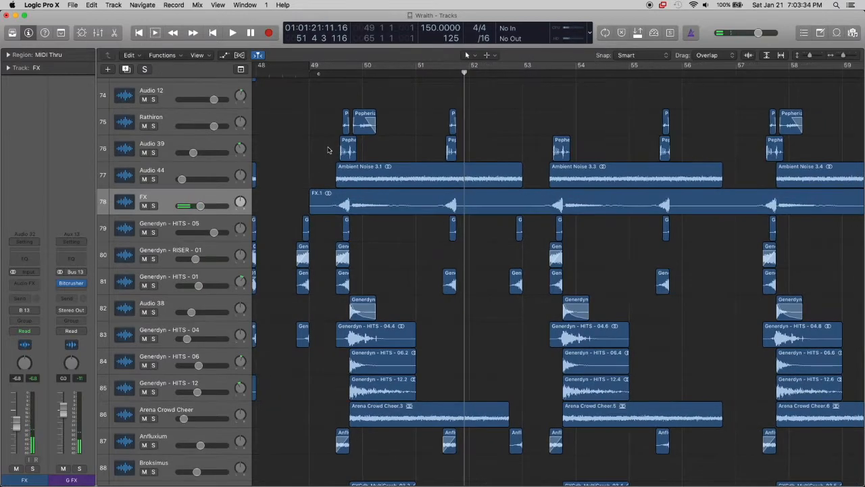
scroll(317, 150, up, 2)
click(161, 200)
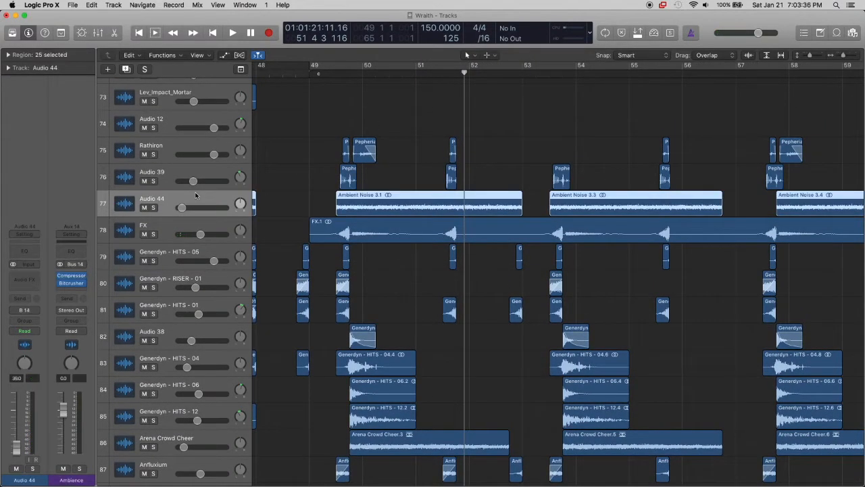
click(153, 207)
click(154, 180)
click(154, 154)
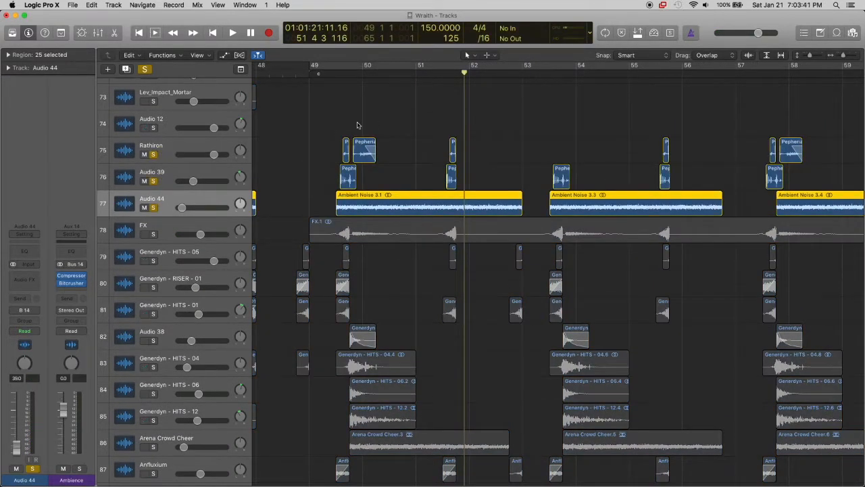
click(311, 74)
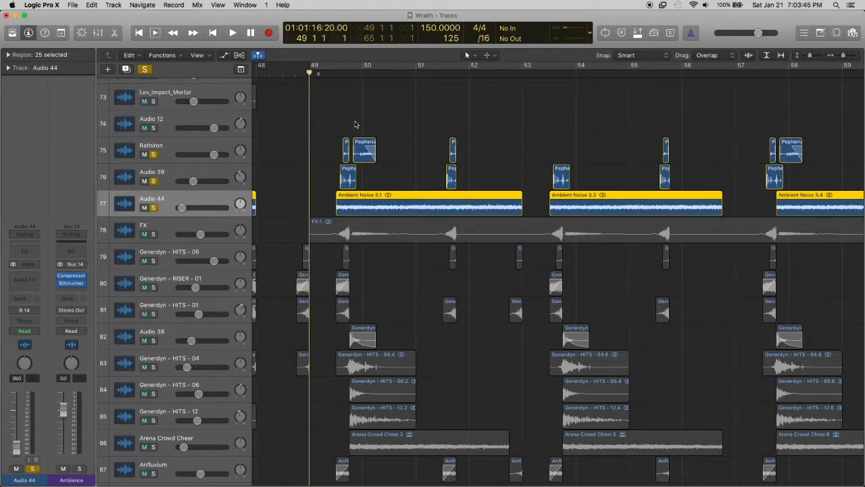
Unsolo Audio 44, play the Rathiron and Audio 39 tracks from position 49 3, then stop and unsolo both
click(153, 208)
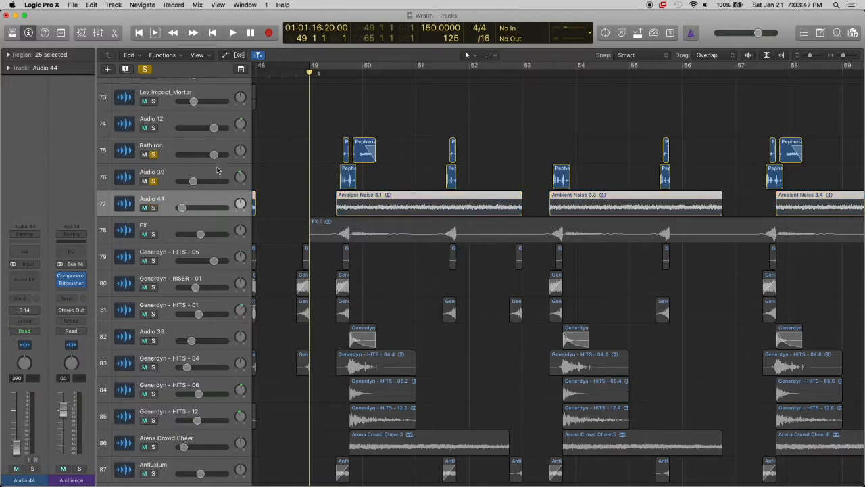
click(219, 168)
click(227, 143)
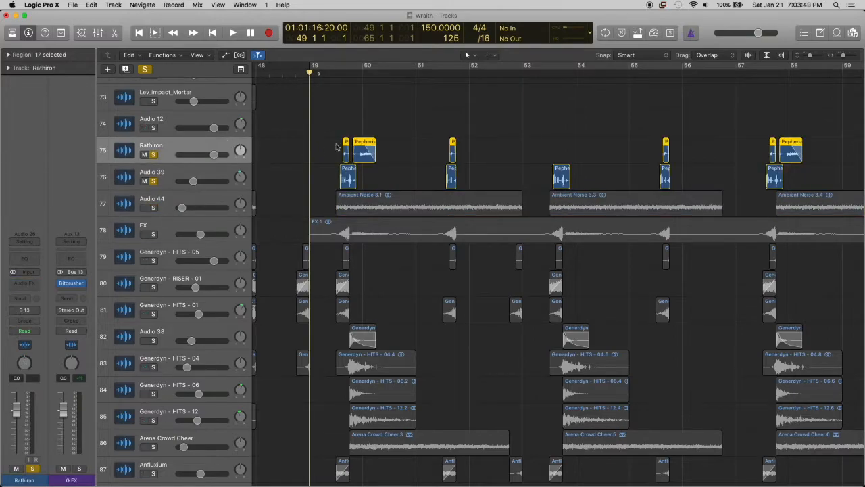
click(336, 74)
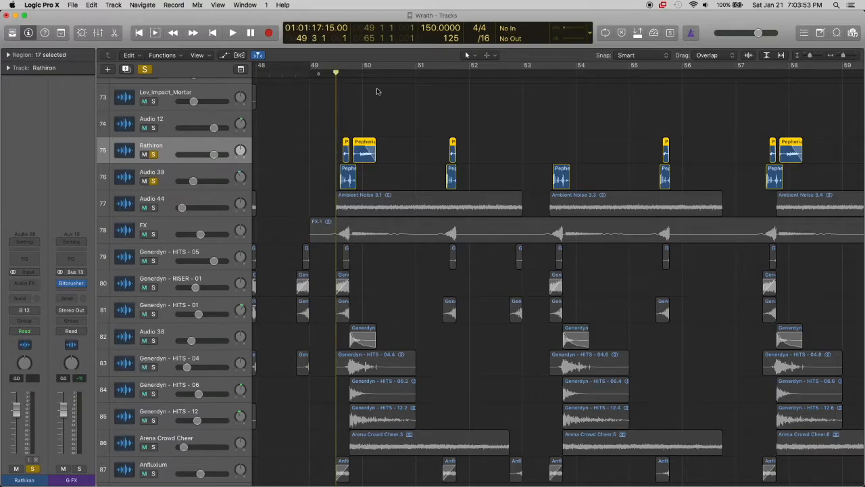
key(super+Right)
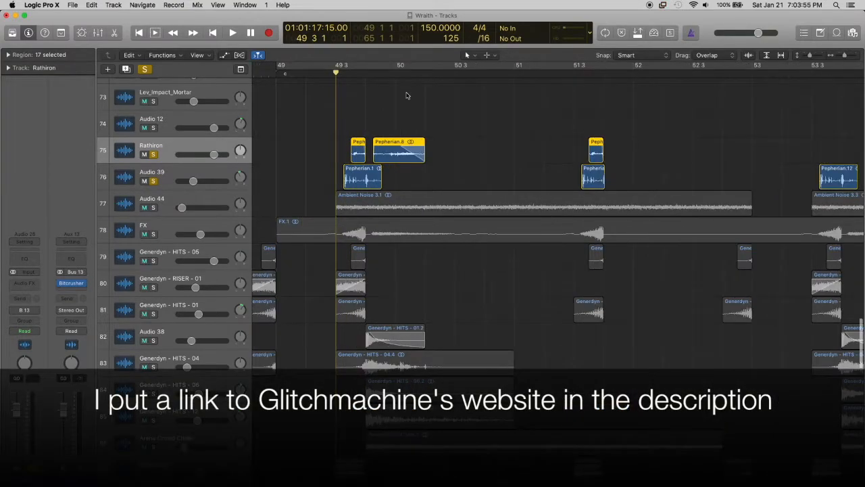
key(super+Down)
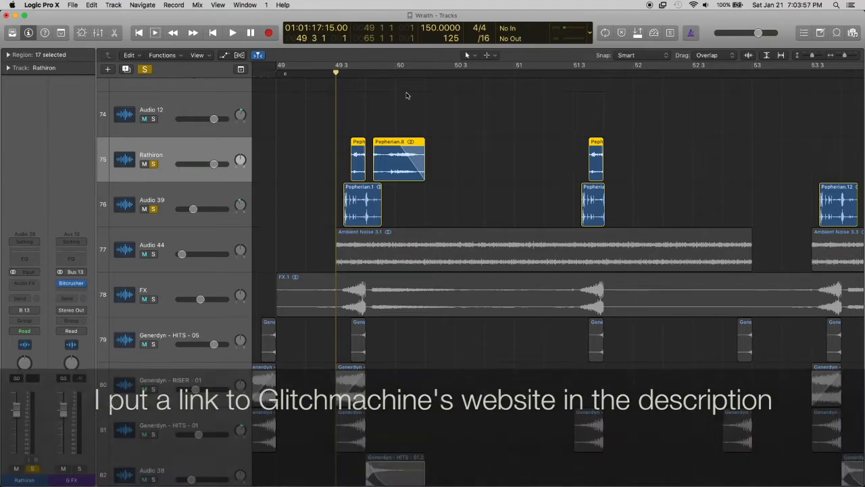
key(space)
key(space)
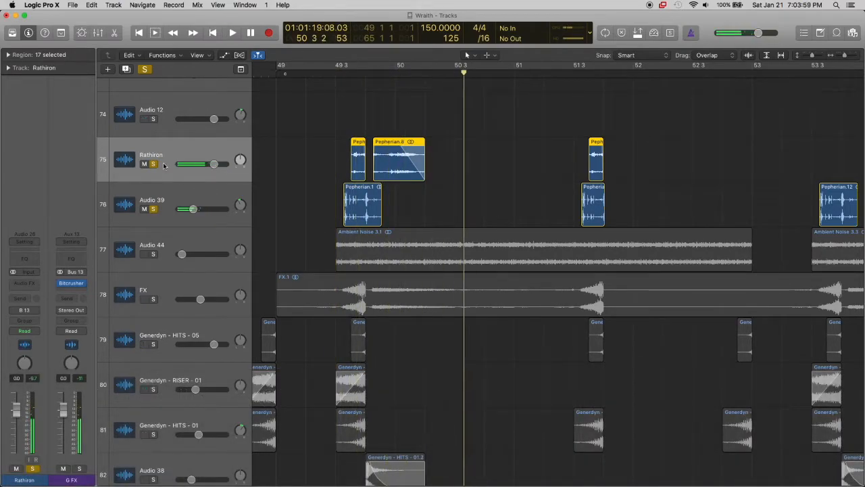
drag(154, 164, 154, 208)
Solo tracks 79 to 83, from Generdyn - HITS - 05 to Generdyn - HITS - 04, then play and stop them
scroll(357, 211, down, 5)
scroll(357, 211, down, 1)
scroll(357, 210, left, 5)
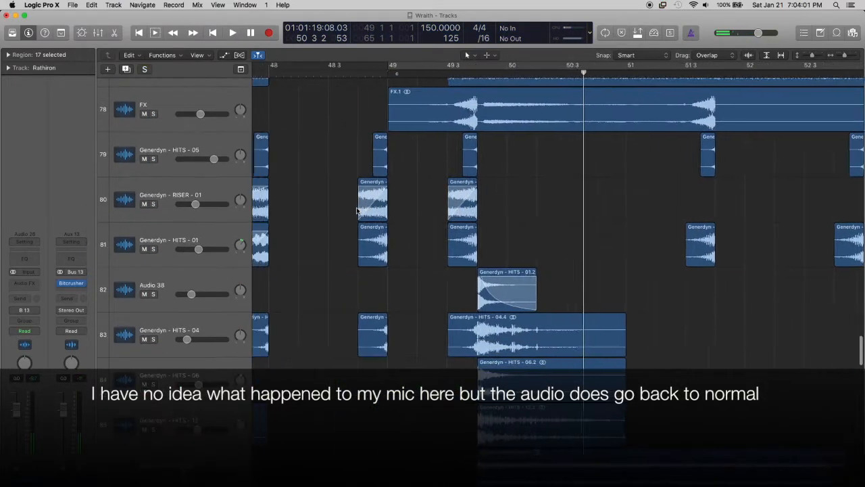
key(super+Up)
scroll(357, 211, right, 3)
key(super+Up)
key(super+Up)
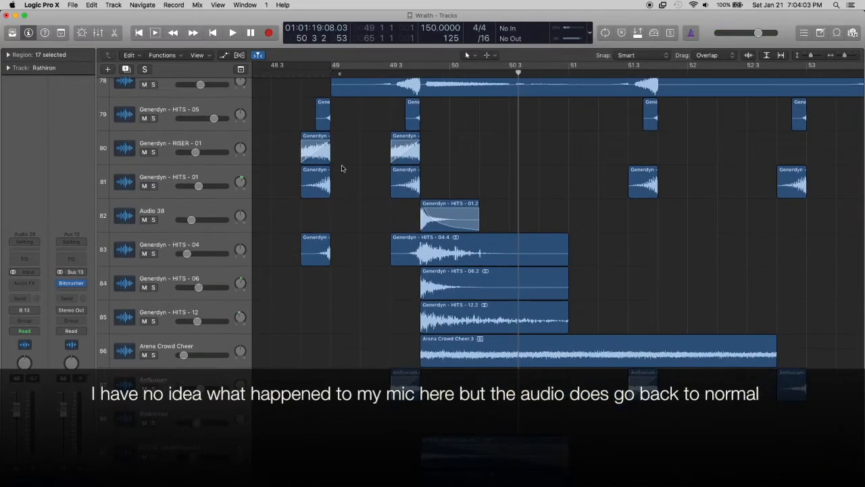
scroll(343, 168, up, 1)
drag(157, 288, 157, 154)
key(space)
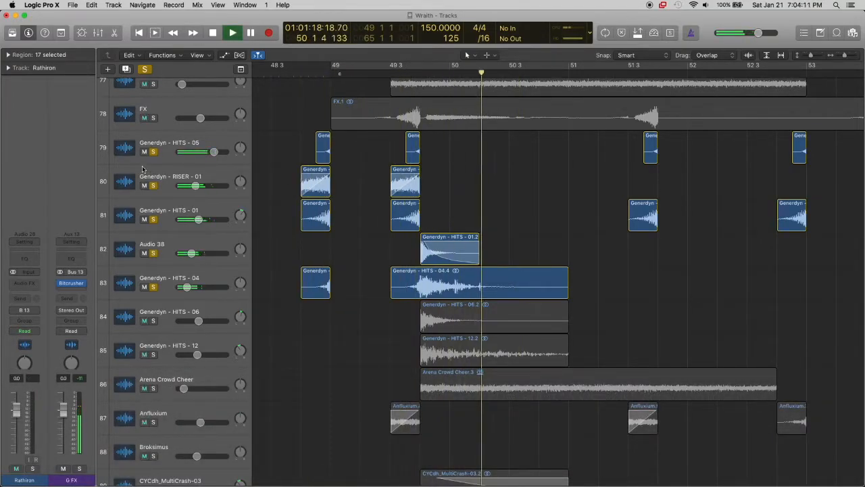
key(space)
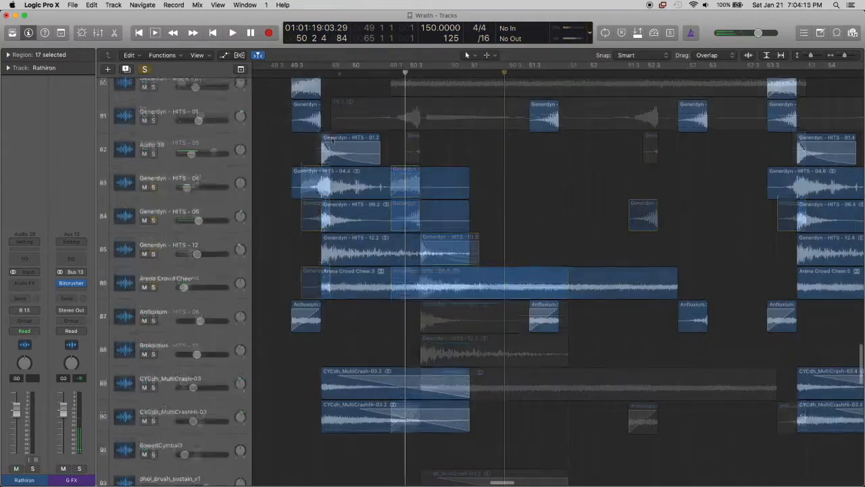
Solo tracks 83 to 90, from Generdyn - HITS - 04 to CYCdh_MultiCrashHi-03, play them from 49 3, then stop and clear all solos
key(super+Up)
click(291, 72)
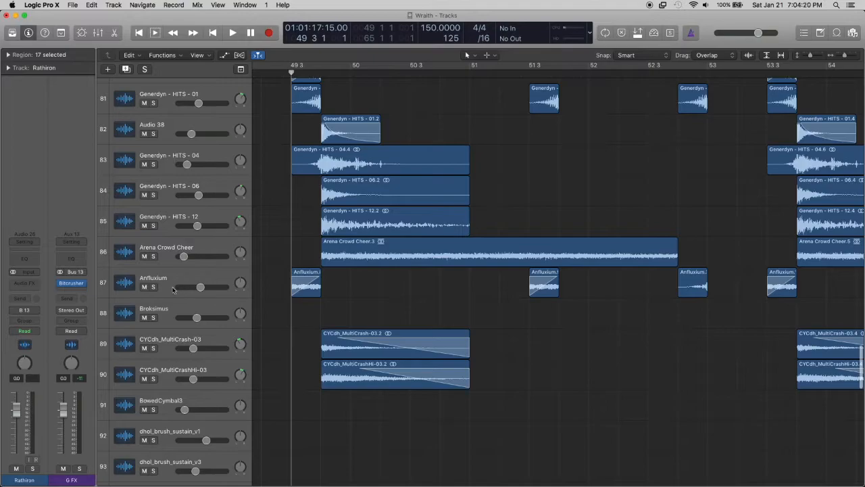
scroll(172, 285, left, 2)
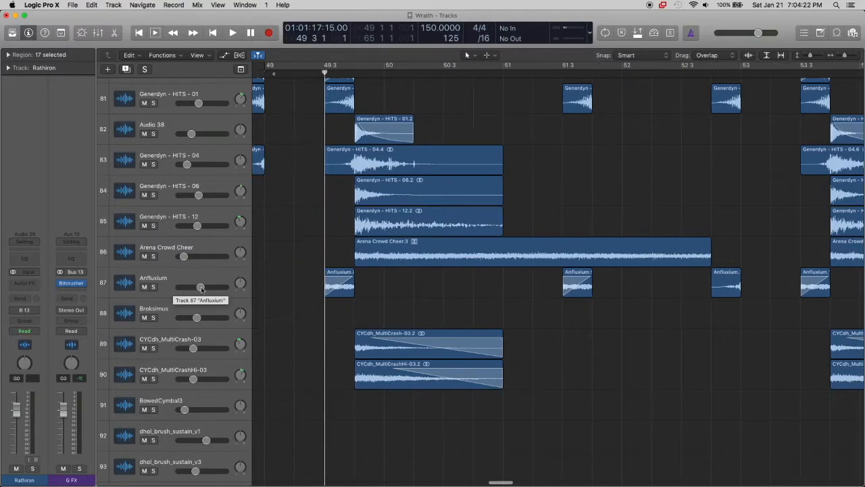
scroll(312, 275, down, 3)
drag(154, 302, 153, 87)
scroll(302, 103, up, 4)
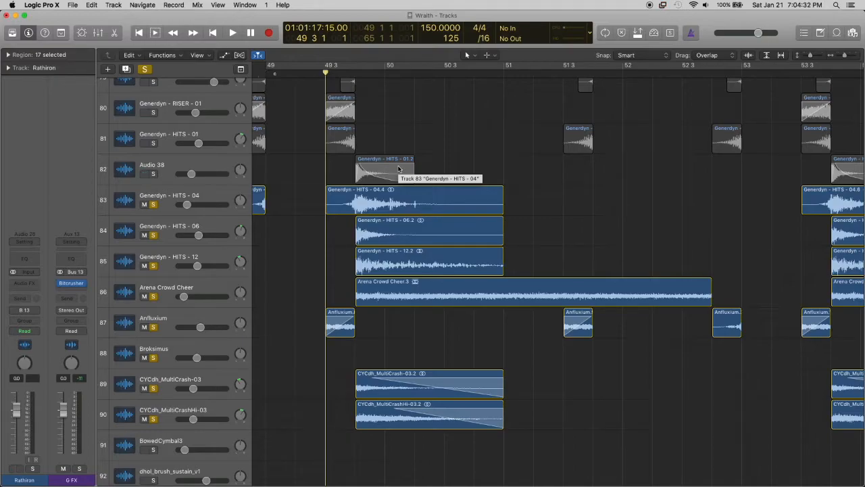
scroll(399, 168, down, 1)
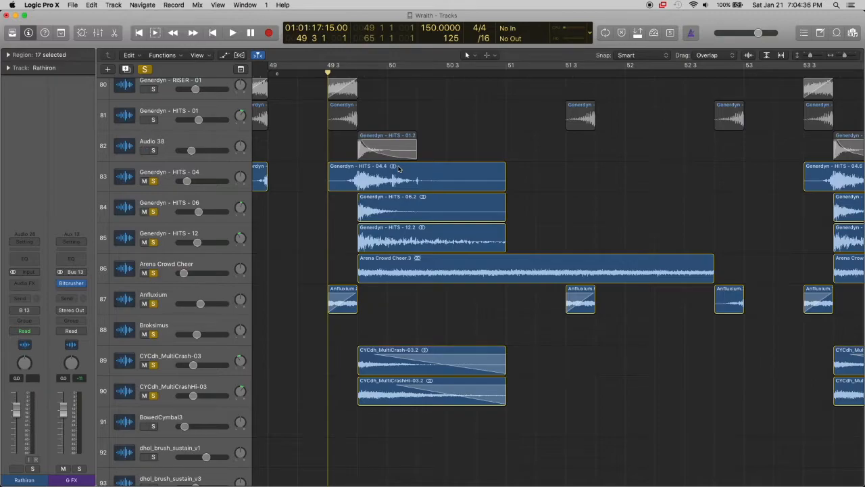
key(space)
scroll(397, 183, down, 4)
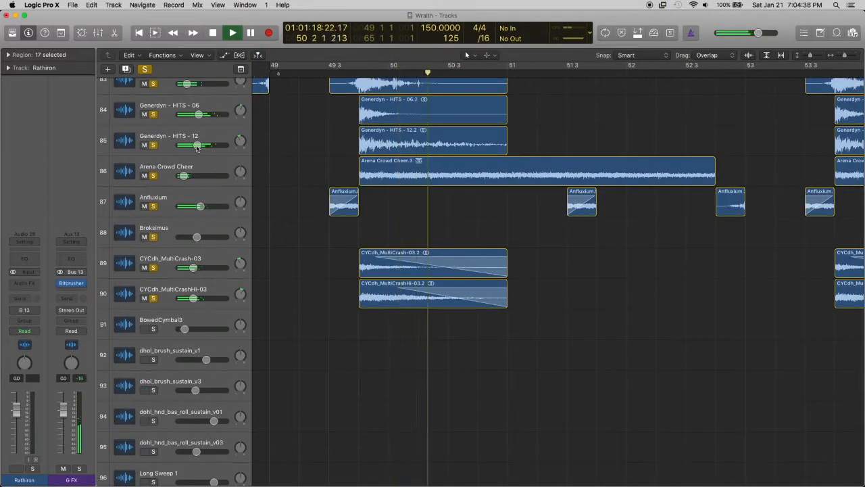
key(space)
click(145, 69)
Examine how the effects, hits, crash and percussion tracks (75 to 121) are layered between bars 49 and 53
scroll(346, 147, up, 1)
scroll(400, 305, down, 8)
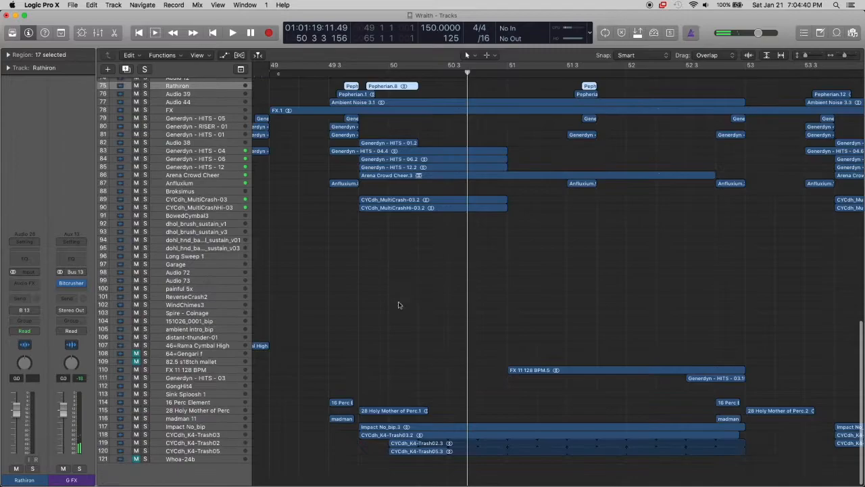
scroll(399, 309, up, 5)
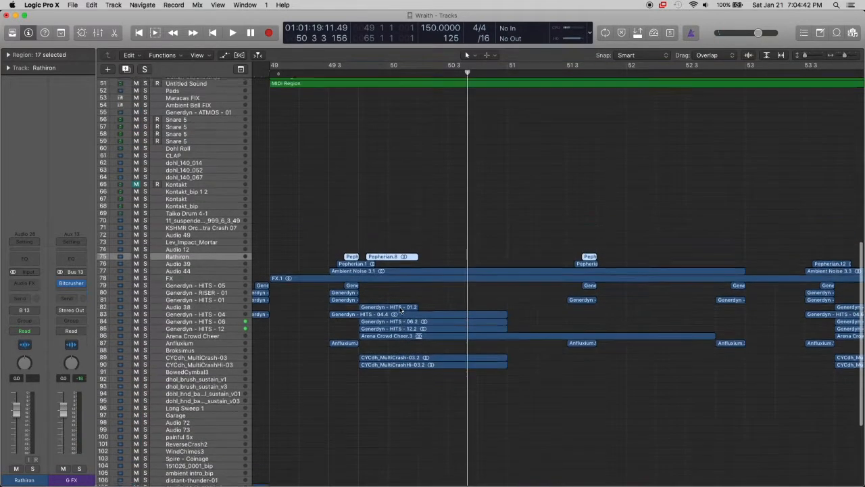
scroll(399, 310, left, 3)
scroll(400, 310, down, 8)
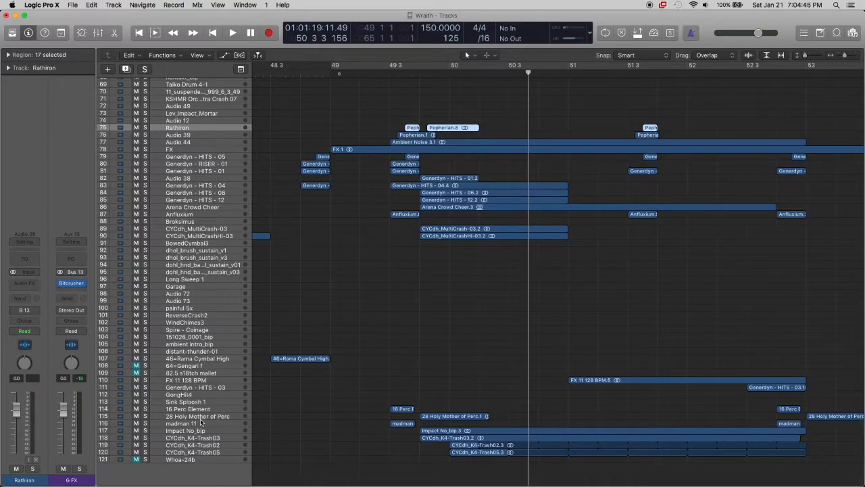
scroll(453, 256, up, 5)
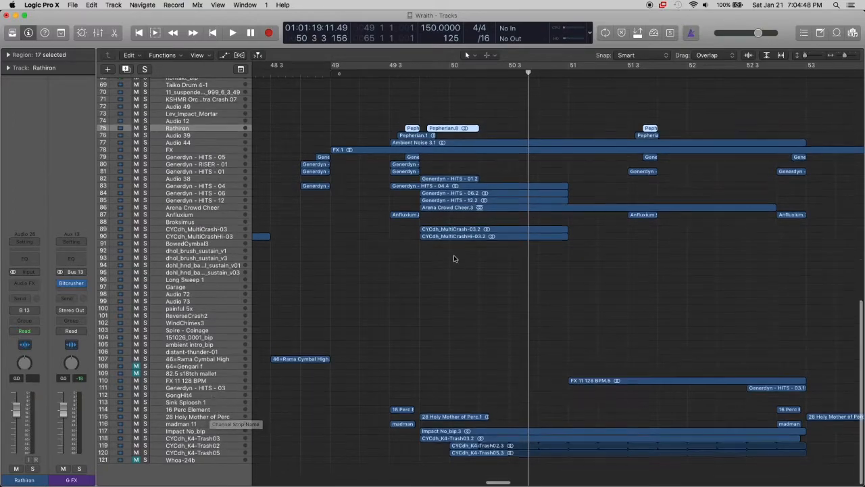
scroll(453, 256, up, 1)
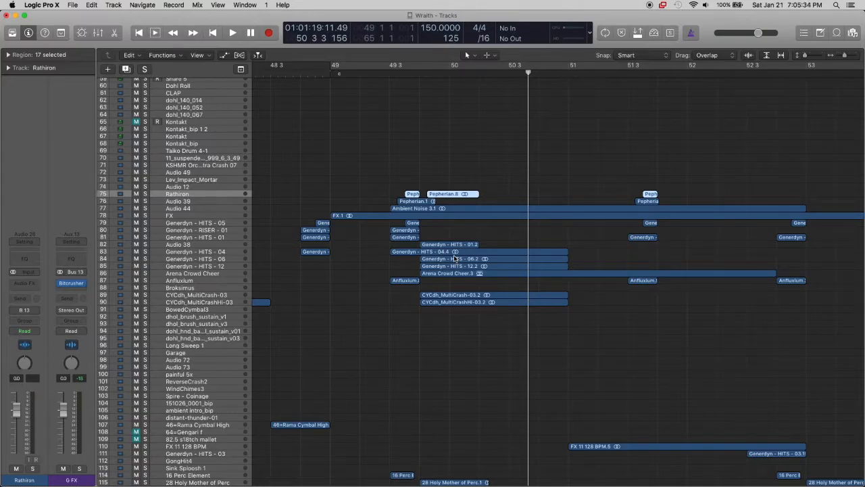
Select the Generdyn - RISER - 01 track, enlarge the tracks and place the playhead at 48 4, where its riser region starts
click(194, 231)
scroll(302, 243, up, 3)
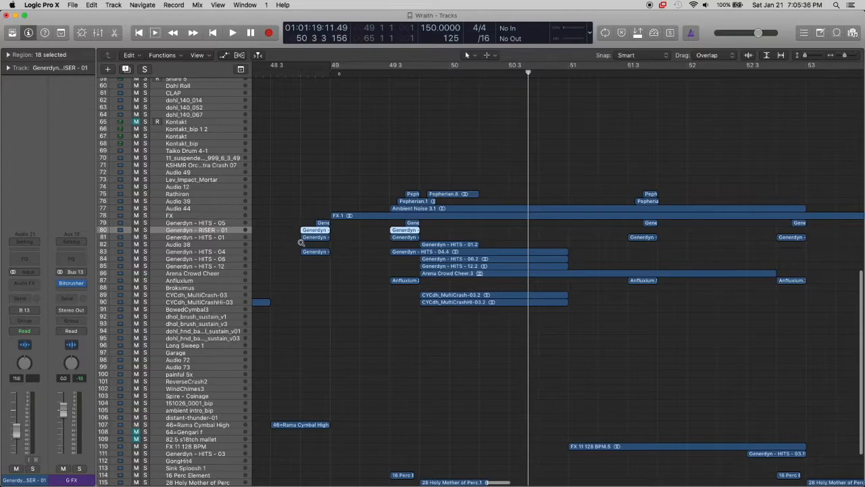
scroll(302, 242, up, 1)
click(336, 170)
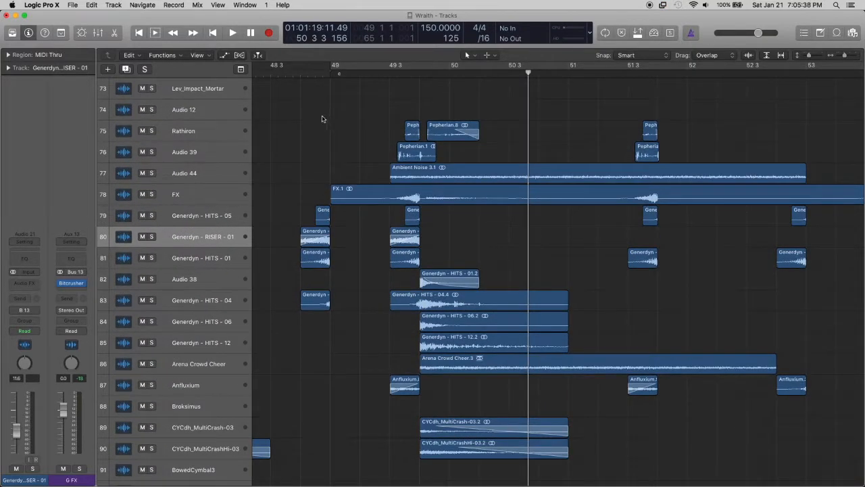
click(301, 72)
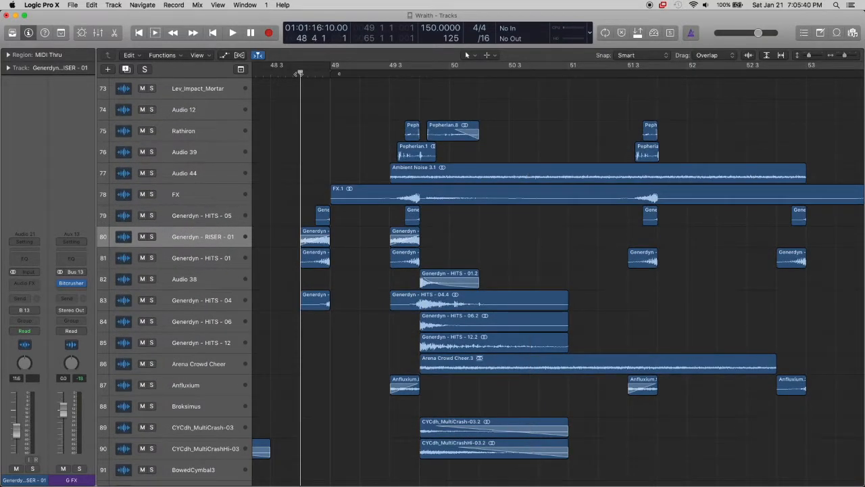
Select the 16 Perc Element track (114) and enlarge the percussion tracks around bar 49 3
scroll(352, 92, down, 1)
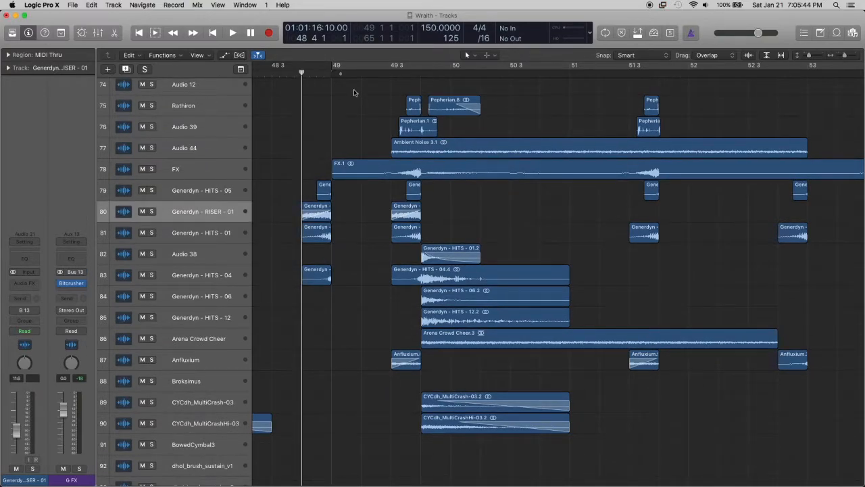
scroll(368, 101, down, 2)
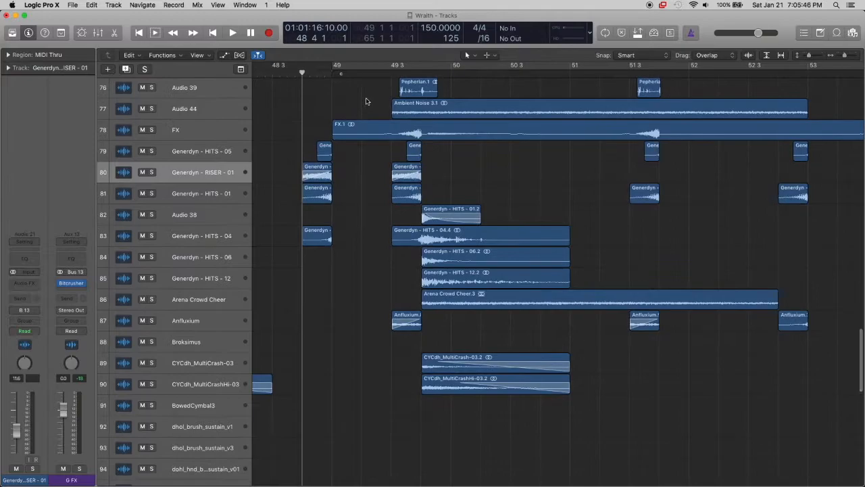
scroll(404, 119, down, 10)
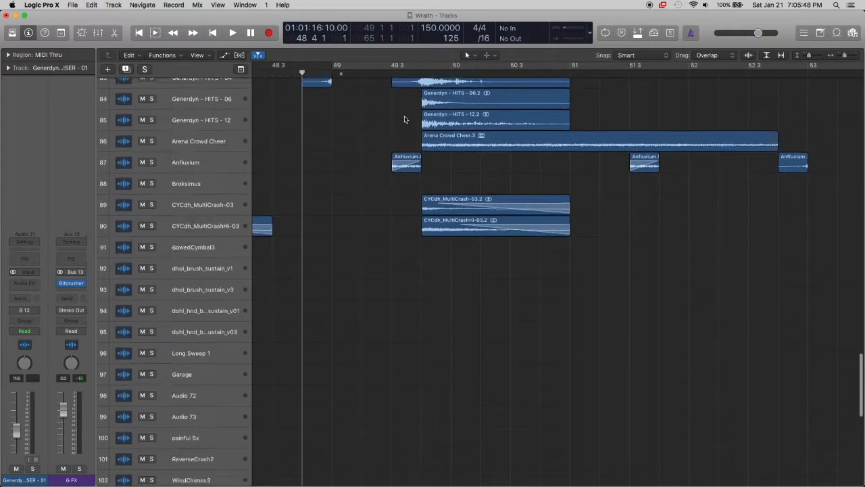
scroll(406, 120, down, 5)
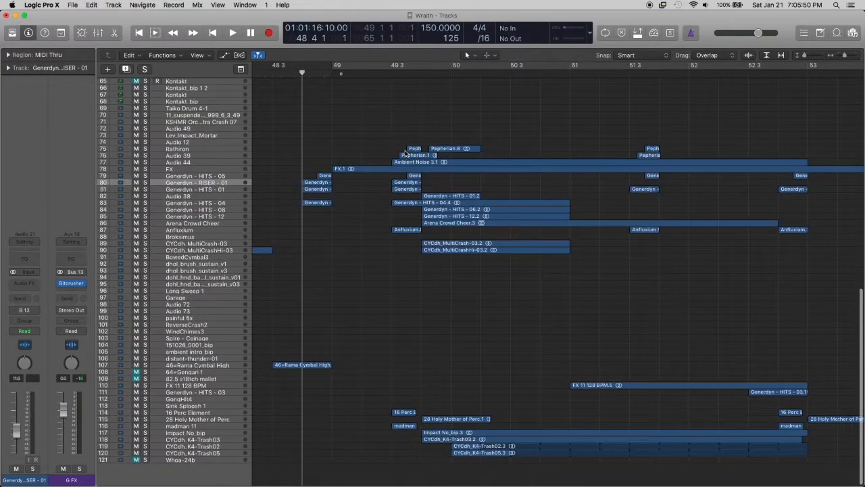
click(211, 412)
key(z)
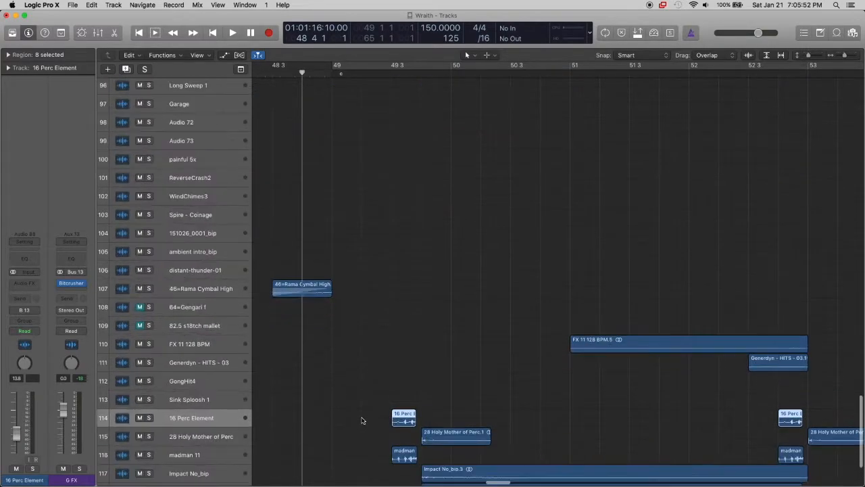
scroll(362, 421, left, 5)
key(super+Right)
key(super+Right)
key(super+Right)
key(super+Right)
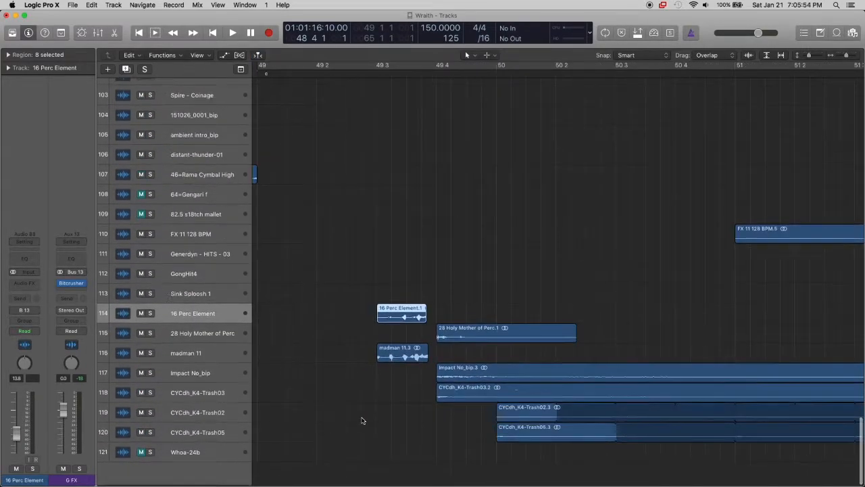
Enlarge tracks 108 to 121, deselect the 16 Perc Element regions and place the playhead at 49 3, where they start
key(super+Down)
key(super+Down)
key(super+Down)
key(super+Down)
key(super+Left)
key(super+Left)
key(super+Left)
scroll(362, 420, down, 3)
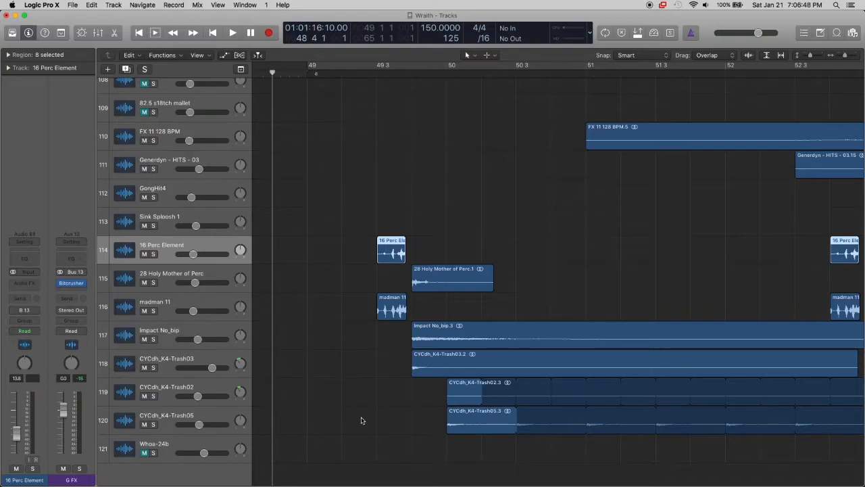
click(404, 191)
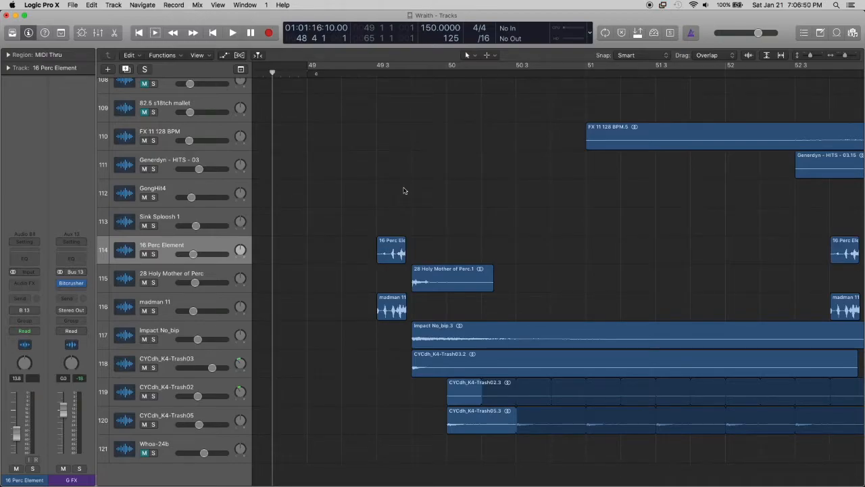
click(379, 72)
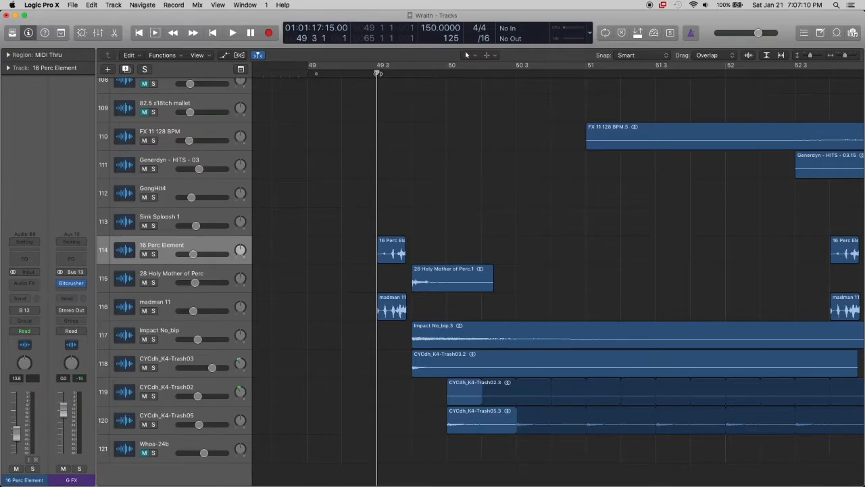
Examine how the effects, hits, crash and percussion layers on tracks 75 to 121 repeat between bars 49 and 61
scroll(378, 73, up, 2)
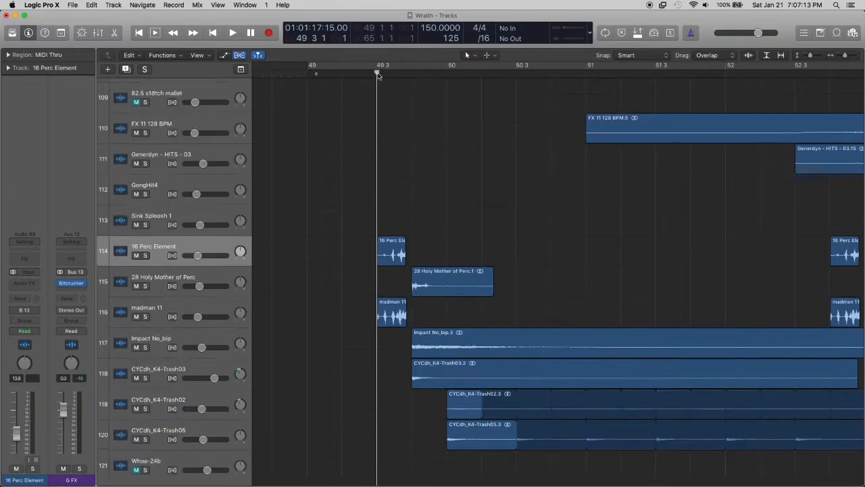
scroll(403, 89, down, 3)
scroll(421, 100, down, 3)
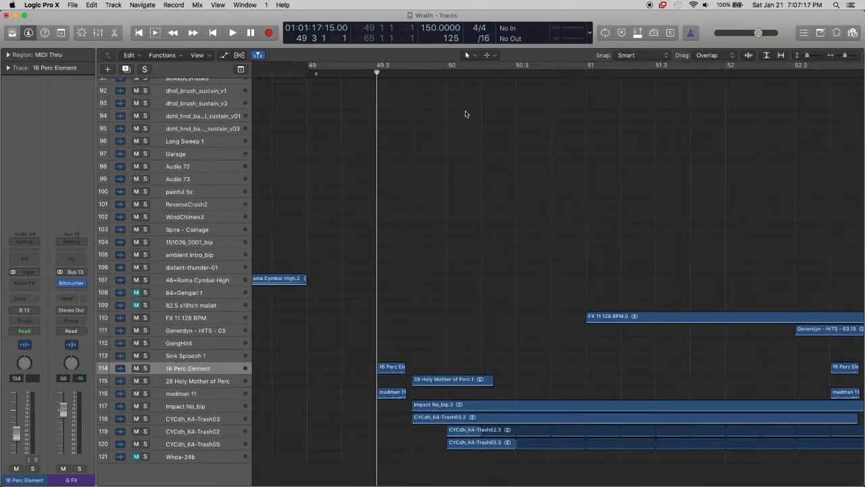
scroll(465, 114, left, 3)
scroll(465, 115, down, 3)
scroll(465, 114, right, 1)
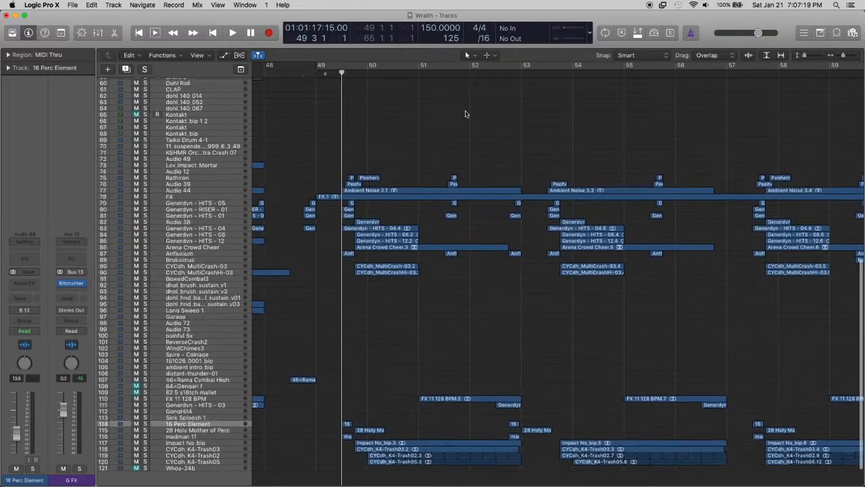
scroll(465, 114, up, 10)
scroll(465, 114, right, 3)
scroll(465, 114, down, 6)
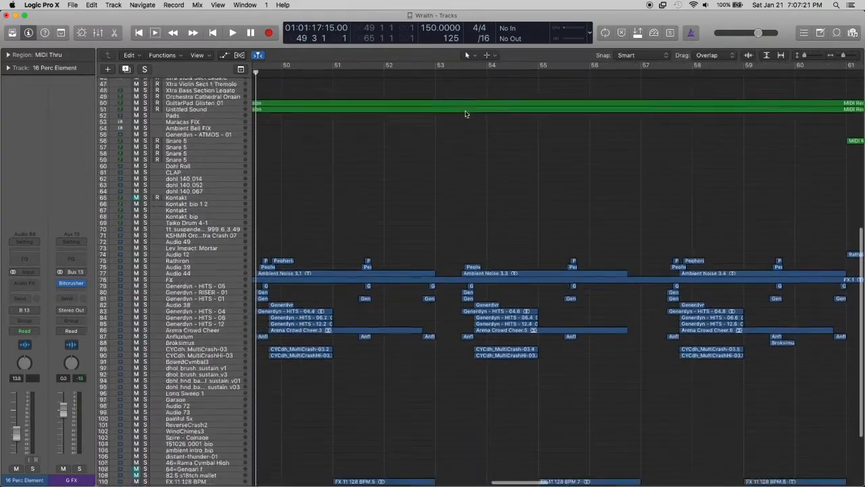
scroll(465, 114, down, 5)
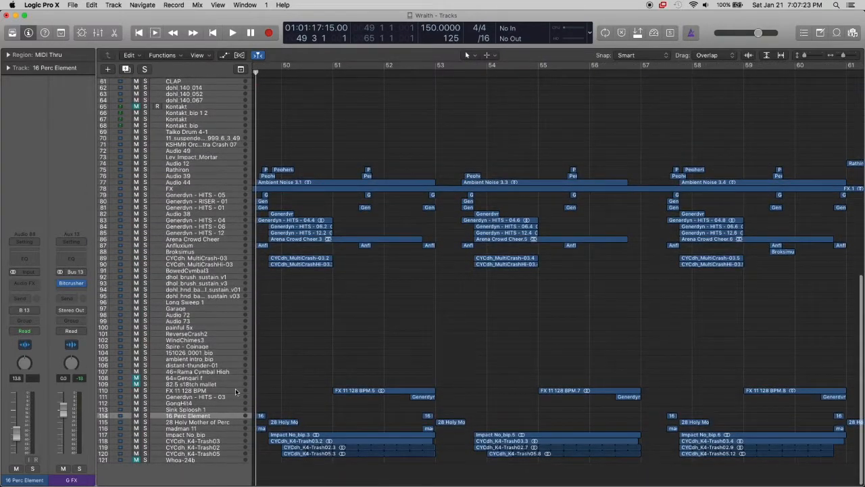
Select the Impact No_bip track (117), enlarge the percussion tracks around it and deselect its regions
scroll(233, 399, left, 3)
click(219, 436)
scroll(380, 425, up, 4)
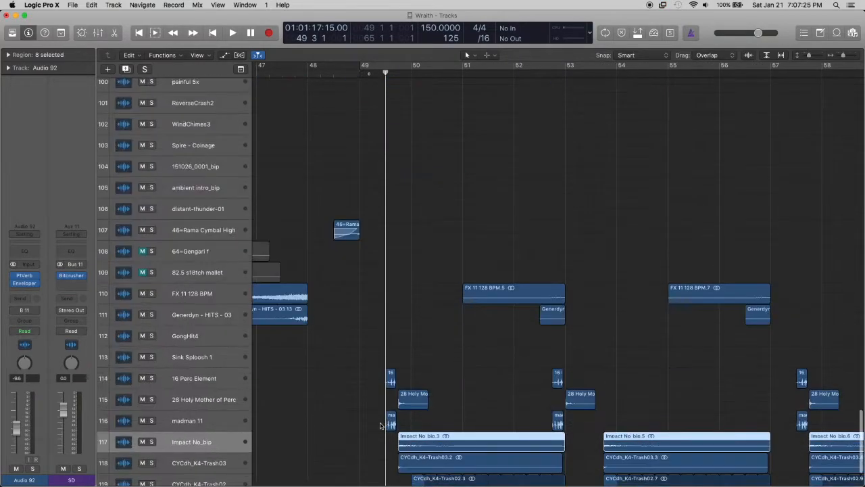
scroll(380, 425, up, 5)
click(372, 388)
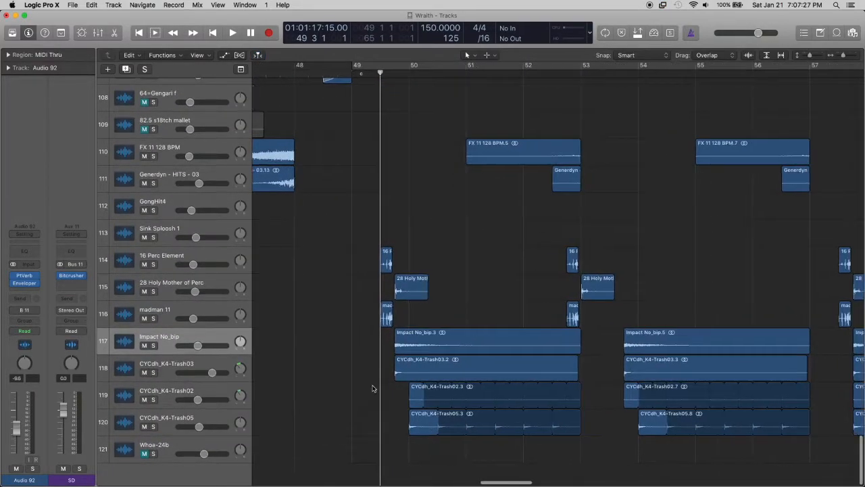
scroll(372, 389, right, 2)
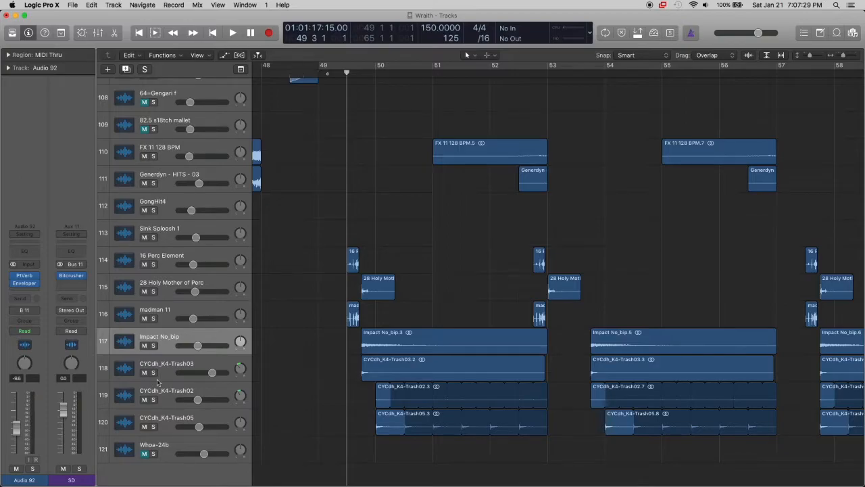
Solo the CYCdh_K4-Trash tracks 118 to 120, play them from 49 3, then stop and clear their solos
drag(153, 372, 153, 426)
click(351, 73)
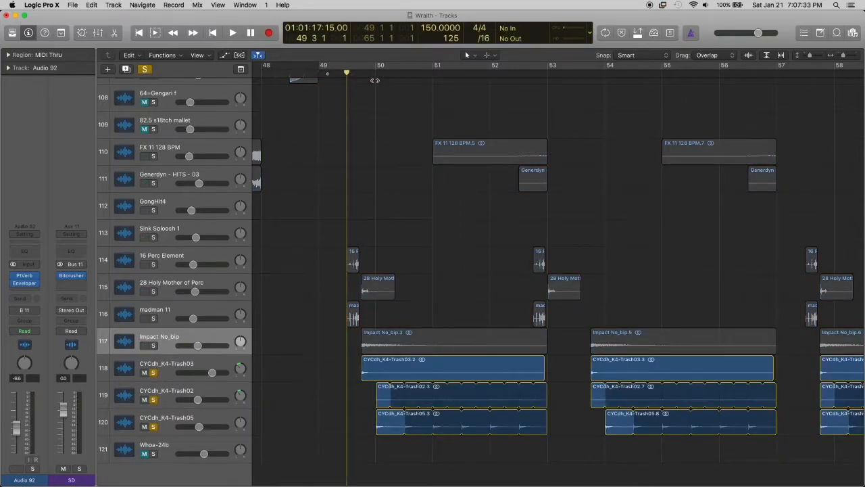
key(space)
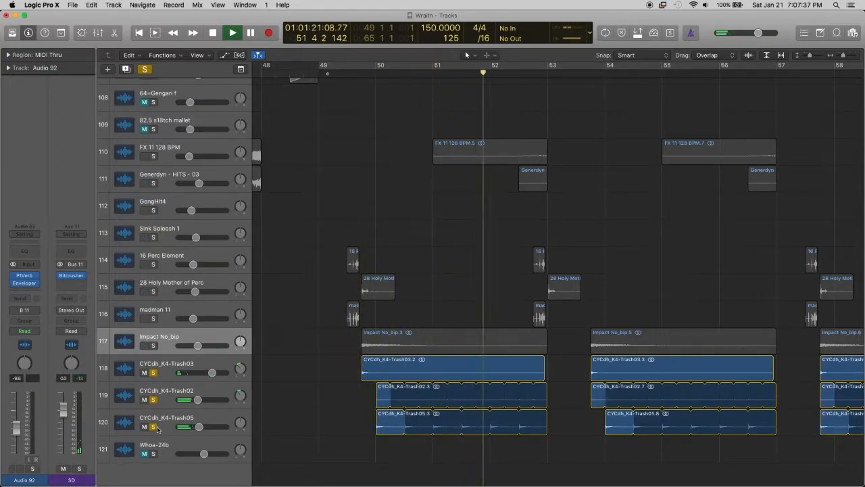
key(space)
drag(156, 428, 156, 373)
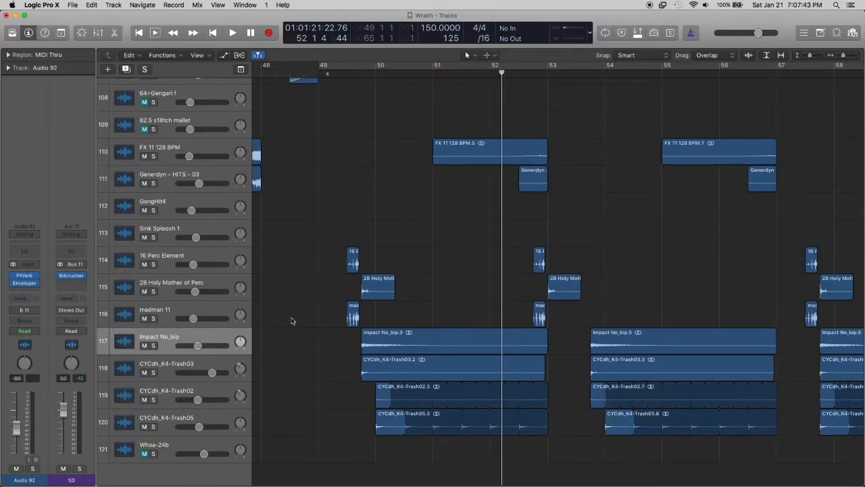
Select the madman 11 track, solo tracks 114 to 116 and place the playhead at 49 2 3
scroll(394, 315, right, 5)
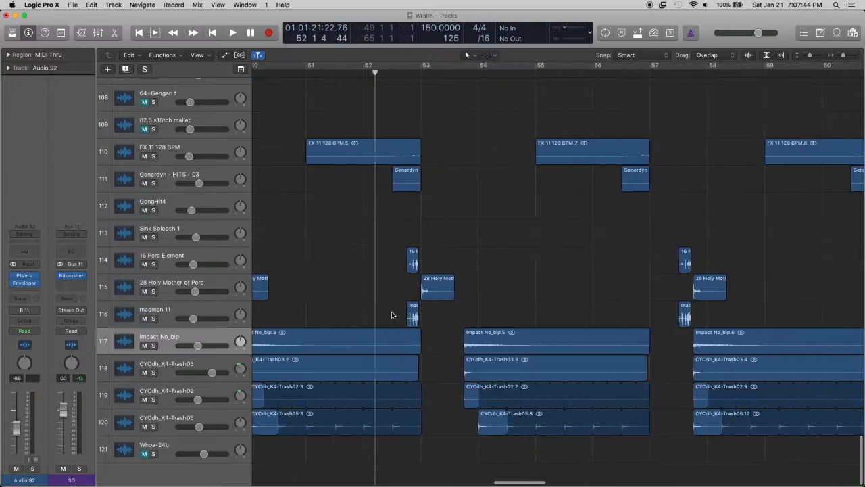
click(195, 308)
scroll(175, 314, left, 5)
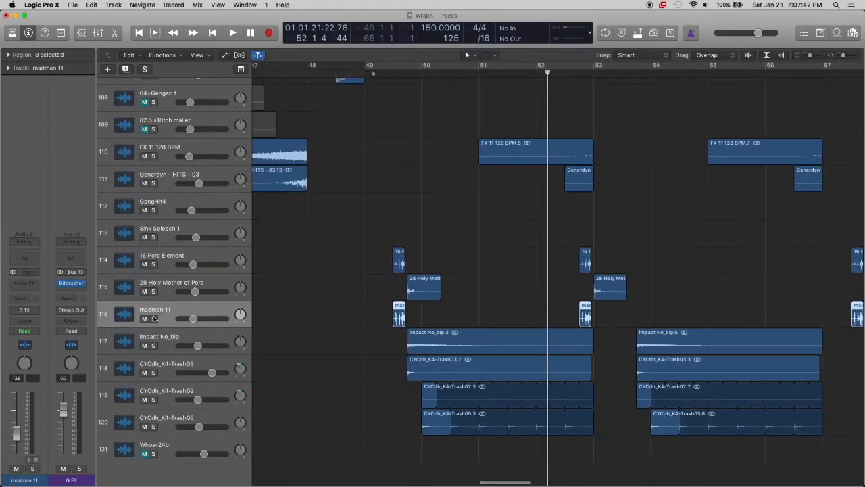
drag(153, 264, 154, 310)
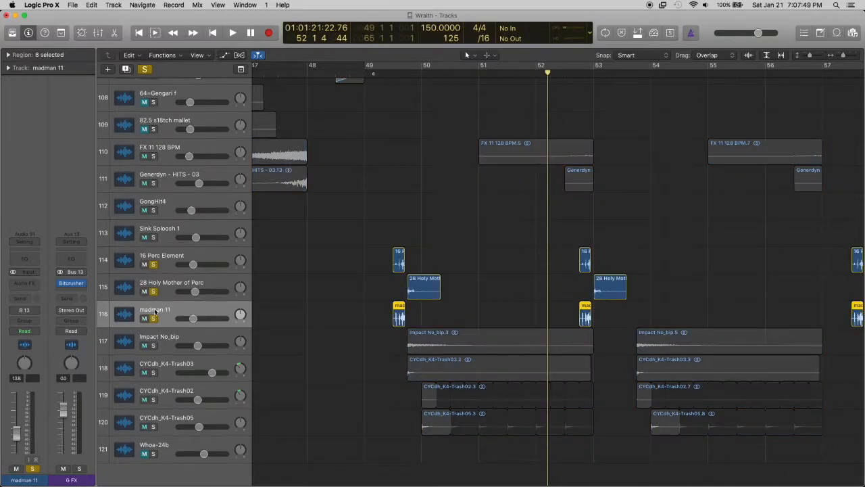
click(386, 73)
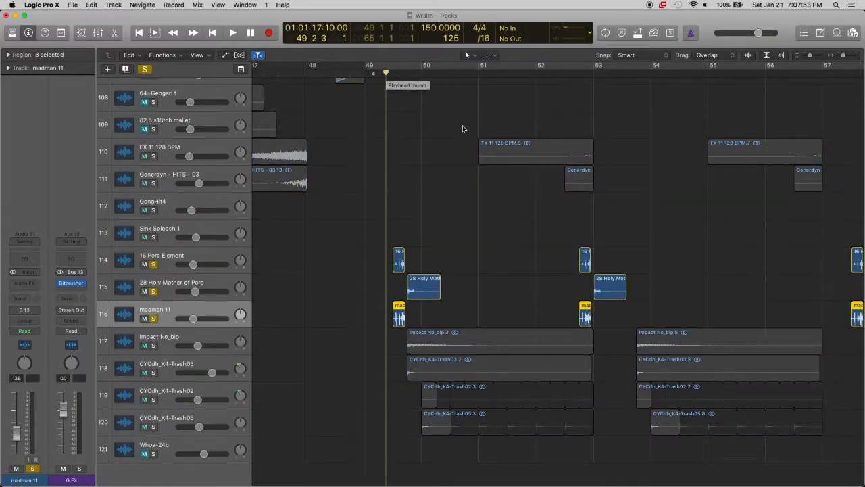
Enlarge the soloed percussion regions around bar 49 3, play them from 49 2 3 and stop playback
key(super+Right)
key(super+Right)
key(super+Down)
key(super+Down)
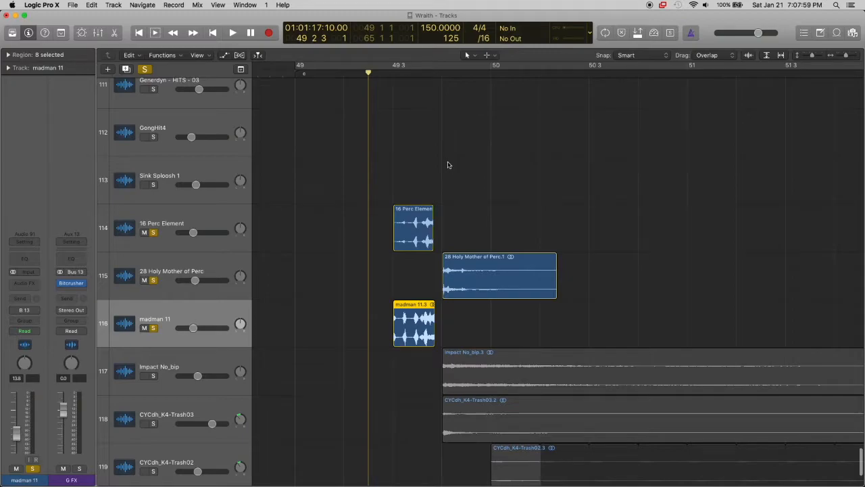
key(space)
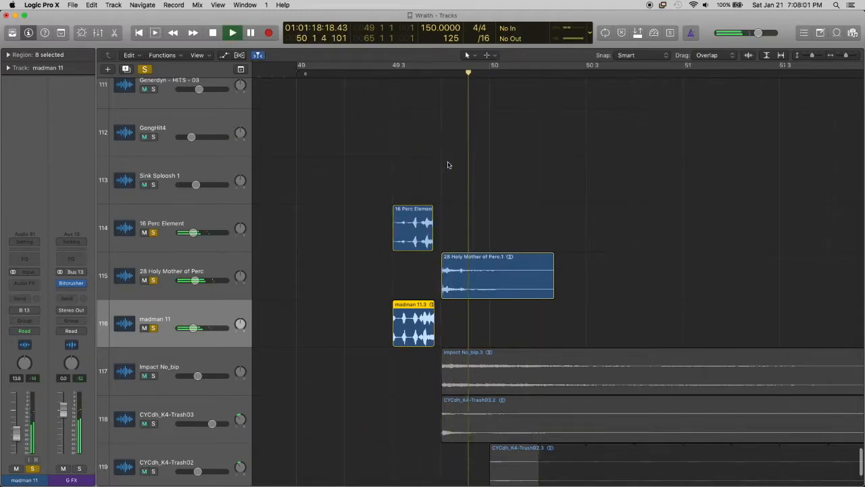
key(super+Left)
key(space)
scroll(475, 125, right, 5)
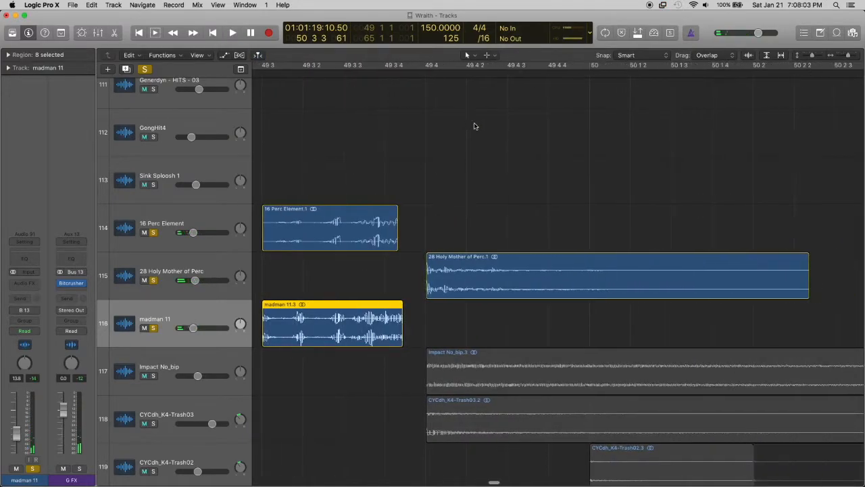
Select the 28 Holy Mother of Perc track, play the soloed percussion from 49 4, then stop and clear the solos
click(201, 269)
click(424, 165)
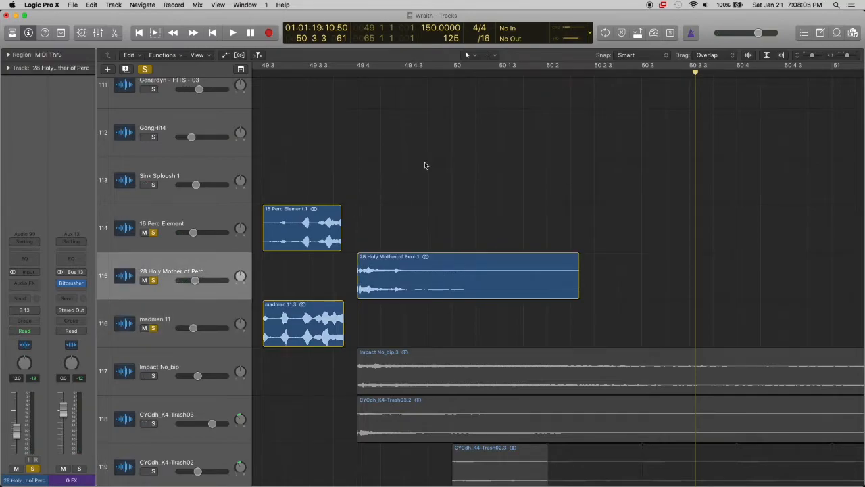
click(355, 76)
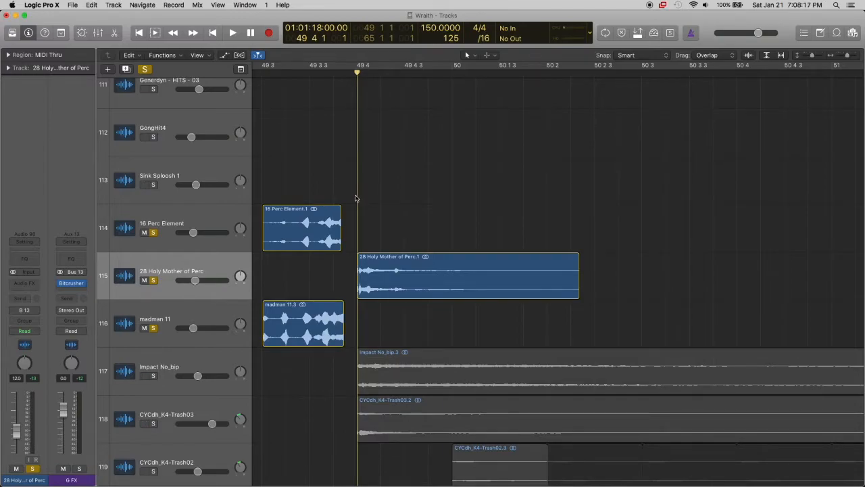
key(space)
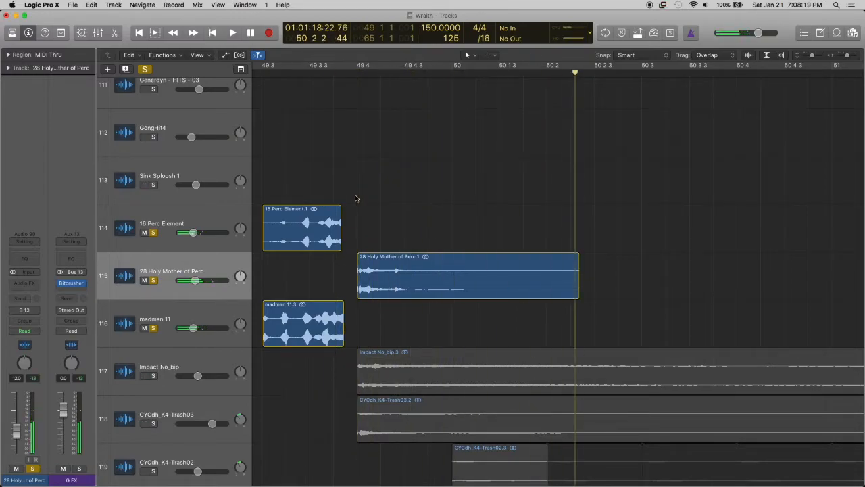
click(153, 233)
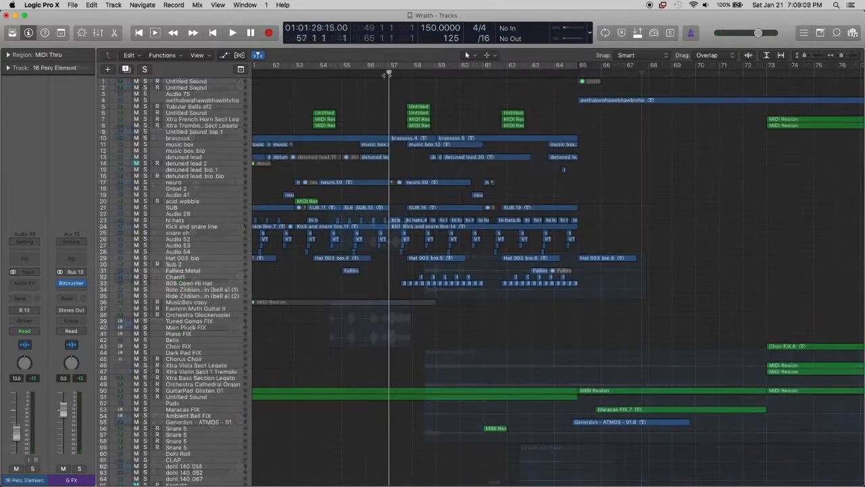
Play the full arrangement from bar 57, select the 808 Open Hi Hat track and deselect its regions during playback
key(super+Right)
key(super+Right)
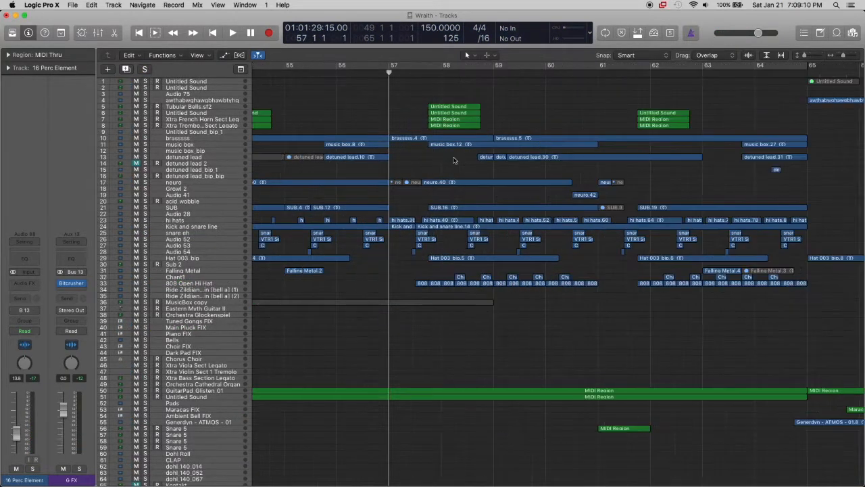
scroll(454, 161, down, 12)
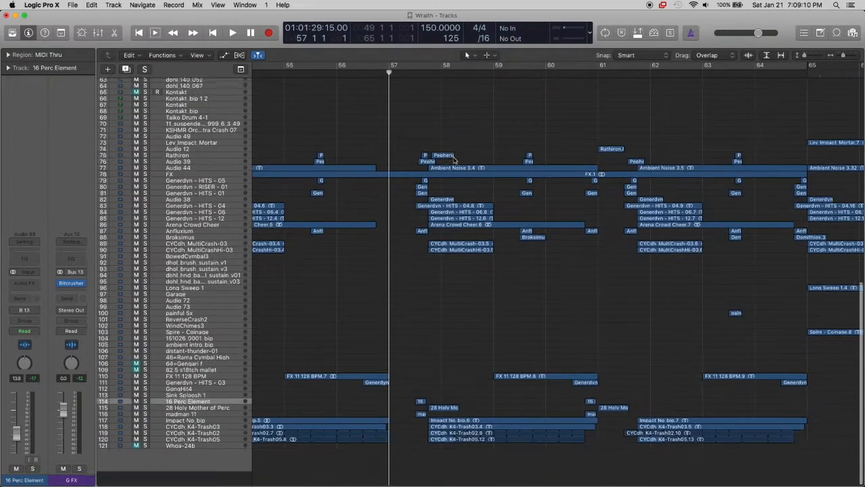
key(super+Left)
key(super+Left)
scroll(454, 160, up, 10)
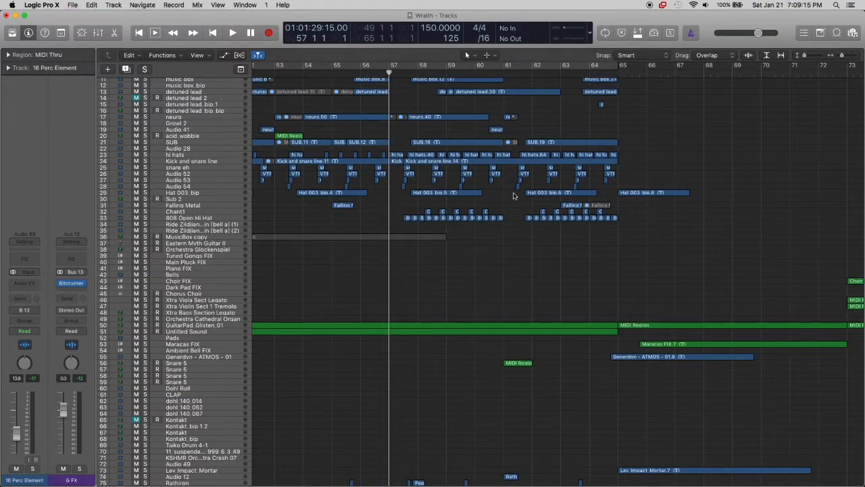
key(space)
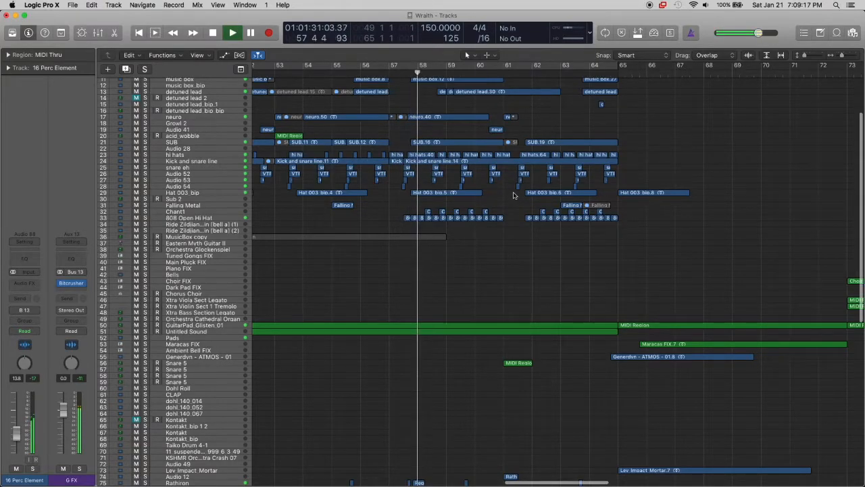
key(super+Down)
key(super+Down)
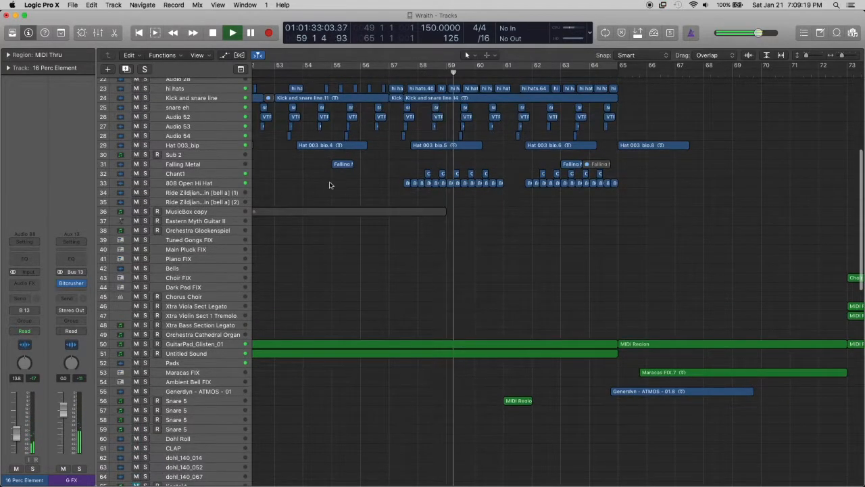
click(207, 184)
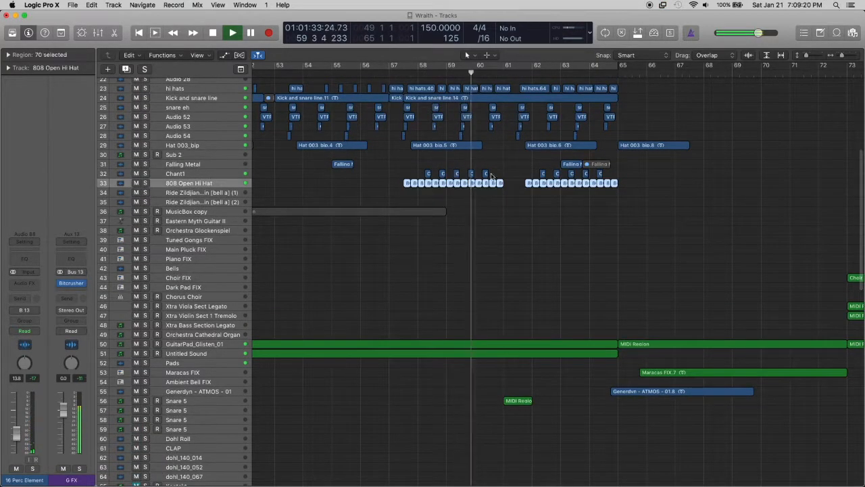
click(529, 157)
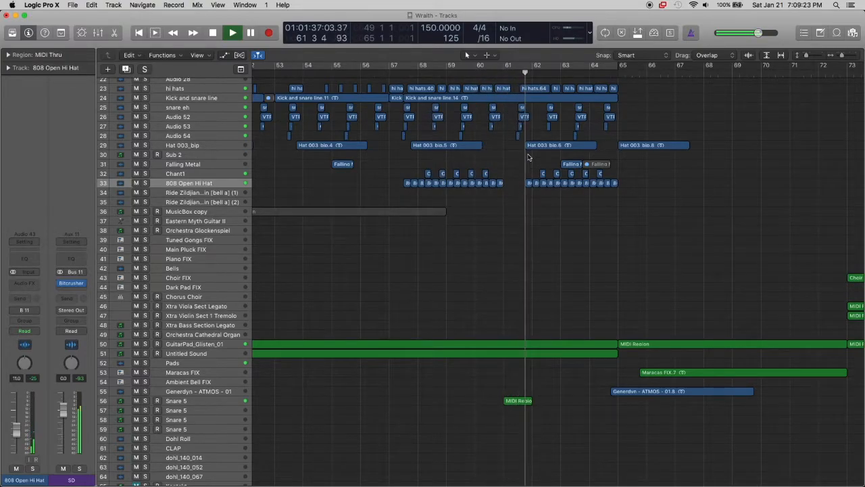
Solo the Snare 5 track 56, play it from bar 61, then stop and clear its solo
click(208, 404)
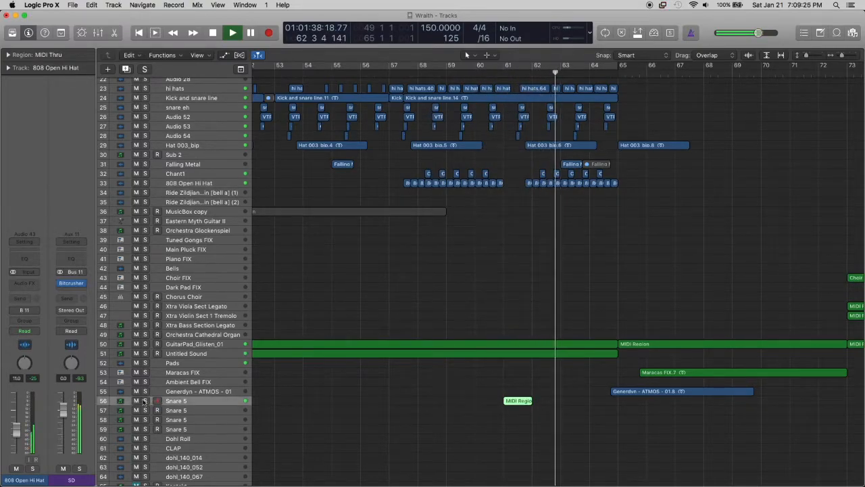
key(s)
click(504, 74)
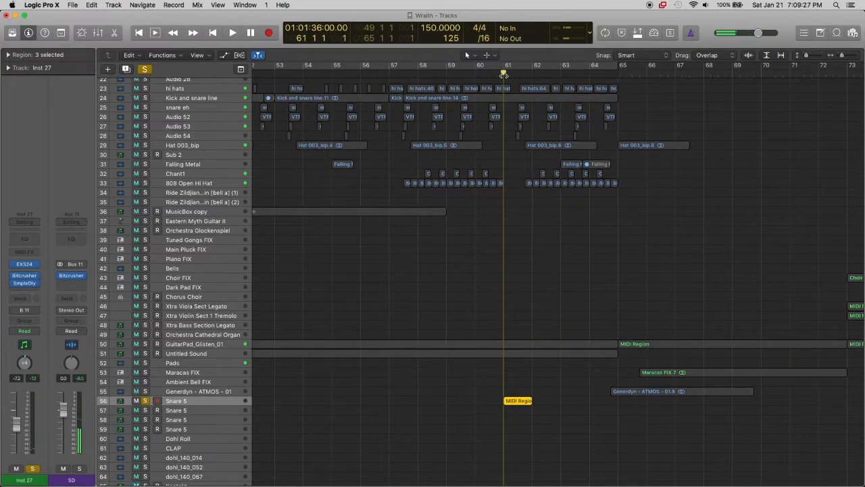
key(space)
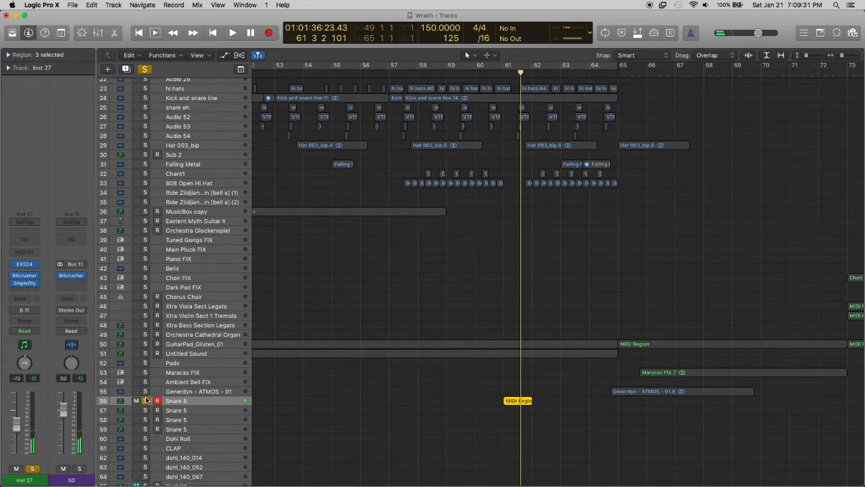
click(146, 401)
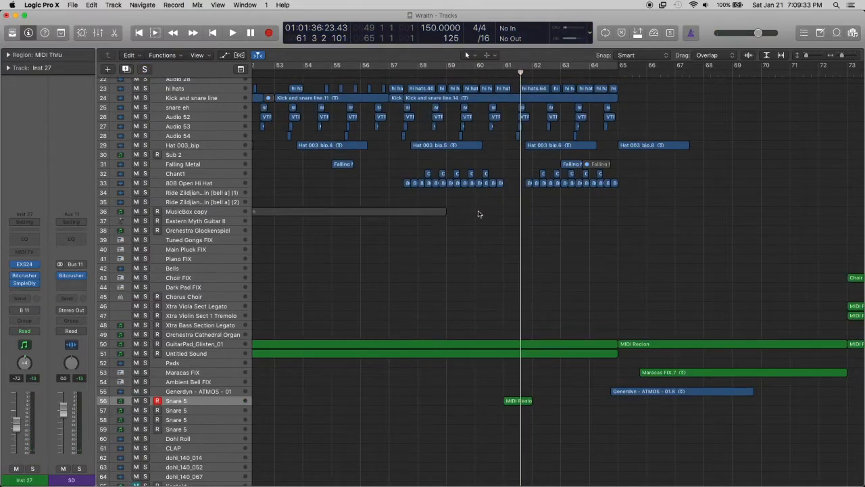
Select the Chant1 track and examine how the upper tracks are arranged between bars 49 and 65
scroll(479, 214, left, 3)
scroll(478, 214, up, 3)
key(super+Up)
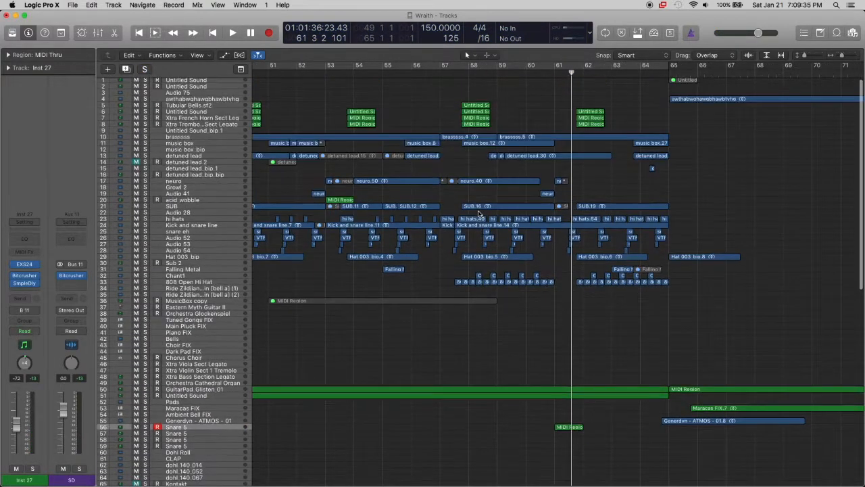
click(223, 277)
key(super+Down)
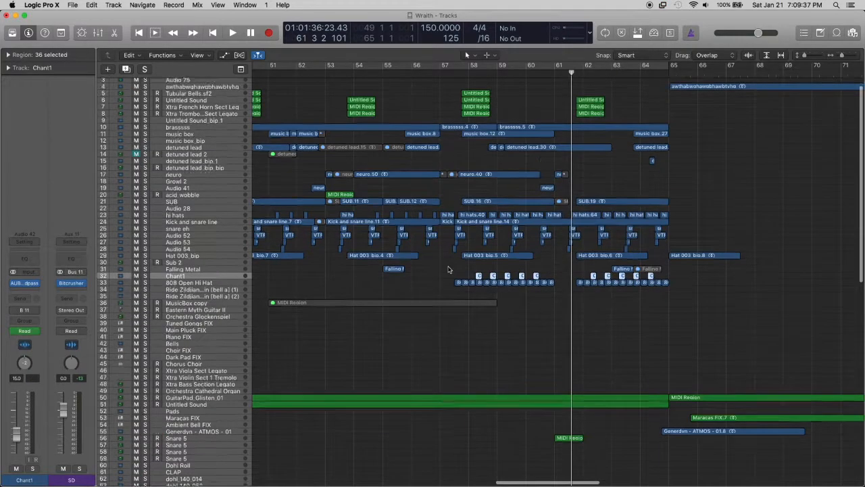
scroll(447, 269, left, 3)
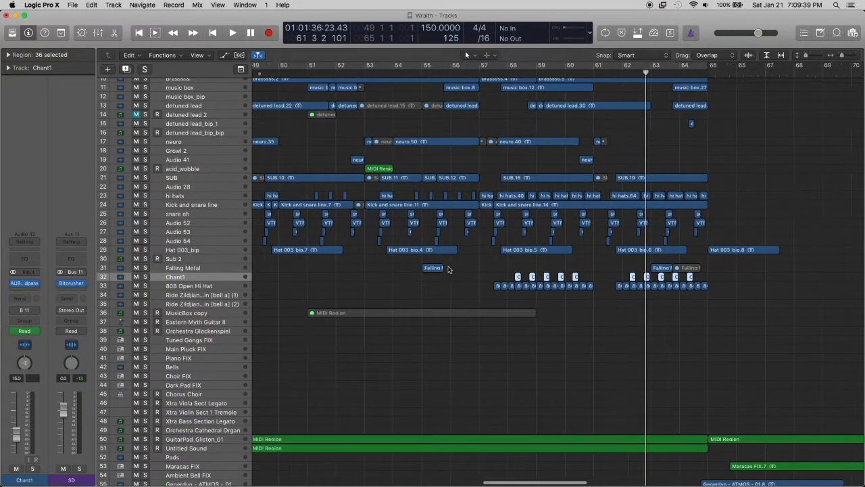
scroll(466, 237, up, 5)
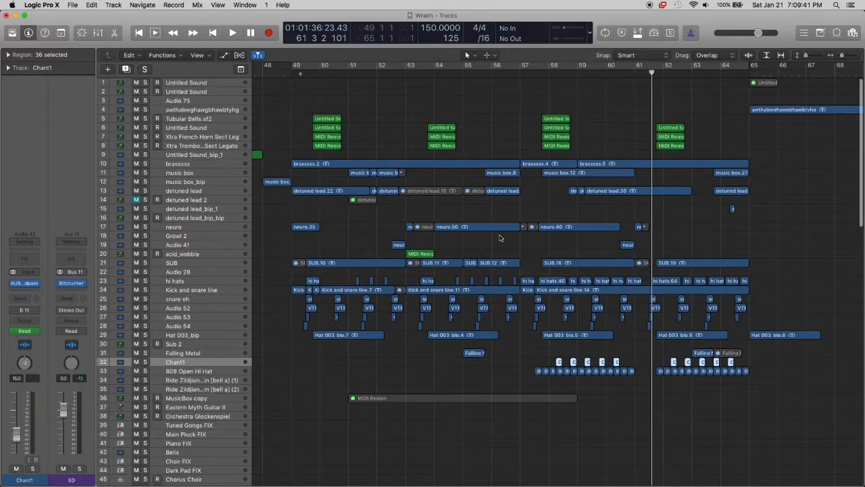
scroll(500, 238, right, 5)
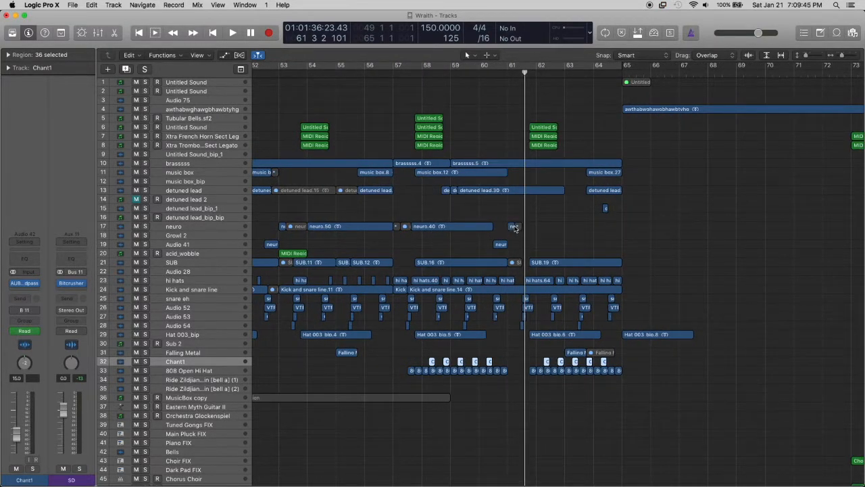
scroll(515, 227, down, 3)
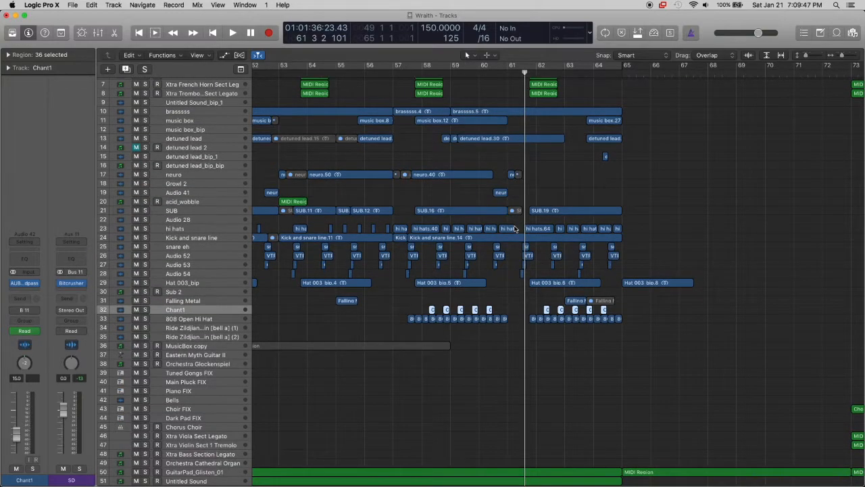
Place the playhead at bar 57, select the 808 Open Hi Hat track and enlarge its regions
click(394, 65)
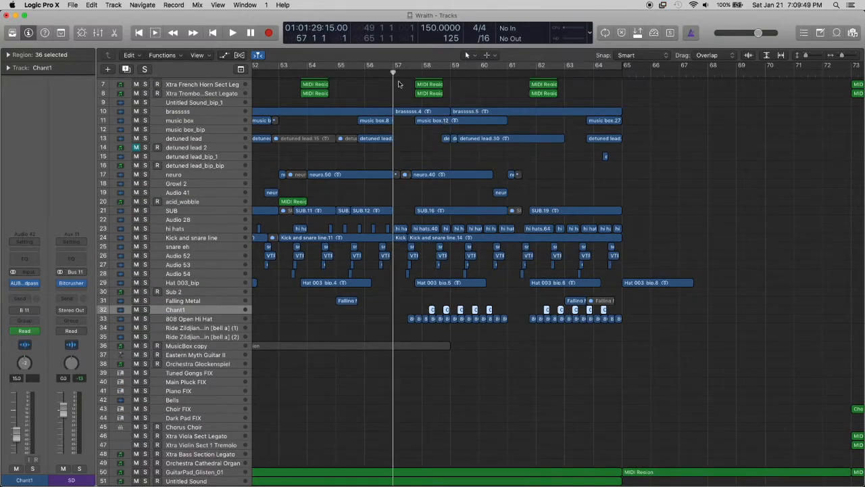
click(204, 320)
key(super+Down)
key(super+Down)
key(super+Down)
key(super+Down)
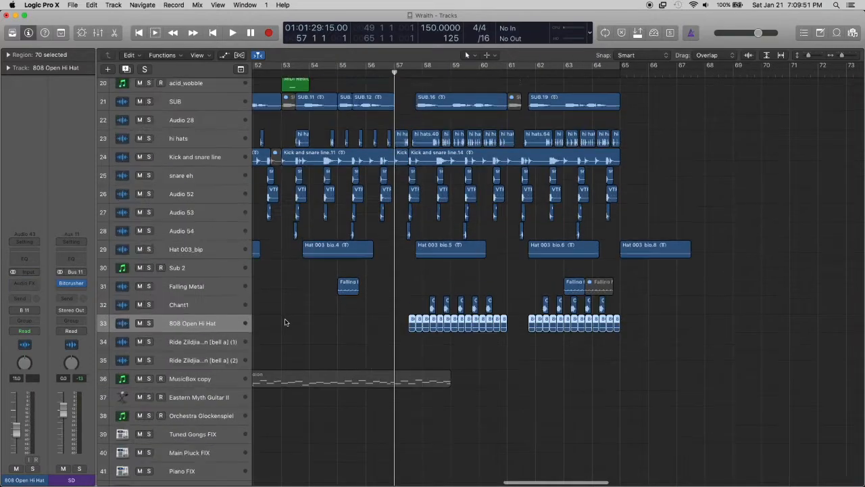
key(super+Right)
key(super+Right)
scroll(318, 321, right, 3)
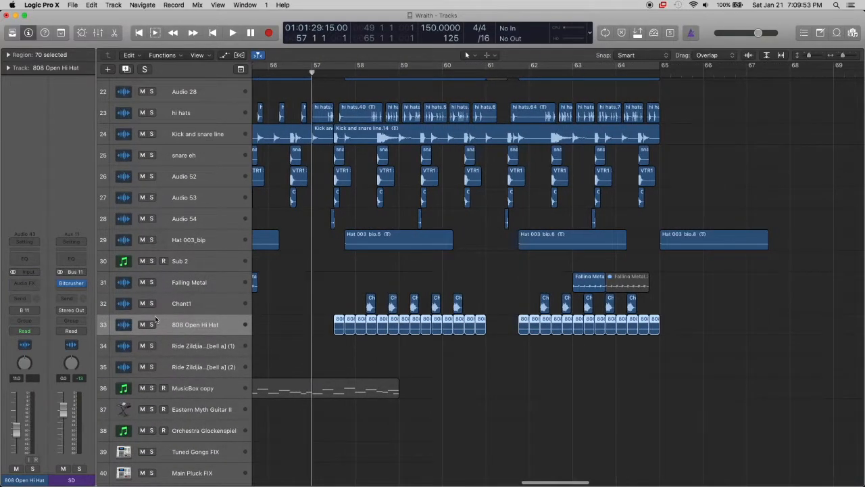
Solo the Chant1 and 808 Open Hi Hat tracks and enlarge their regions between bars 57 and 64
drag(153, 304, 153, 324)
click(396, 281)
key(super+Right)
key(super+Right)
key(super+Down)
key(super+Down)
key(super+Down)
key(super+Down)
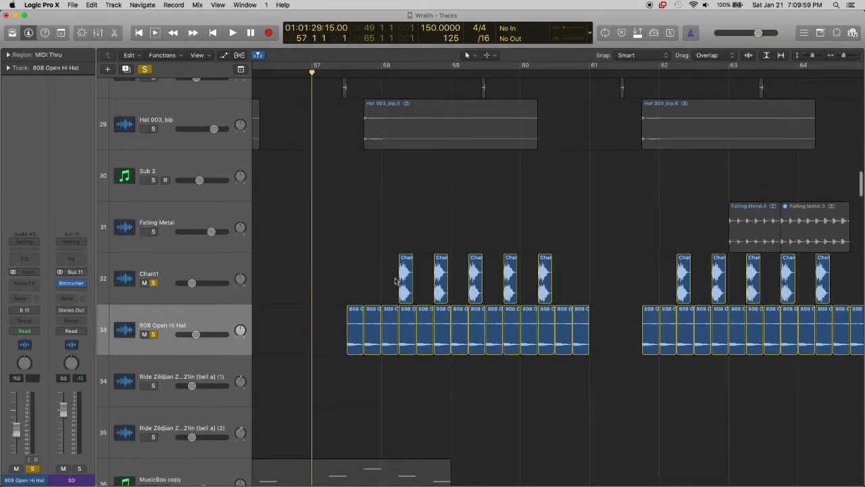
scroll(456, 238, right, 3)
scroll(622, 201, left, 3)
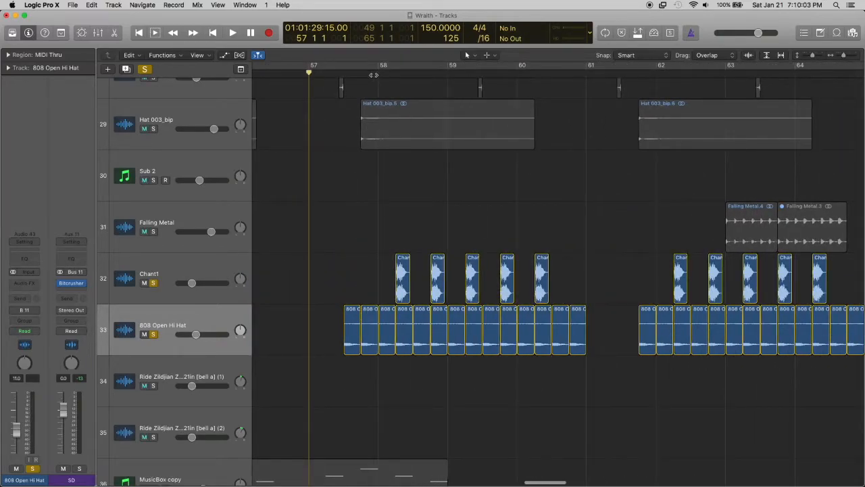
Play the soloed Chant1 and 808 Open Hi Hat tracks from mid-bar 57, then stop and clear both solos
click(349, 75)
key(space)
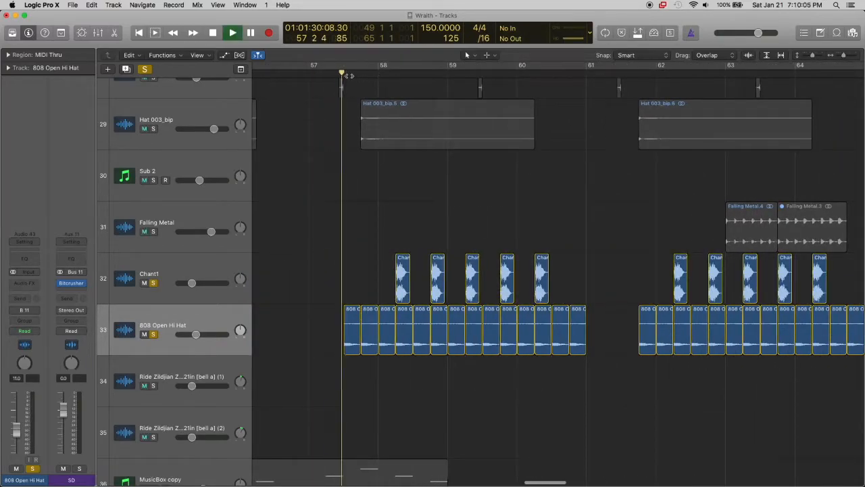
scroll(388, 128, right, 2)
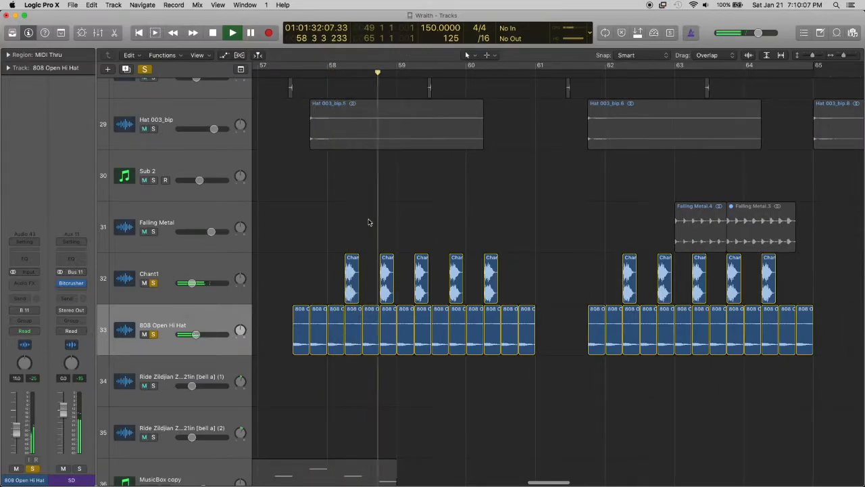
key(space)
click(155, 283)
click(154, 334)
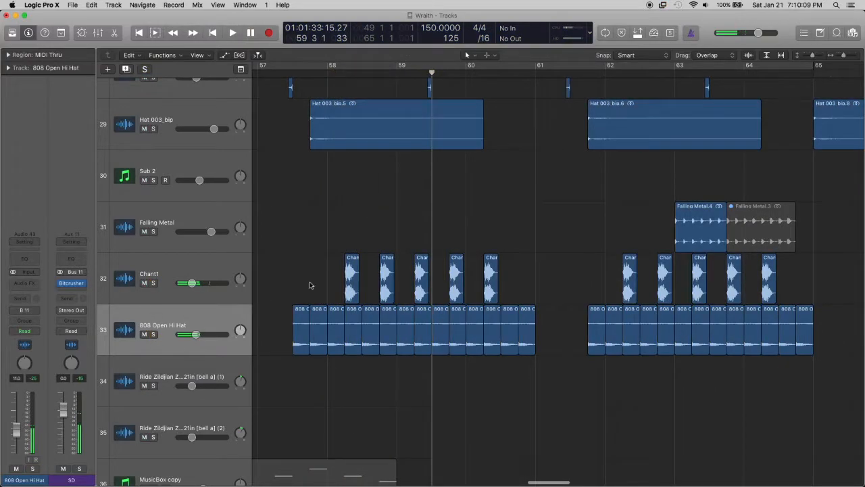
Select the Chant1 track and examine the percussion and effects tracks 61 to 121 across the whole arrangement
scroll(397, 261, right, 2)
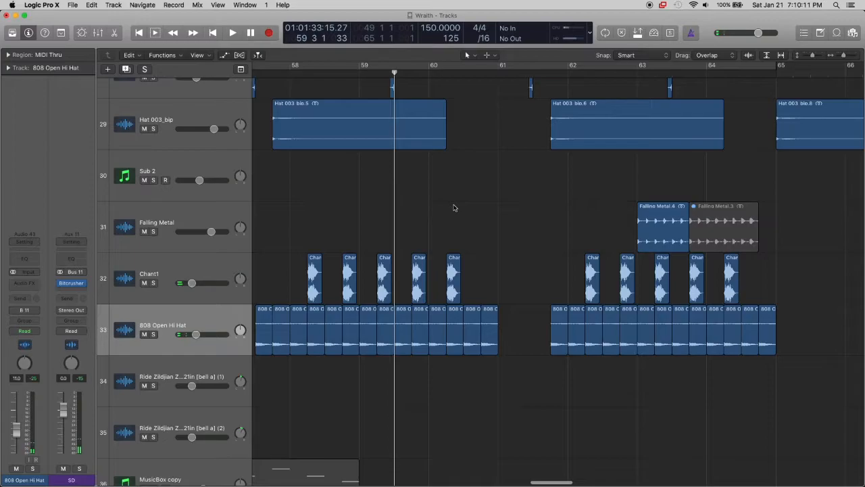
click(203, 255)
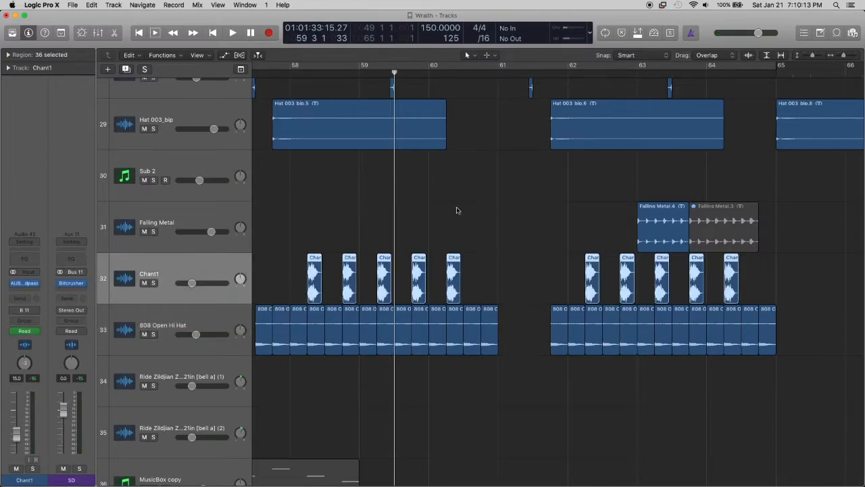
key(super+Up)
key(super+Up)
key(super+Up)
key(super+Up)
key(super+Up)
key(super+Up)
key(super+Left)
key(super+Left)
scroll(457, 210, right, 10)
key(super+Left)
key(super+Left)
scroll(456, 211, left, 3)
scroll(456, 211, down, 15)
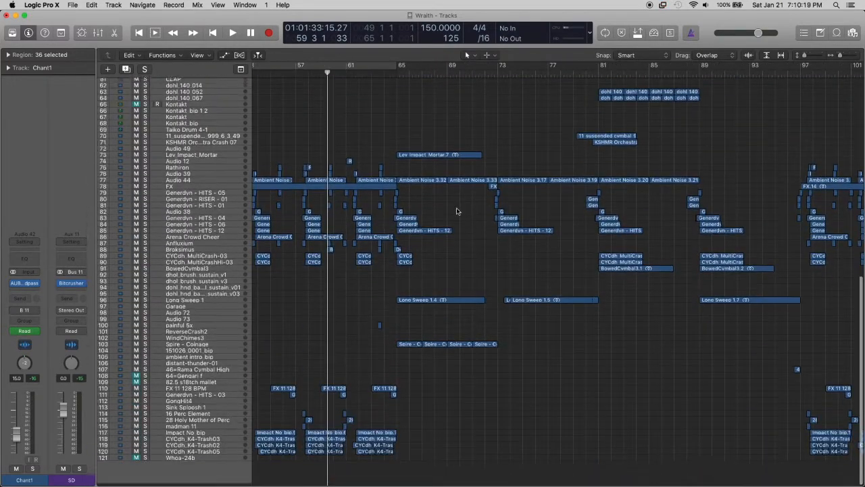
key(super+Left)
key(super+Left)
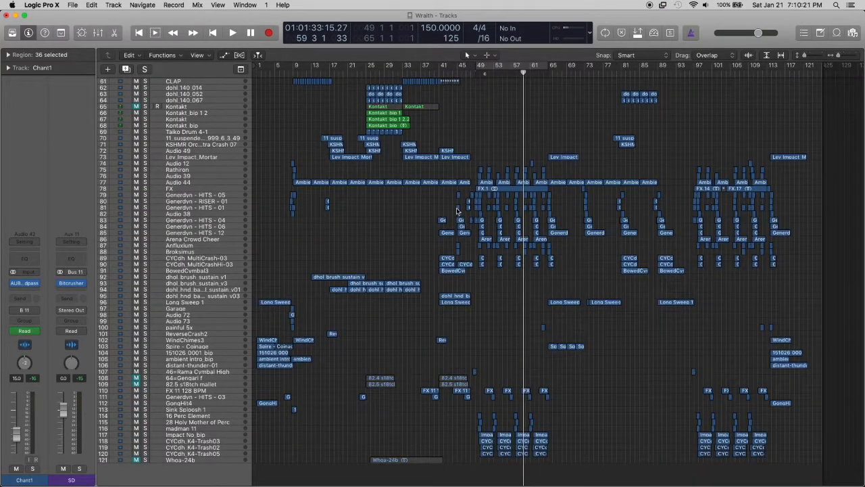
Place the playhead at bar 65 and play the section starting there while examining its active tracks
key(super+Right)
key(super+Right)
key(super+Right)
key(super+Right)
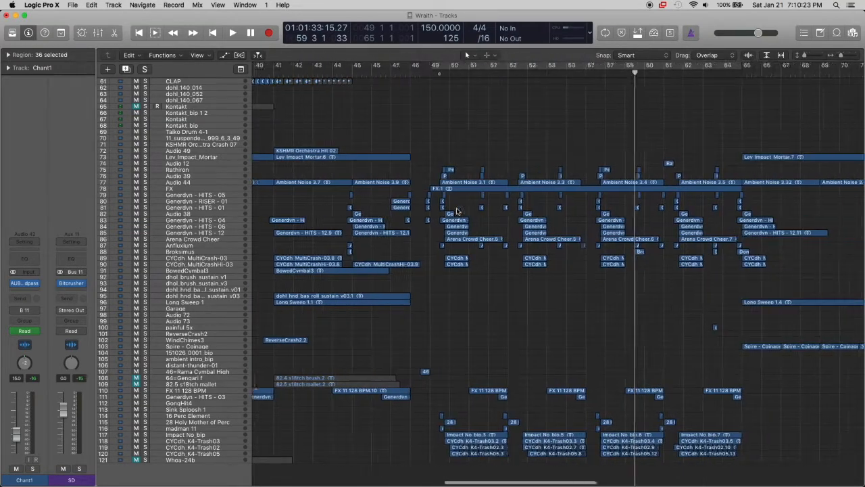
scroll(456, 211, right, 5)
scroll(456, 211, up, 8)
scroll(458, 211, up, 7)
scroll(457, 211, right, 3)
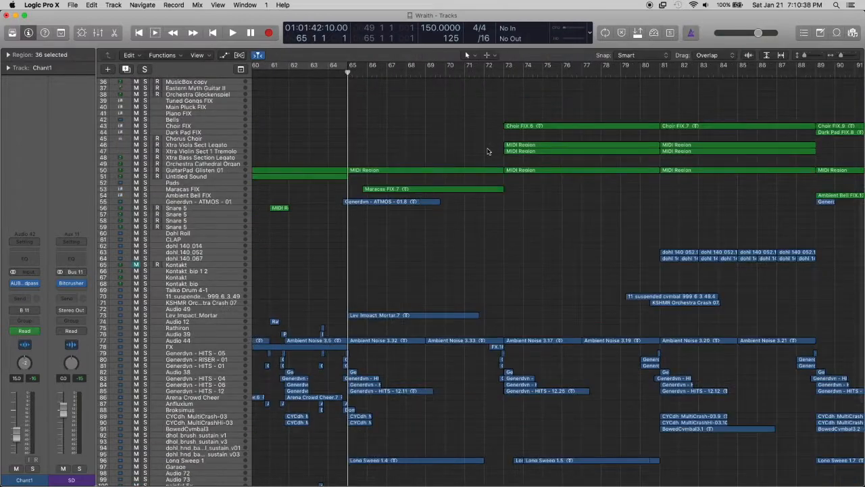
scroll(488, 151, down, 8)
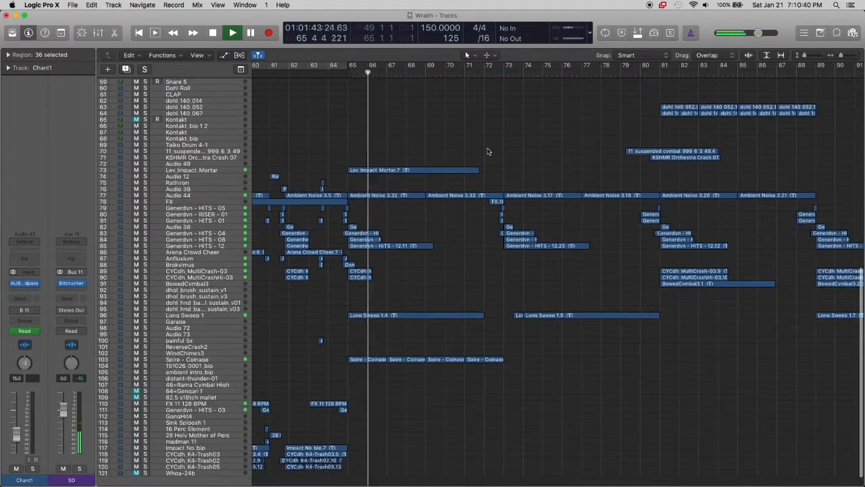
scroll(487, 150, up, 15)
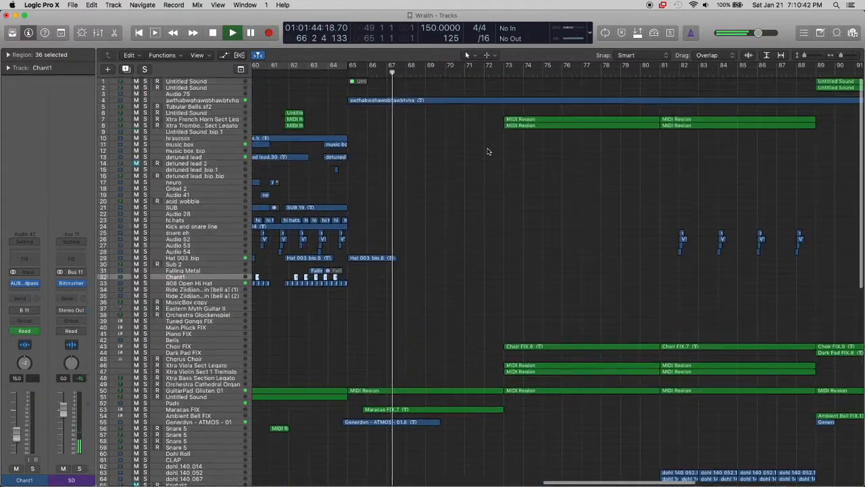
Select the awthabwghawgbhawbtyhg track, deselect its region and examine the tracks entering from bar 73 during playback
click(212, 99)
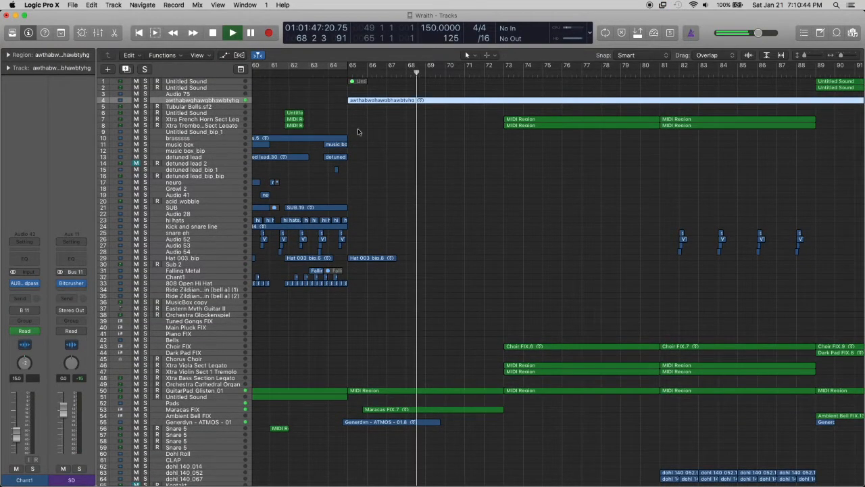
scroll(428, 130, right, 5)
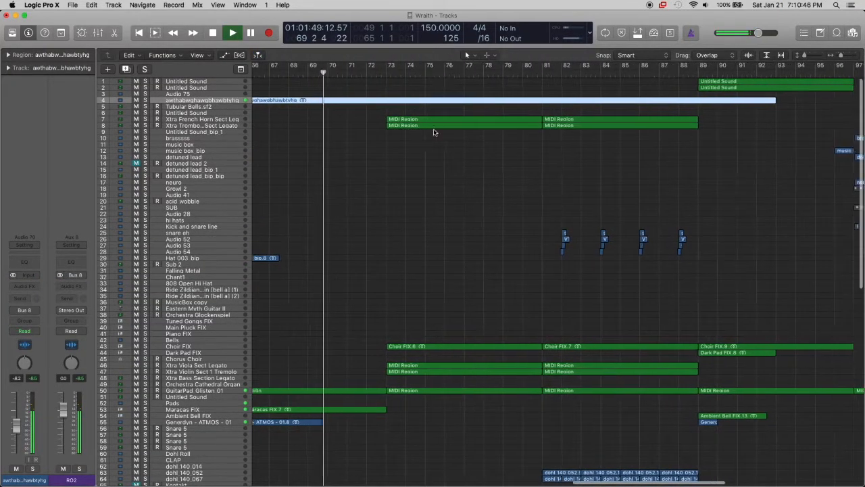
click(453, 141)
scroll(453, 142, down, 1)
scroll(453, 141, right, 2)
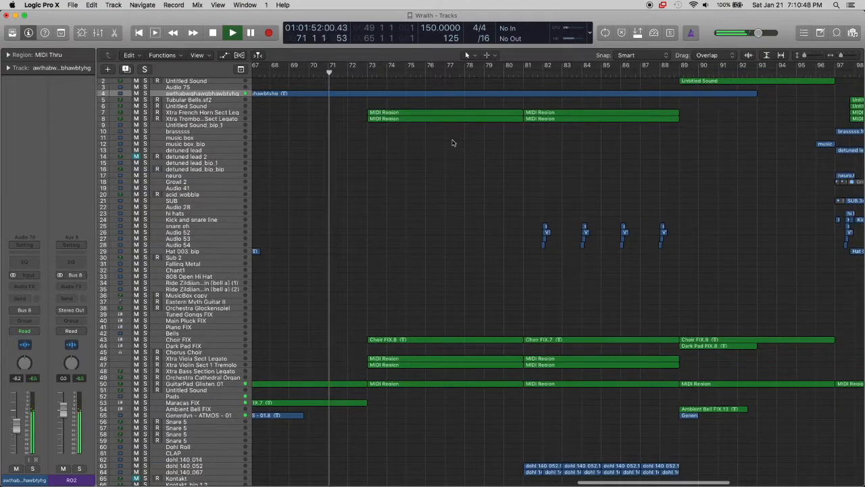
Examine the active tracks from the horns down to the effects while bars 71 to 84 play, and stop playback
scroll(452, 141, down, 8)
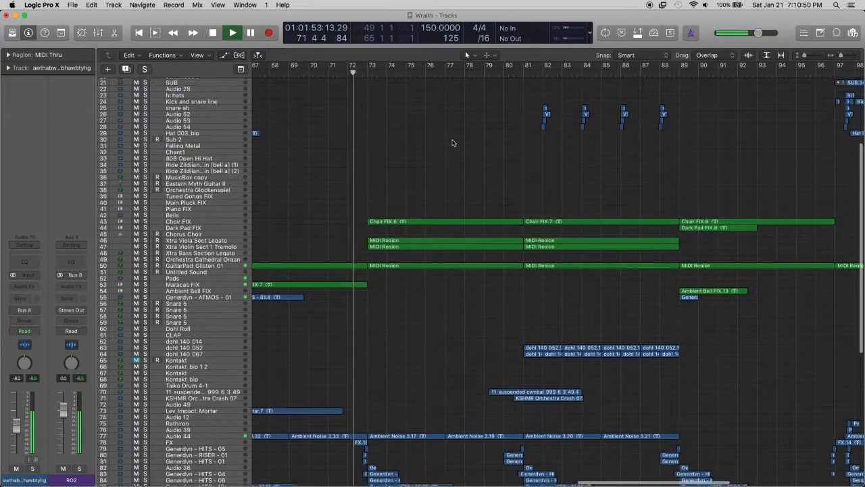
scroll(453, 142, down, 3)
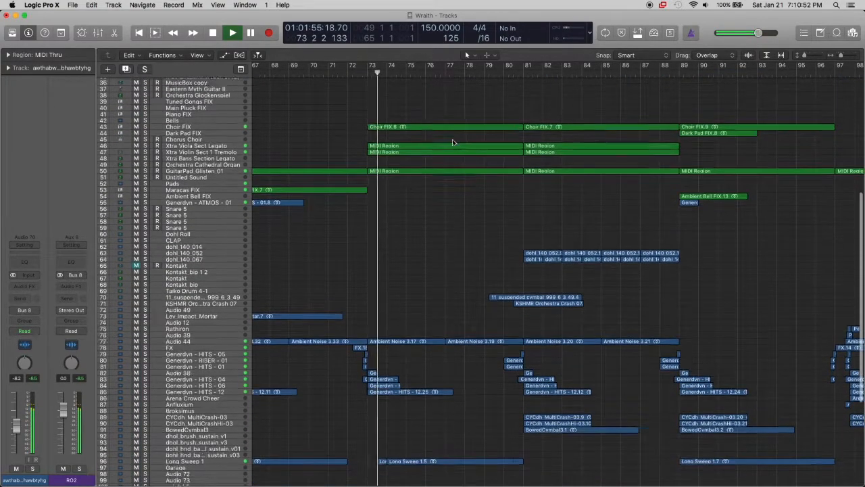
scroll(453, 142, down, 5)
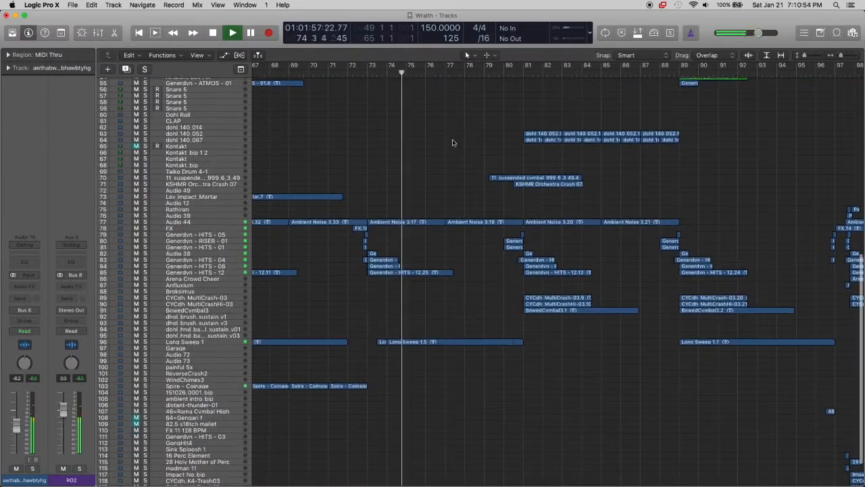
scroll(453, 142, up, 6)
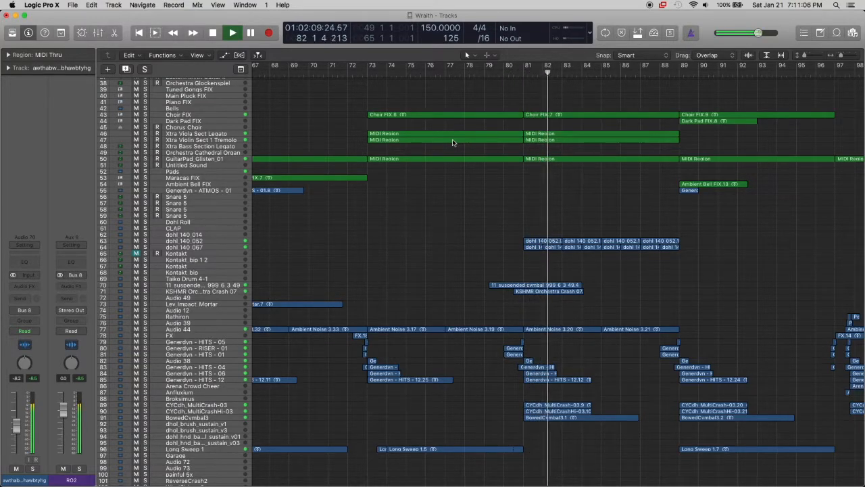
scroll(452, 142, up, 1)
scroll(452, 142, up, 6)
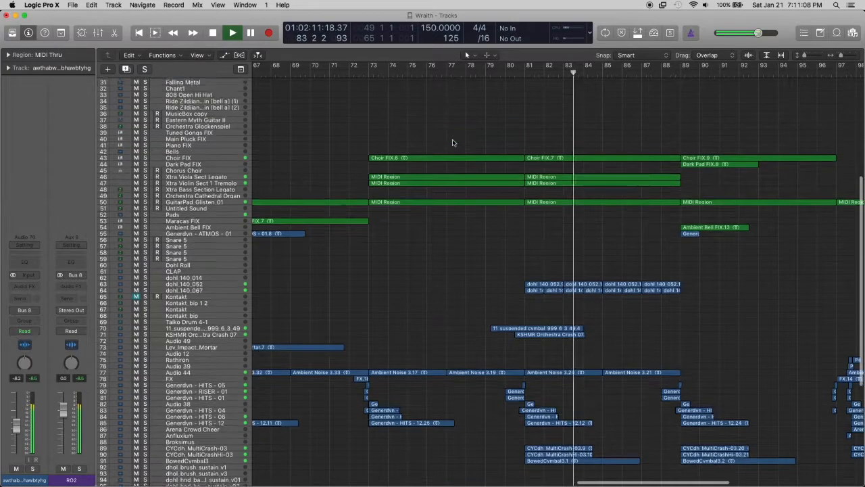
scroll(452, 142, up, 7)
key(space)
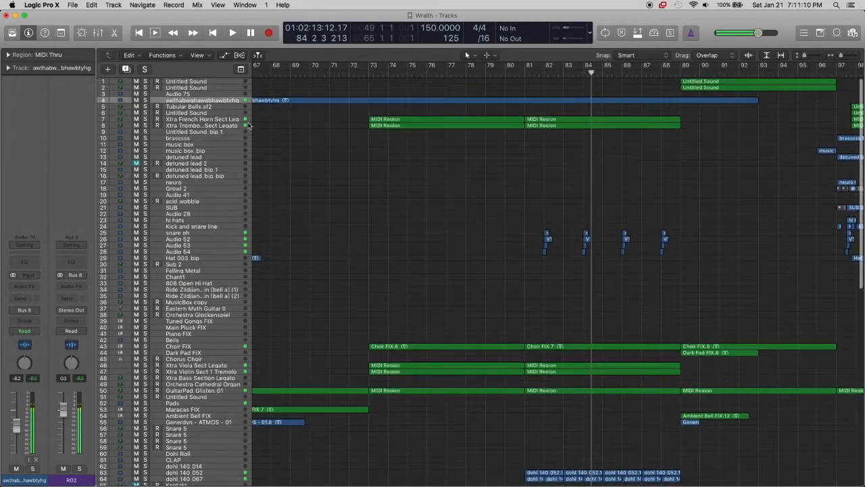
Solo the awthabwghawgbhawbtyhg track, place the playhead at bar 65, and play the soloed track from around bar 80
scroll(332, 118, up, 10)
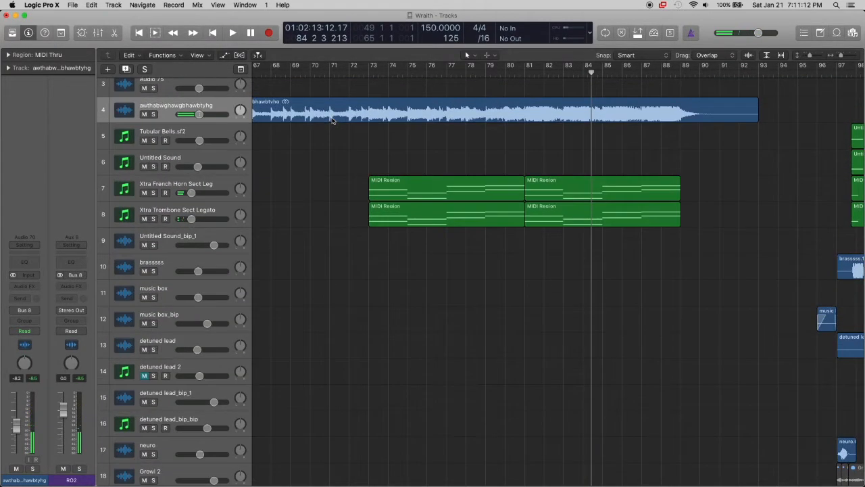
scroll(332, 121, up, 3)
scroll(333, 121, up, 8)
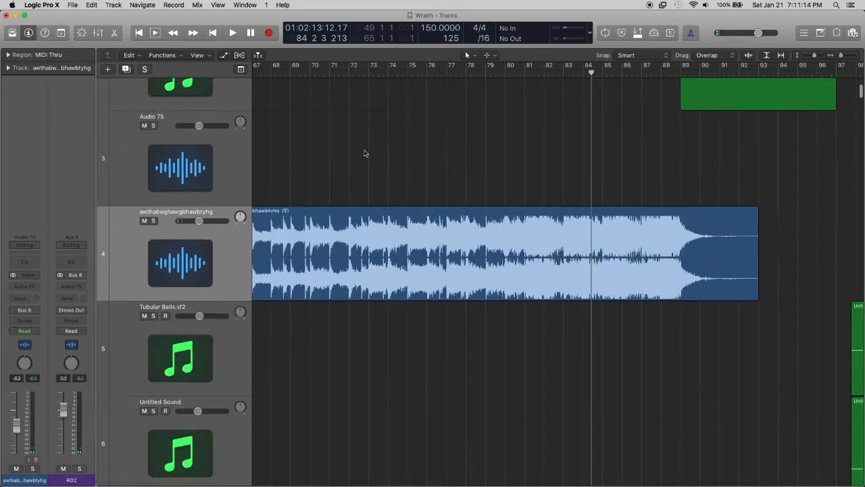
click(154, 221)
scroll(401, 158, left, 5)
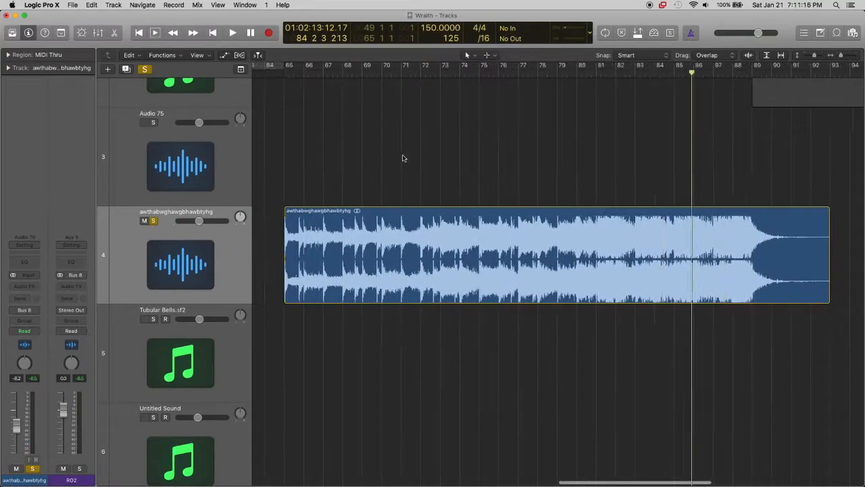
click(316, 74)
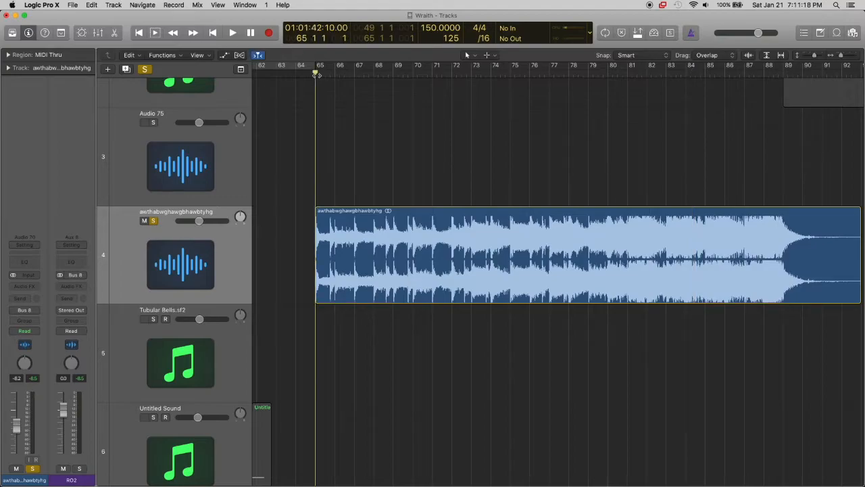
scroll(559, 121, right, 3)
click(560, 74)
key(space)
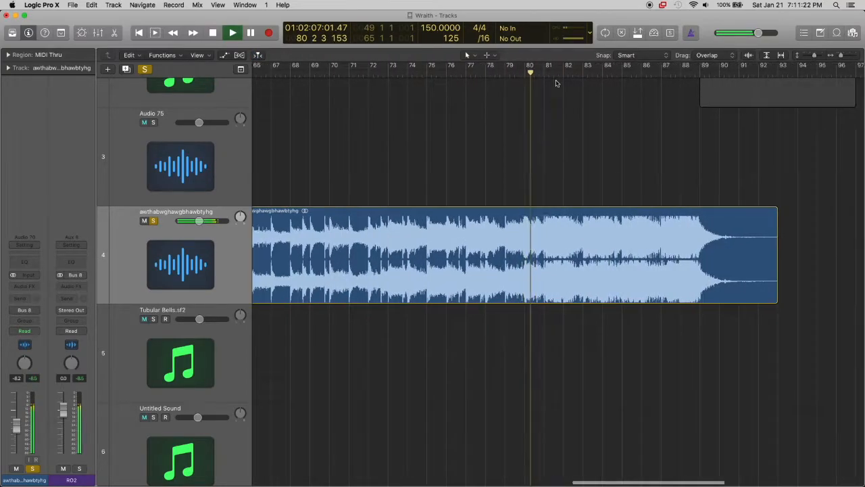
Toggle the awthabwghawgbhawbtyhg solo during playback to compare it with the full mix, leaving it unsoloed
scroll(420, 109, down, 2)
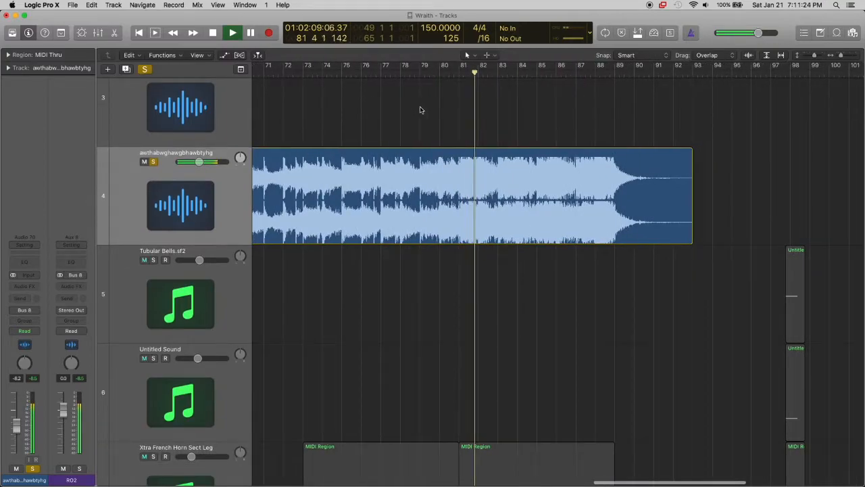
click(153, 161)
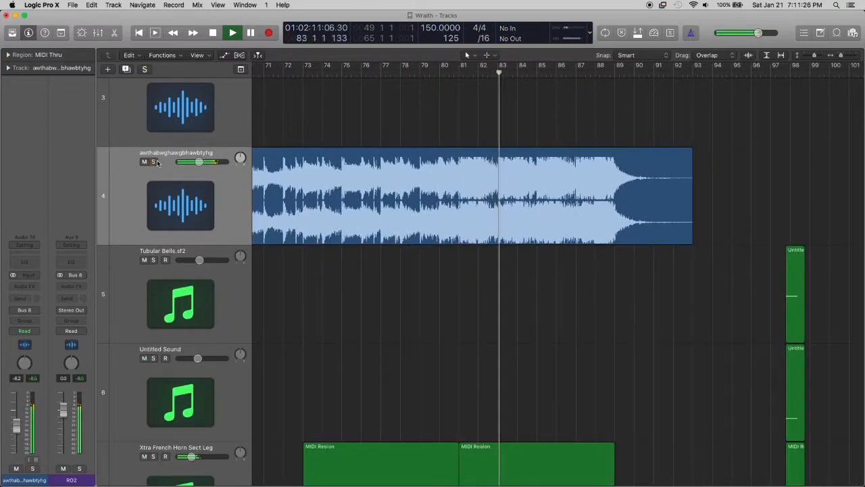
click(154, 161)
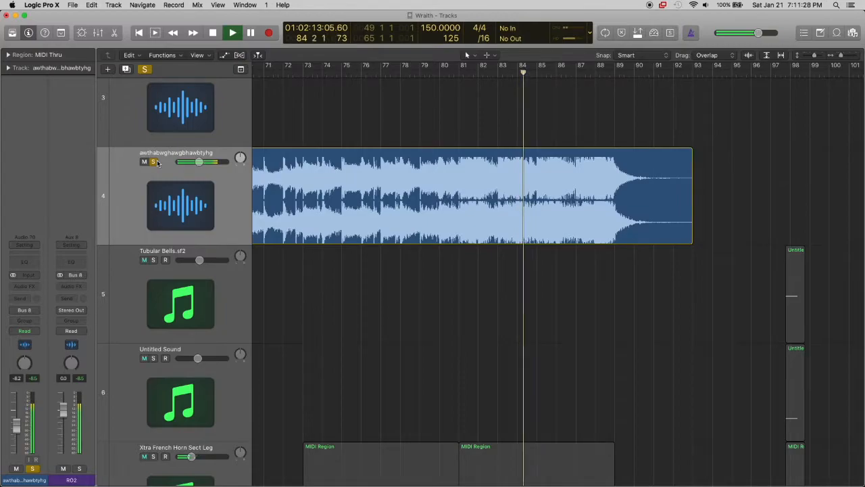
click(155, 161)
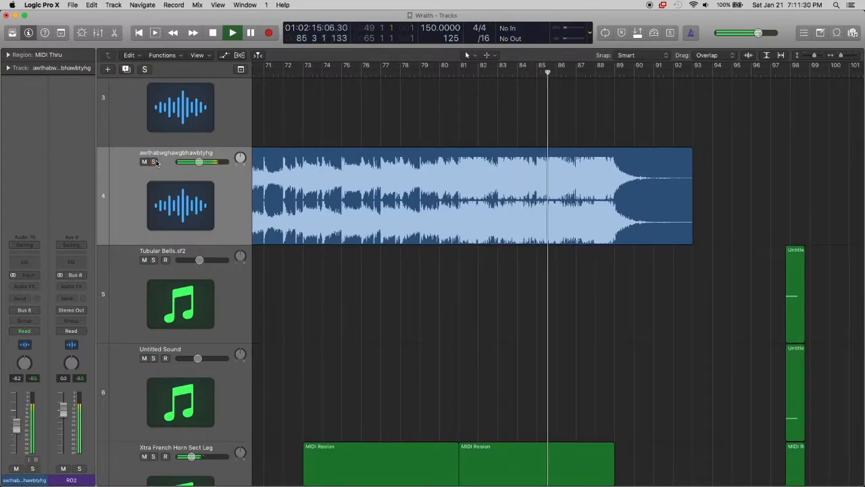
click(154, 161)
click(154, 161)
Stop playback, solo the Xtra French Horn Sect Leg and Xtra Trombone Sect Legato tracks, and play them from around bar 74
scroll(274, 191, down, 5)
scroll(274, 191, down, 5)
scroll(358, 164, left, 3)
click(303, 254)
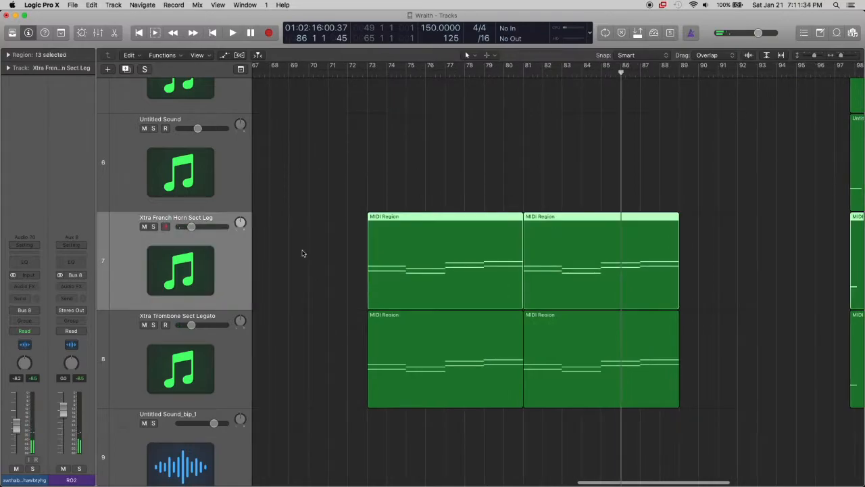
scroll(303, 253, down, 5)
scroll(302, 253, down, 3)
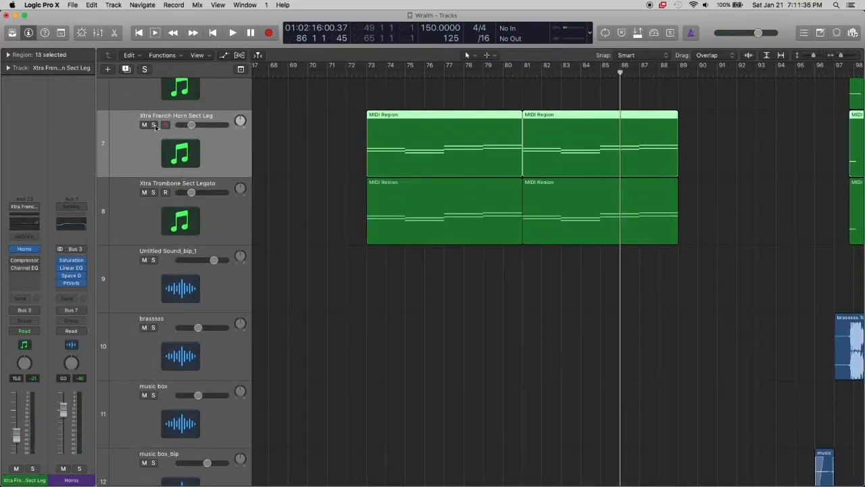
click(154, 125)
click(154, 192)
click(364, 74)
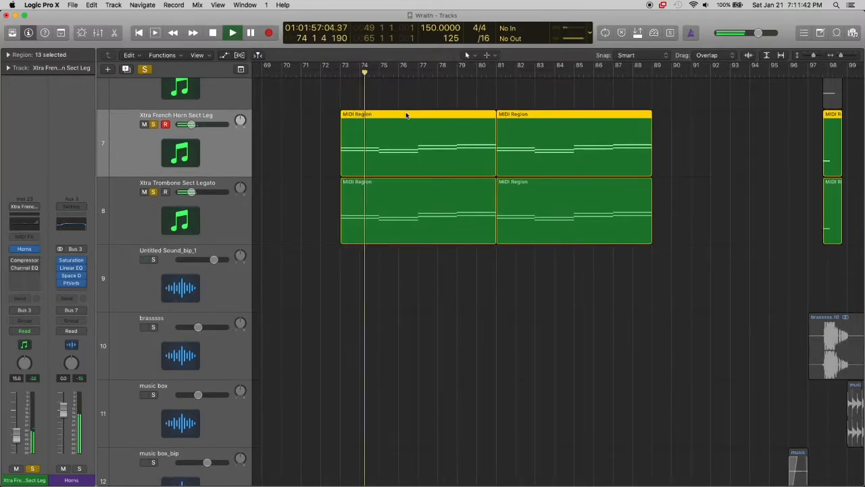
Play the soloed horn and trombone regions from bar 81, then stop and clear both solos
key(super+Down)
key(super+Down)
click(469, 73)
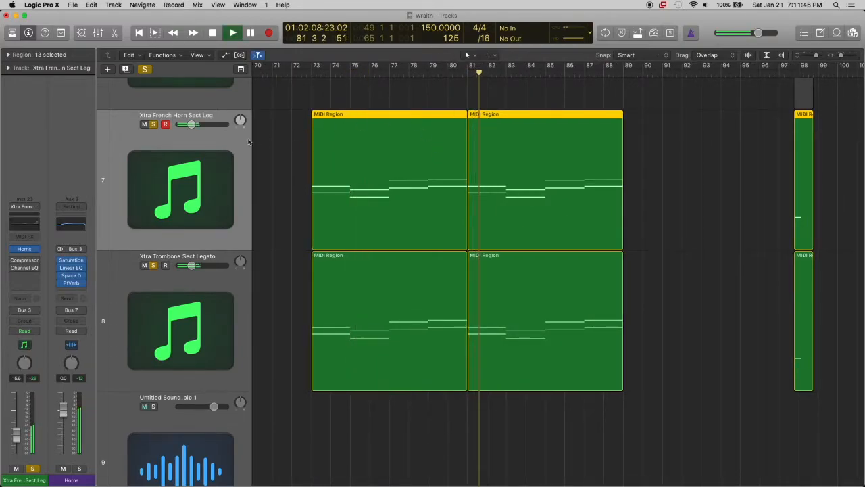
click(154, 125)
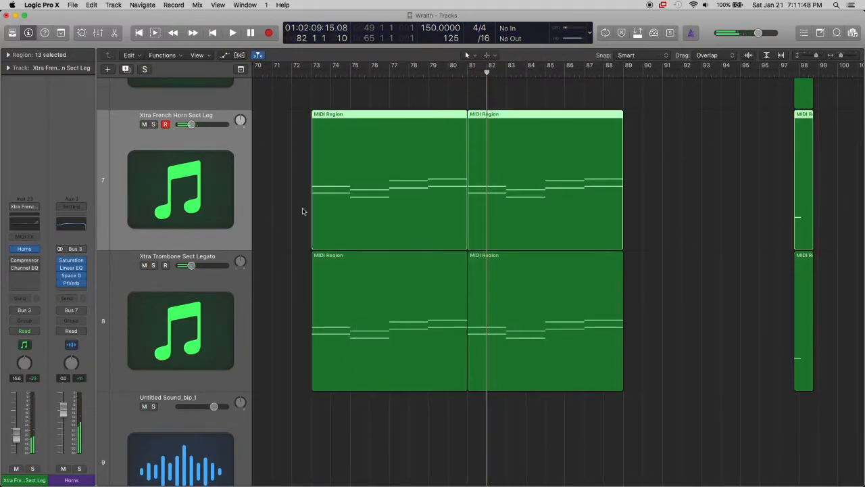
Select the Choir FIX track, then the Xtra Viola Sect Legato track with its regions
key(super+Up)
key(super+Up)
key(super+Up)
scroll(440, 241, down, 15)
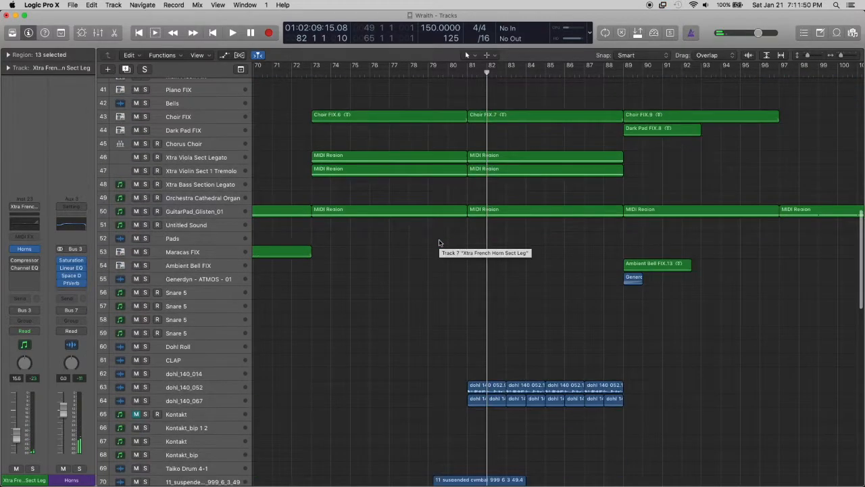
scroll(438, 242, up, 1)
click(195, 120)
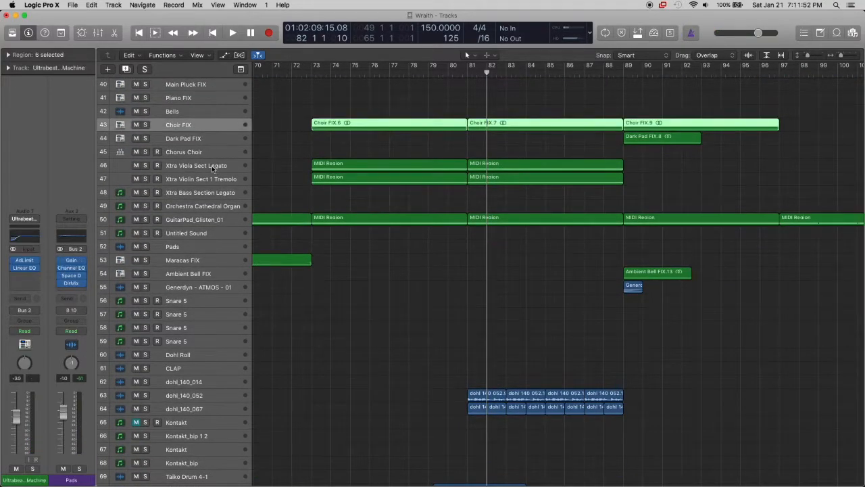
click(212, 165)
Solo the Xtra Viola Sect Legato and Xtra Violin Sect 1 Tremolo tracks, play them from bar 73, then stop and clear both solos
key(super+Down)
key(super+Down)
key(super+Down)
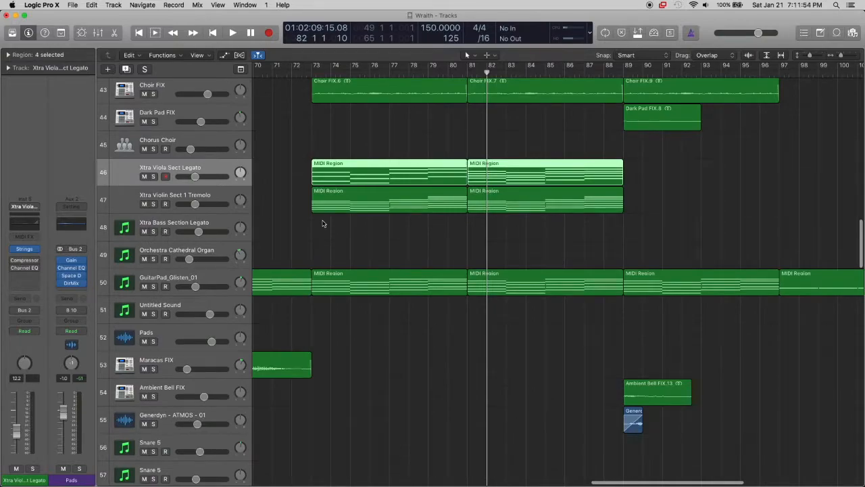
scroll(322, 223, down, 2)
click(154, 157)
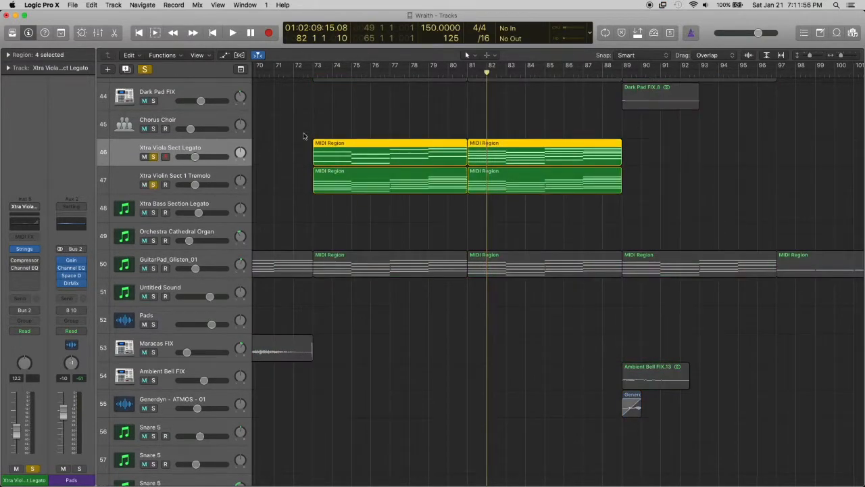
click(313, 75)
key(space)
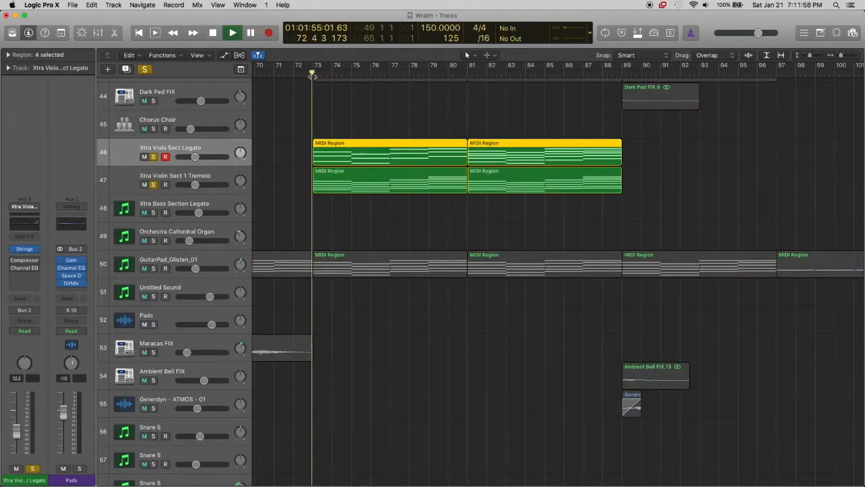
click(153, 157)
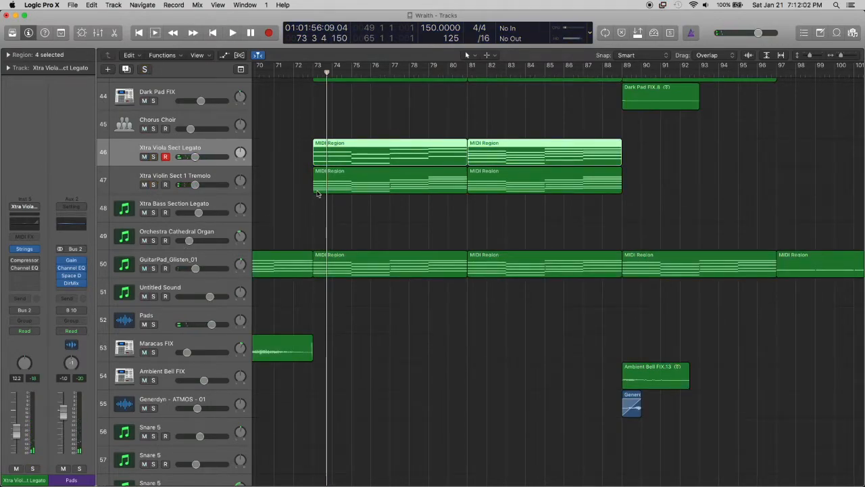
Return the playhead to bar 73 and deselect the Xtra Viola Sect Legato regions
key(super+Up)
key(super+Up)
key(super+Up)
key(super+Up)
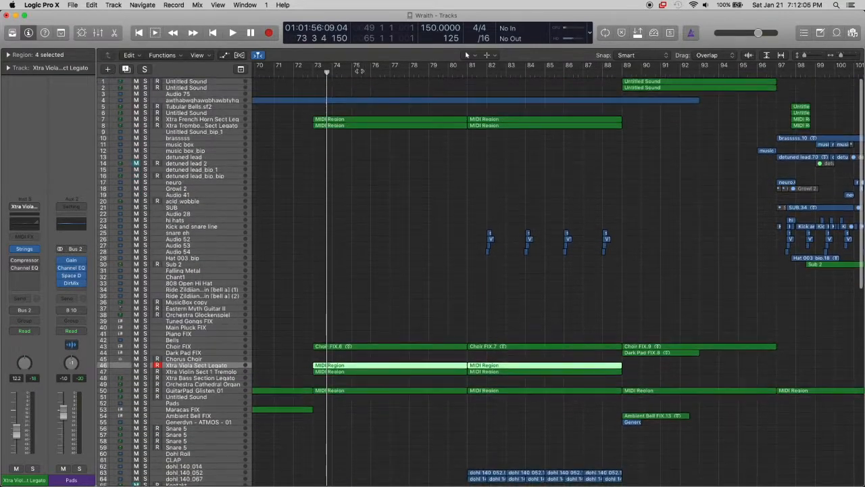
drag(330, 73, 318, 71)
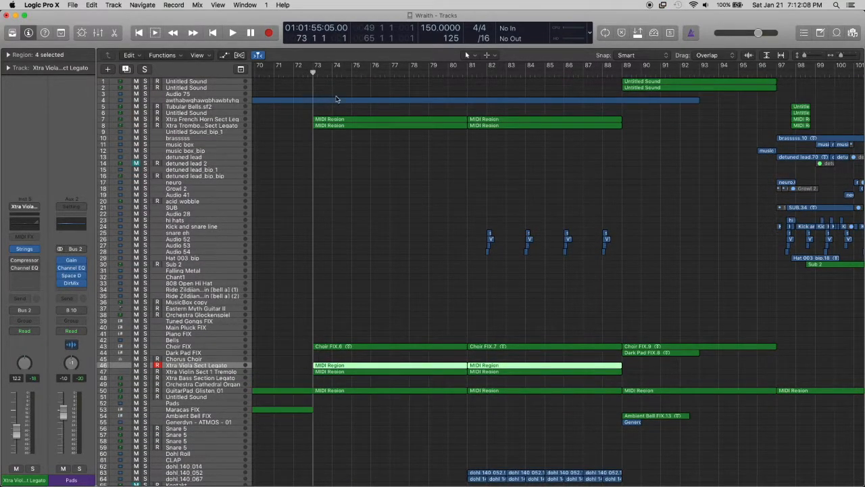
click(404, 158)
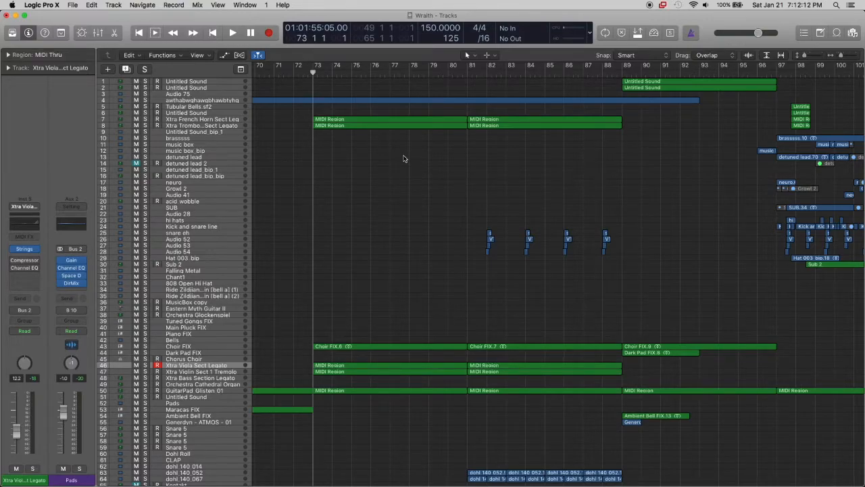
Place the playhead at bar 81 and examine the tracks of the following sections, including the parts entering at bars 89 and 97
scroll(634, 193, right, 5)
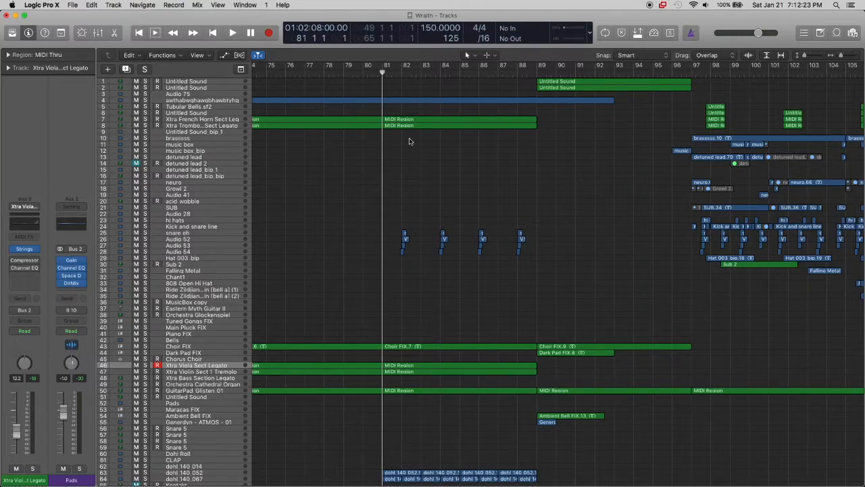
scroll(409, 142, down, 2)
scroll(409, 141, up, 2)
scroll(408, 140, right, 3)
scroll(398, 145, down, 5)
scroll(393, 150, down, 20)
scroll(393, 150, right, 10)
scroll(392, 150, up, 15)
scroll(393, 150, up, 15)
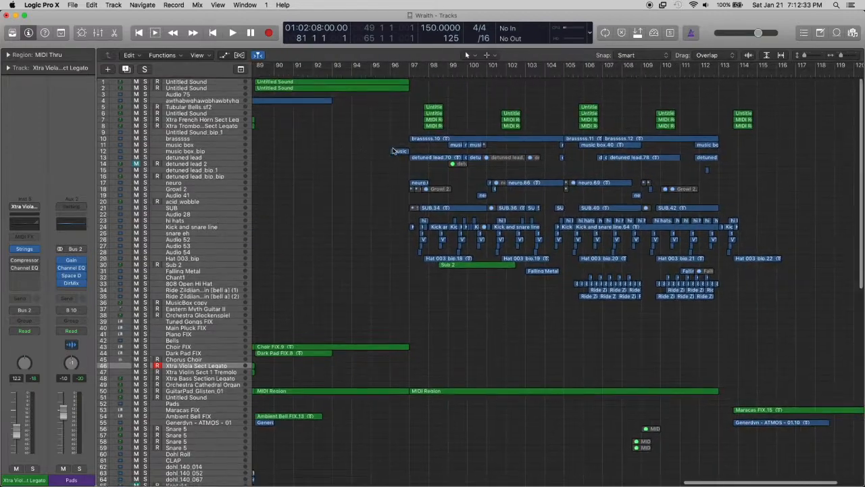
scroll(393, 150, down, 2)
scroll(393, 150, up, 2)
scroll(392, 150, left, 4)
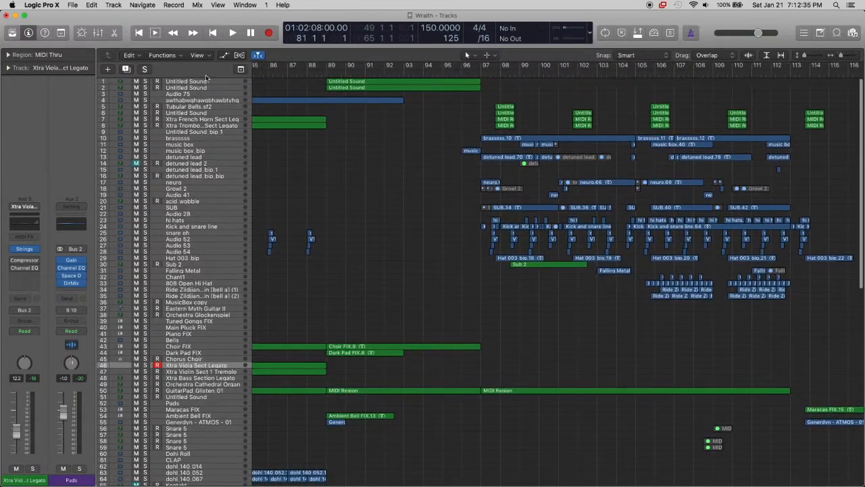
Set an eight-bar cycle range from bar 89 to bar 97 and solo the first two Untitled Sound tracks
click(206, 82)
scroll(379, 101, up, 10)
drag(327, 66, 482, 92)
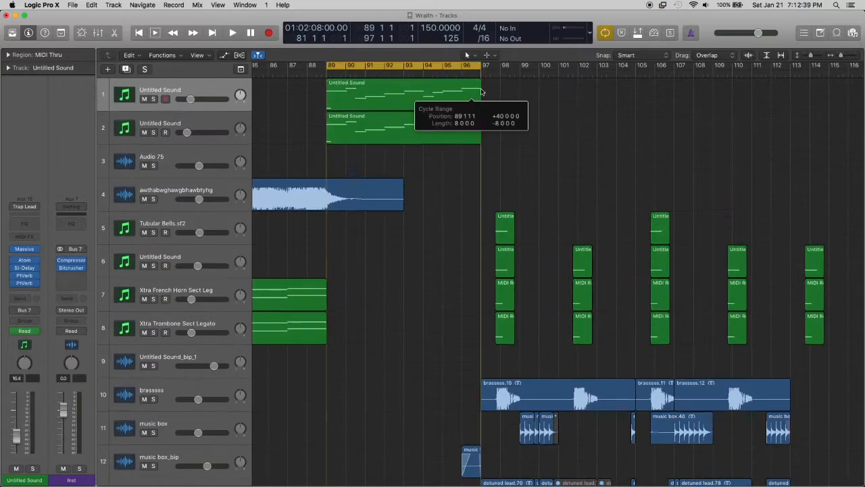
click(153, 100)
click(153, 132)
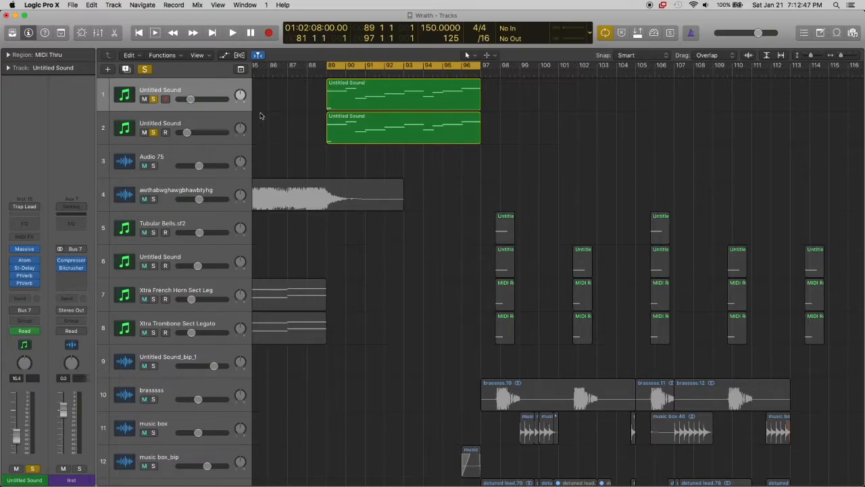
scroll(261, 116, left, 5)
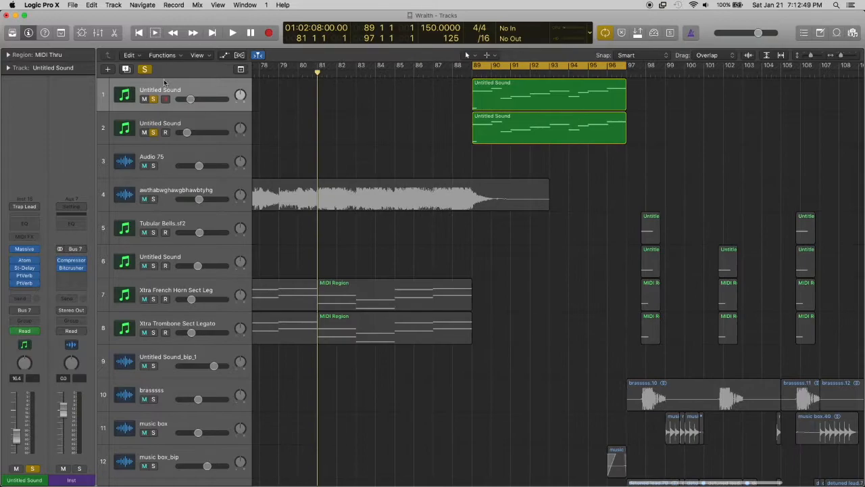
Clear the solos on the two Untitled Sound tracks and turn off the cycle range from bar 89 to 97
click(148, 69)
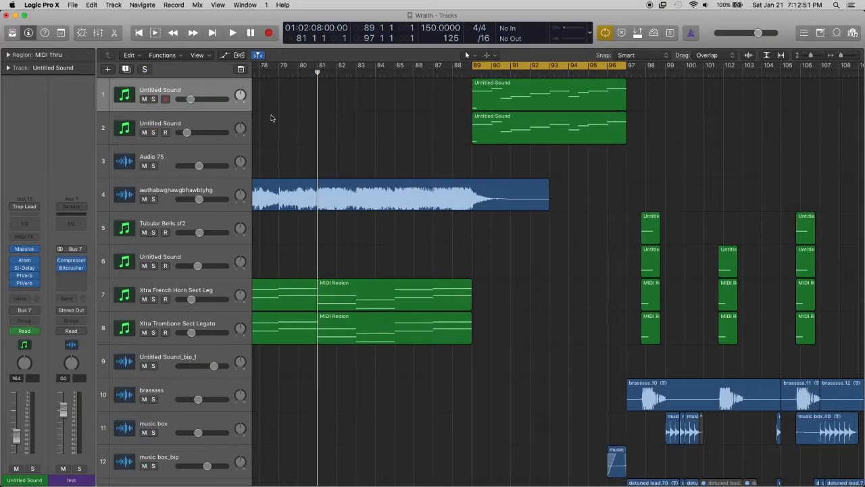
scroll(360, 155, left, 12)
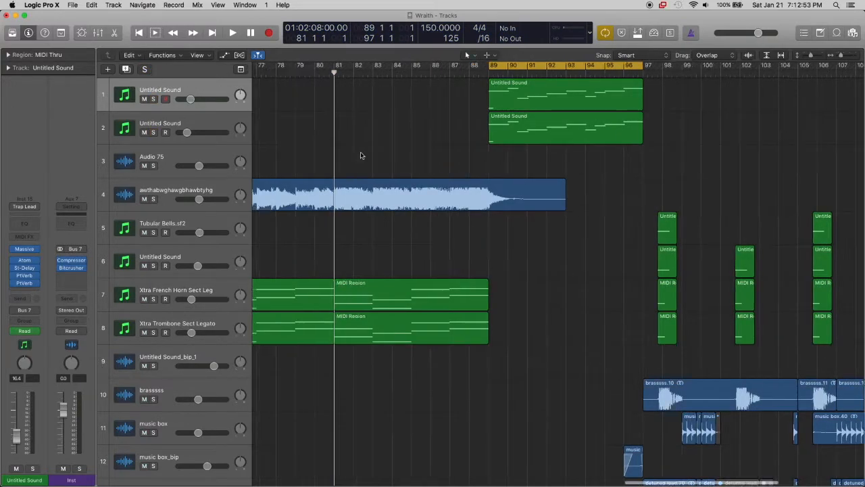
scroll(360, 154, down, 8)
key(c)
Examine the notes of the bar 73 Xtra Viola Sect Legato and Xtra Violin Sect 1 Tremolo regions in the Piano Roll, then close it and deselect them
scroll(495, 162, right, 5)
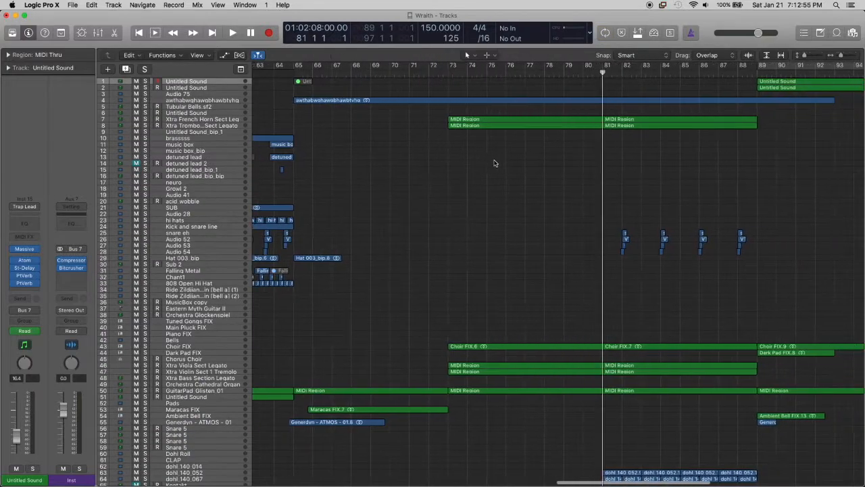
key(super+Left)
scroll(473, 163, right, 4)
scroll(471, 163, right, 3)
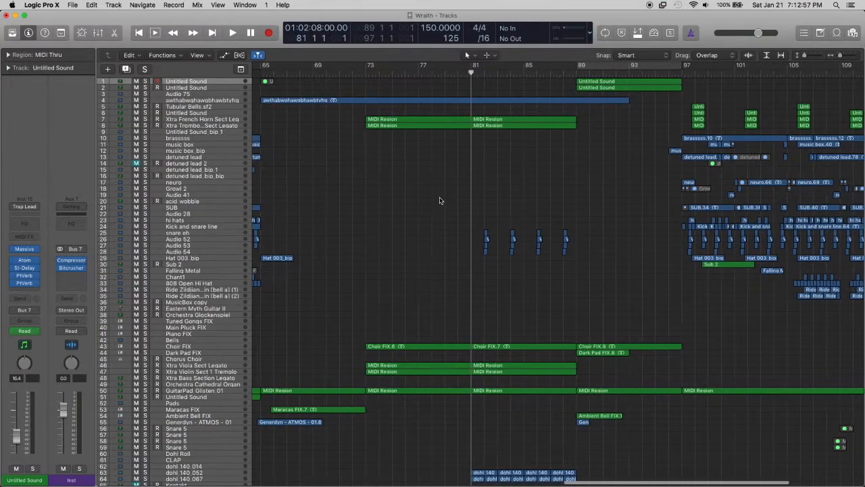
scroll(358, 250, down, 8)
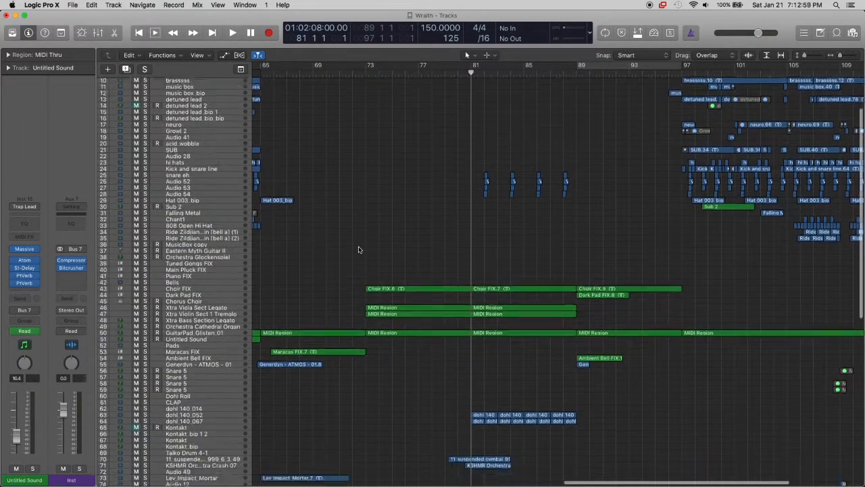
scroll(358, 249, down, 1)
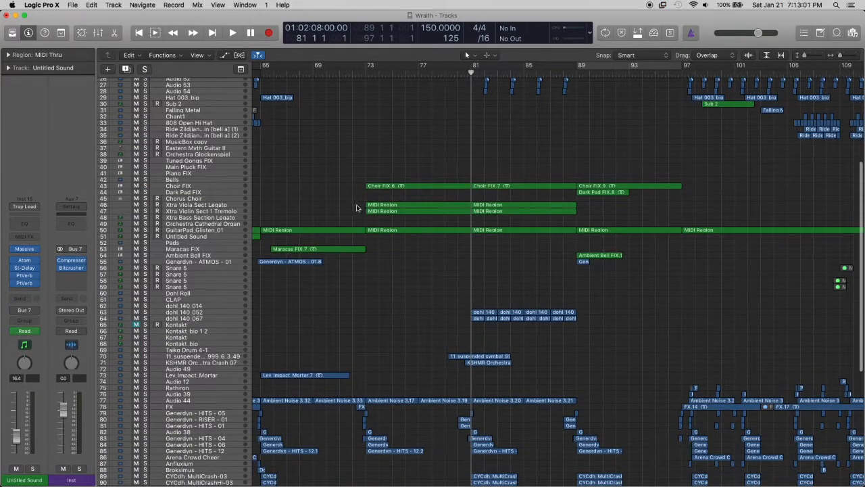
drag(342, 201, 458, 222)
key(p)
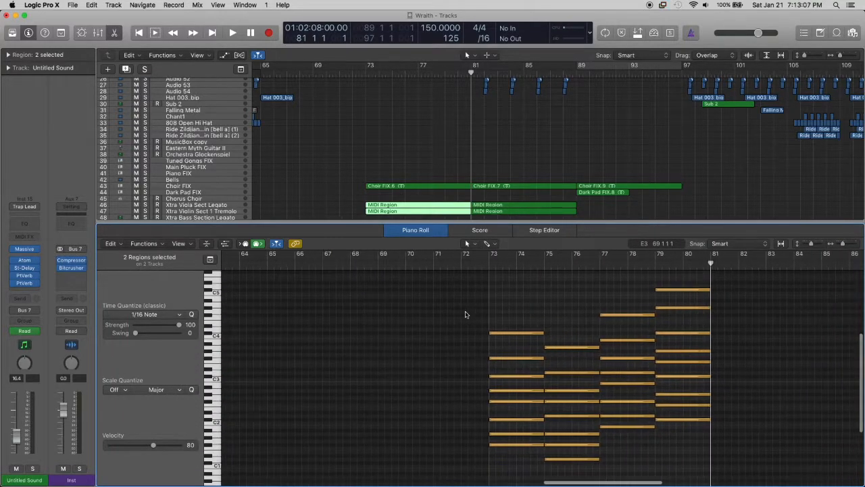
key(p)
click(482, 161)
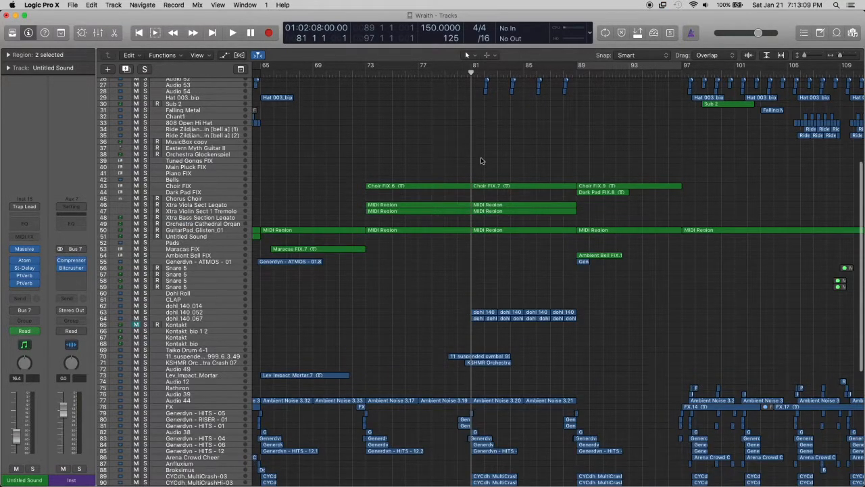
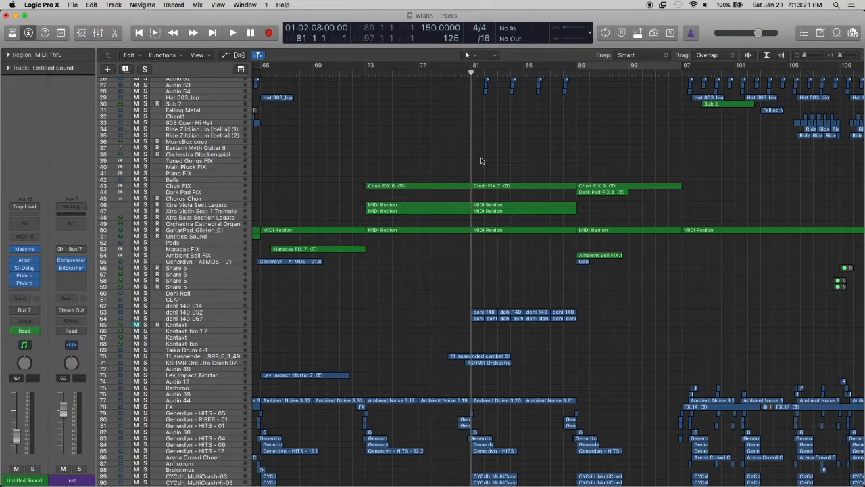
Turn on the cycle range from bar 89 to 97 and select the second Untitled Sound track
scroll(481, 161, up, 10)
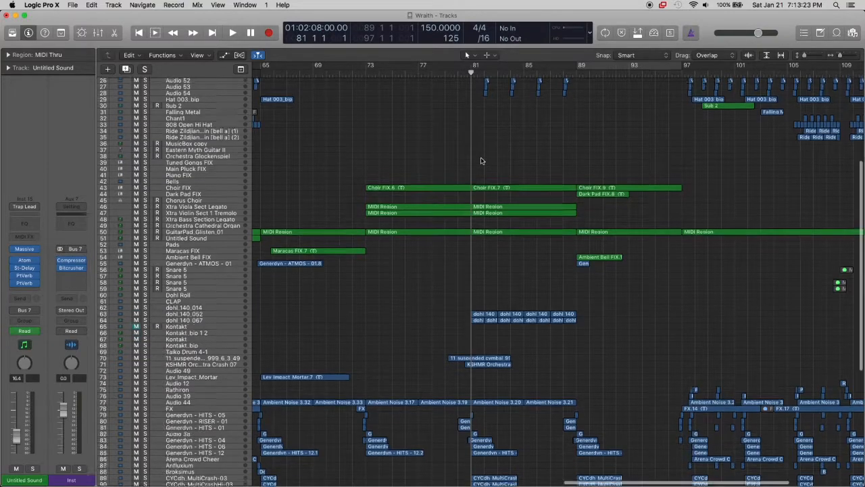
scroll(481, 160, right, 5)
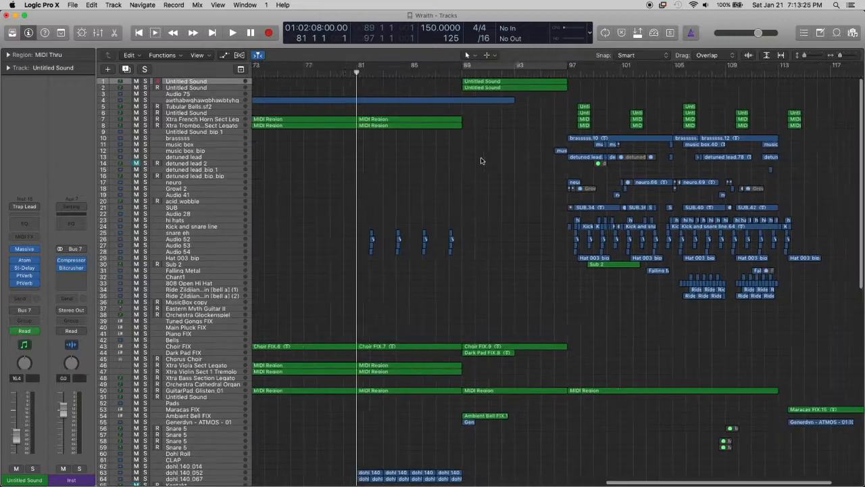
click(202, 89)
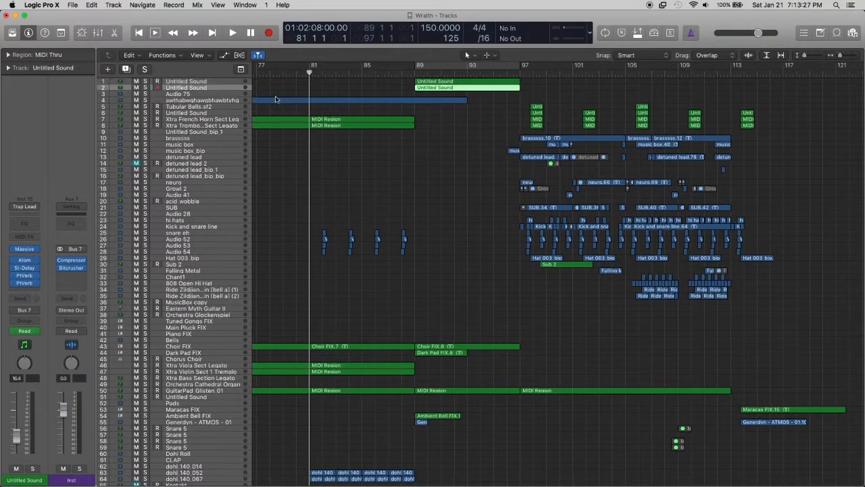
scroll(338, 110, up, 10)
key(c)
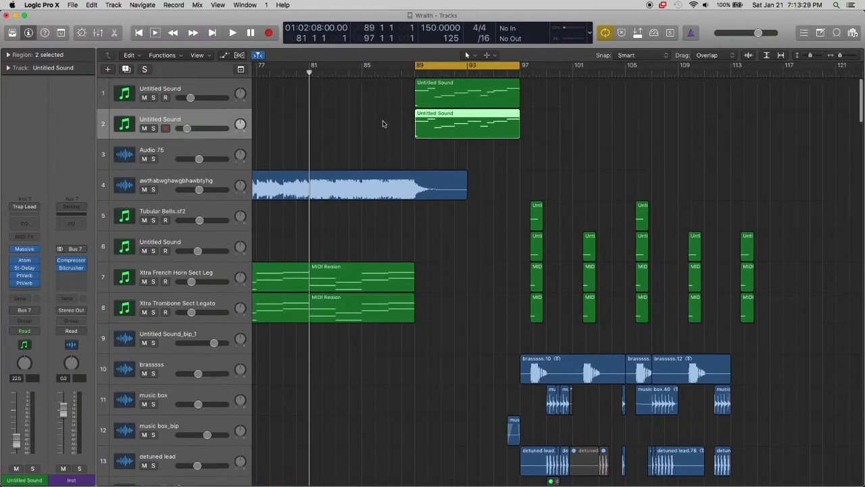
scroll(384, 124, right, 2)
key(super+Right)
scroll(384, 125, right, 3)
click(425, 157)
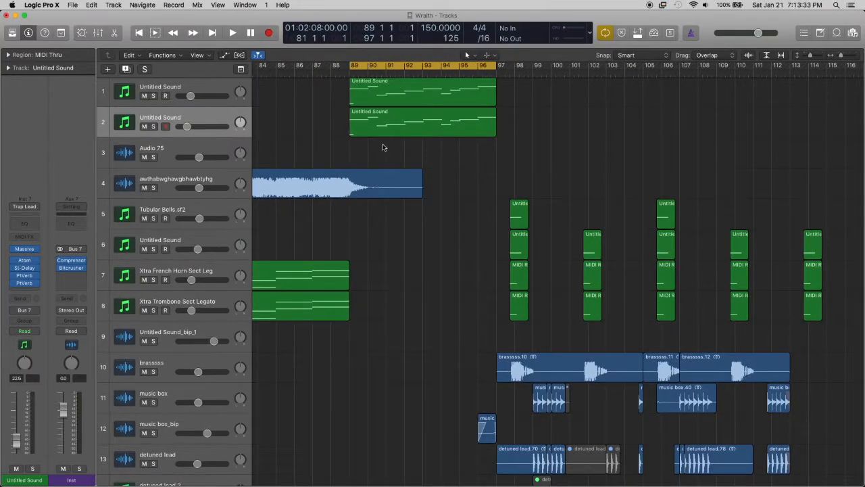
click(180, 96)
click(189, 122)
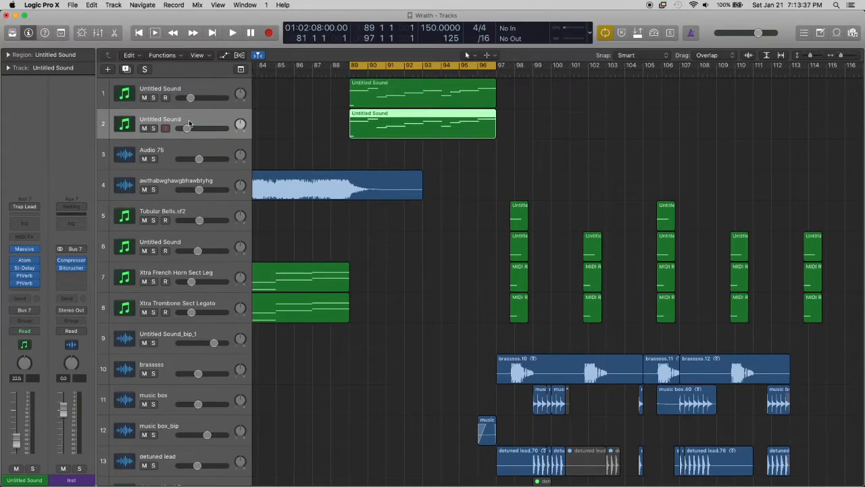
Solo the second Untitled Sound track, play its start from bar 89, and clear the solo
click(154, 128)
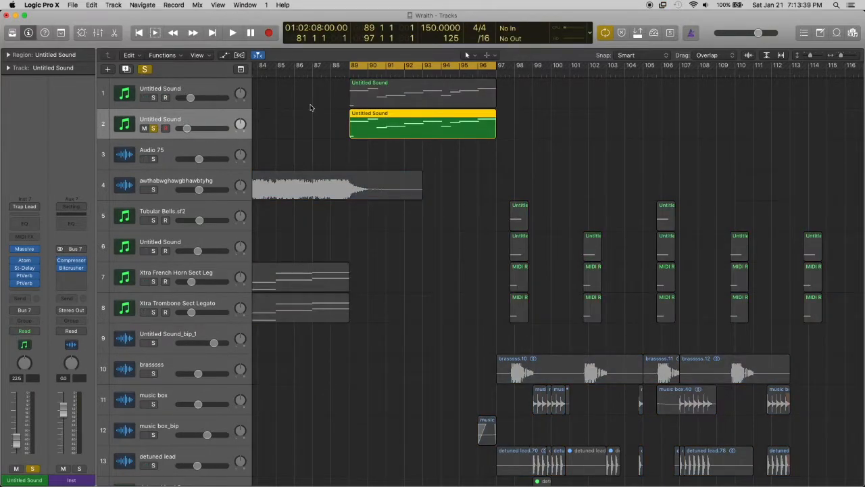
key(space)
key(space)
click(154, 129)
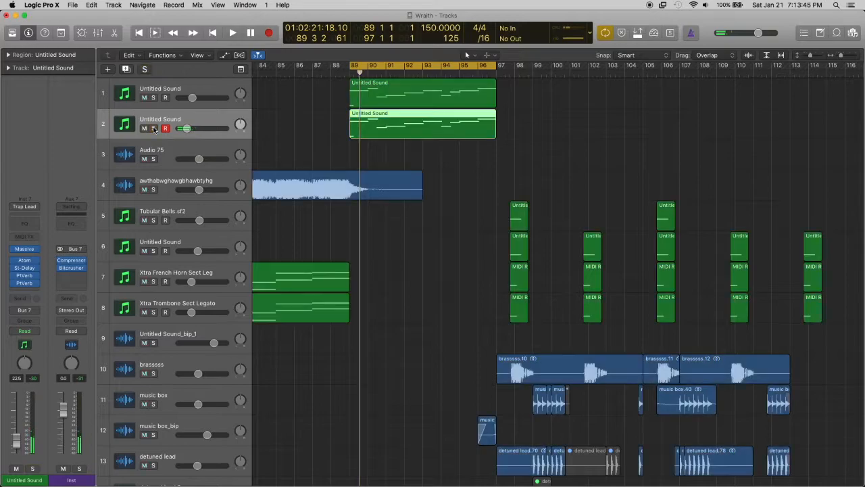
Audition the first Untitled Sound track soloed from bar 89, stop playback, and clear its solo
click(154, 97)
click(187, 89)
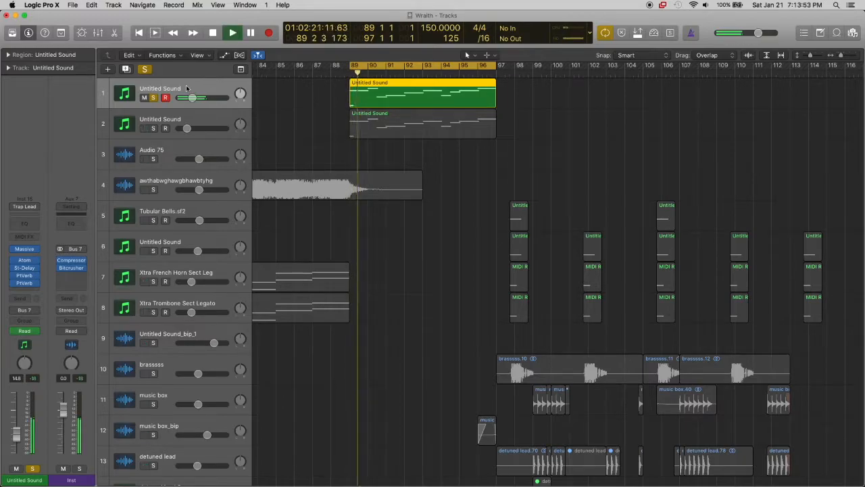
click(153, 98)
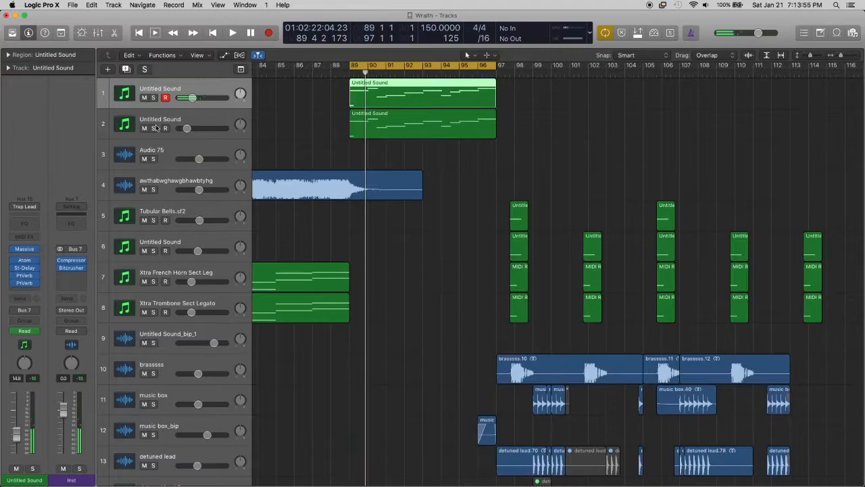
Solo the second Untitled Sound track again, play its bar 89 region, and clear the solo
click(154, 127)
click(228, 115)
key(super+Down)
key(super+Down)
key(super+Down)
key(super+Down)
right_click(339, 114)
click(322, 140)
click(394, 131)
key(super+Right)
key(super+Right)
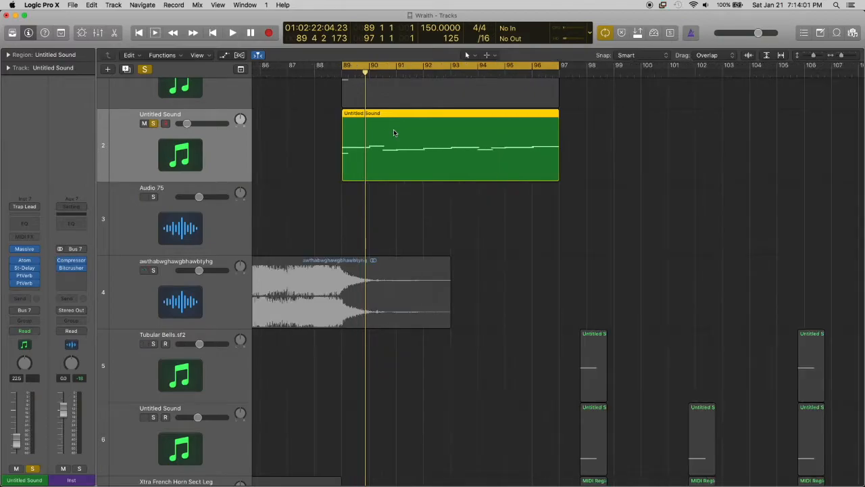
key(space)
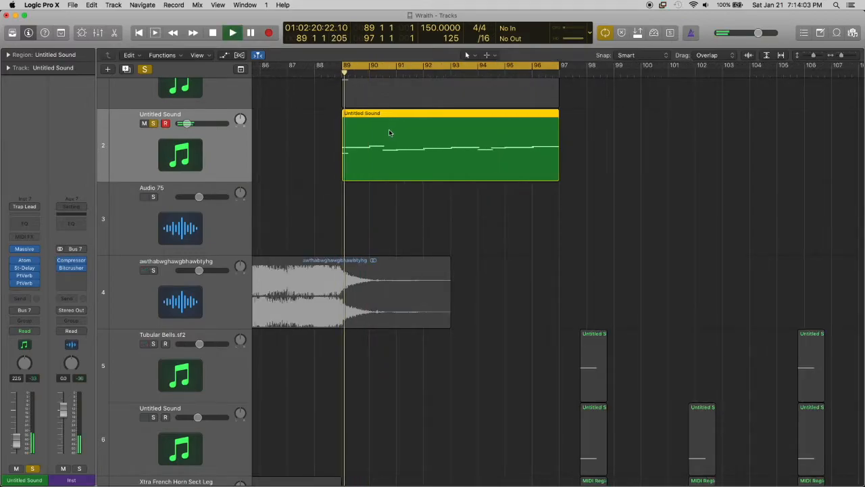
key(space)
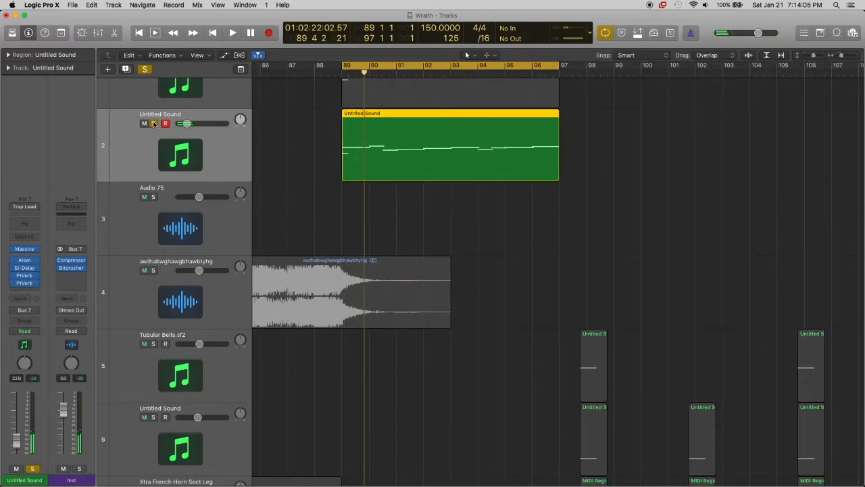
click(154, 124)
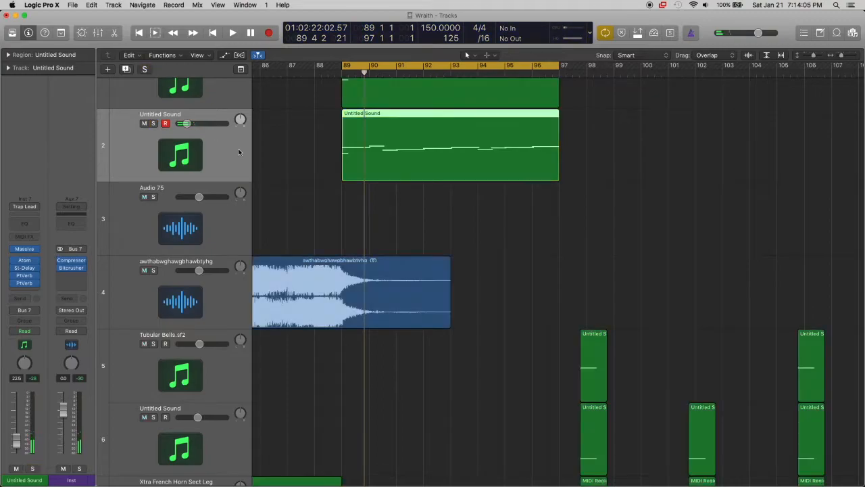
Turn off the cycle range and place the playhead at bar 89, leaving the second Untitled Sound track unsoloed
click(154, 124)
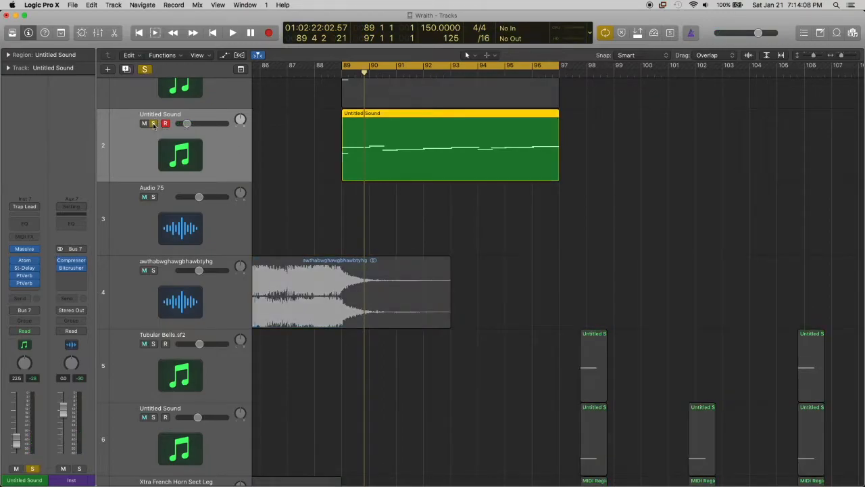
click(341, 67)
click(342, 74)
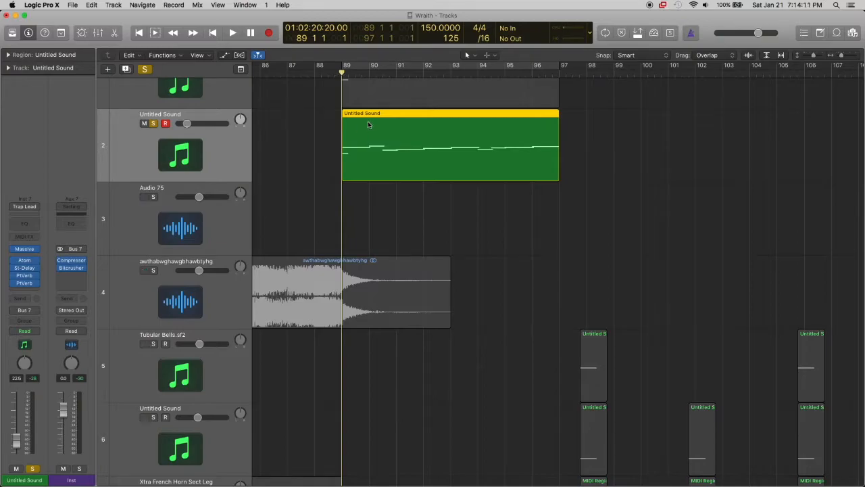
scroll(368, 121, up, 3)
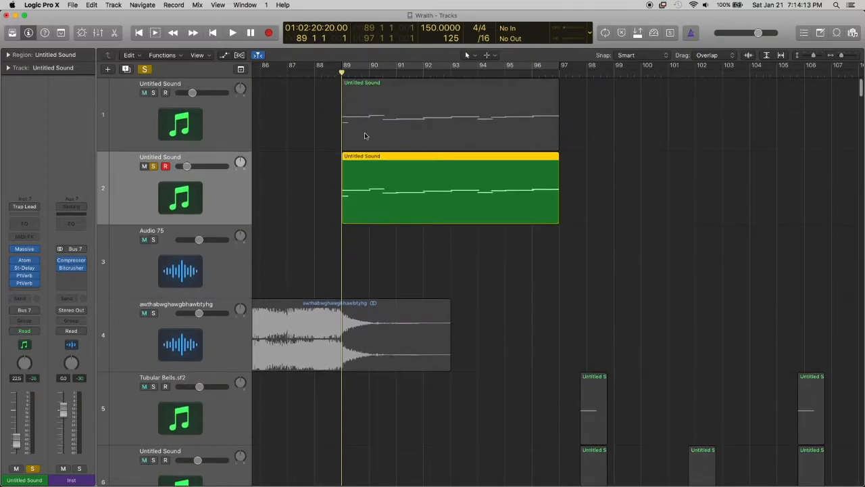
click(153, 166)
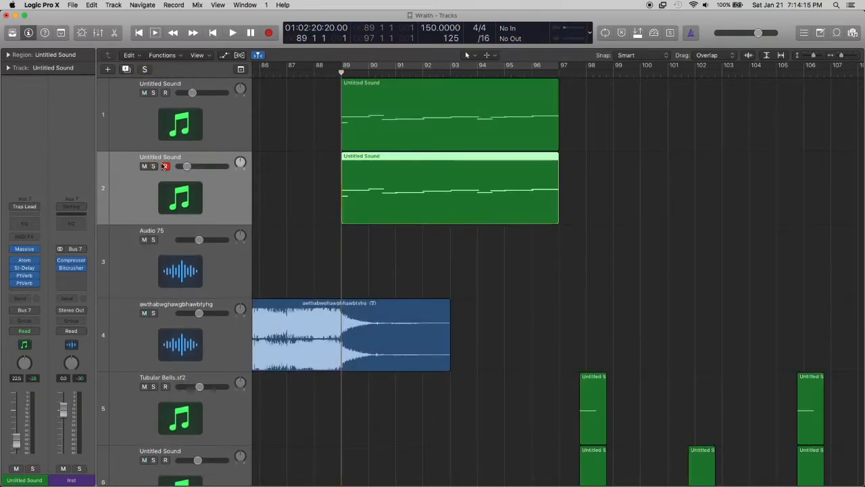
Play the first Untitled Sound track soloed in a bar 89 to 97 cycle and open its Massive instrument
click(235, 116)
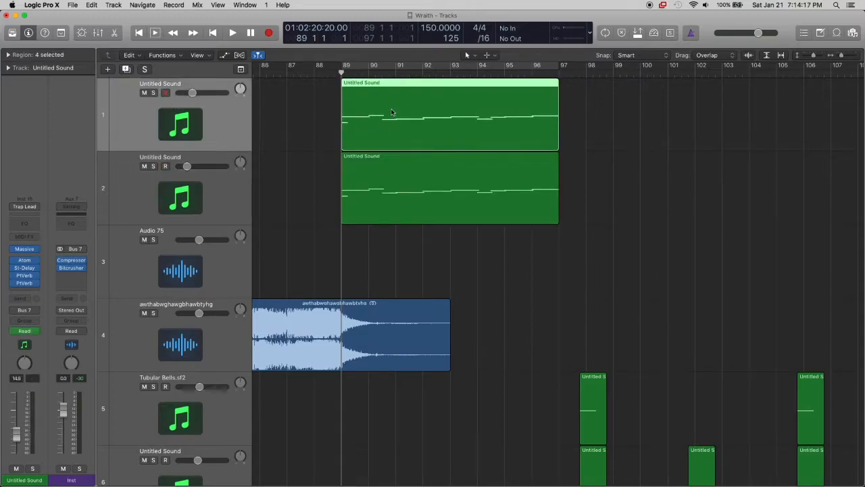
key(c)
click(154, 93)
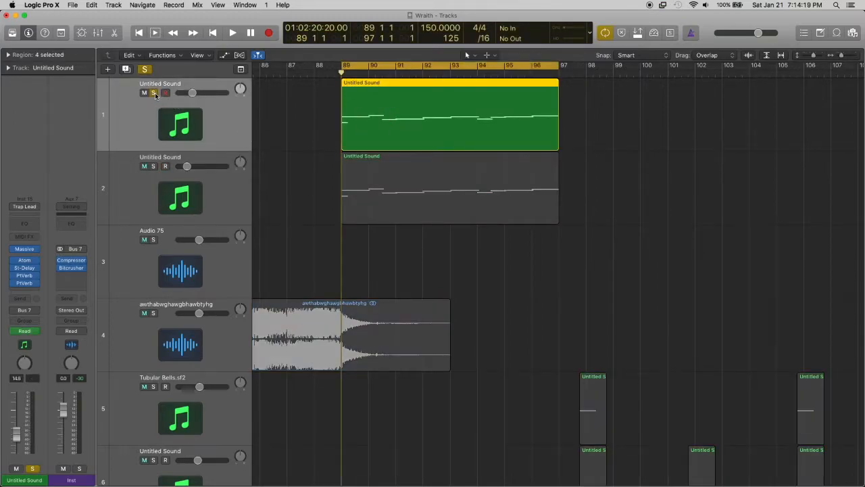
key(space)
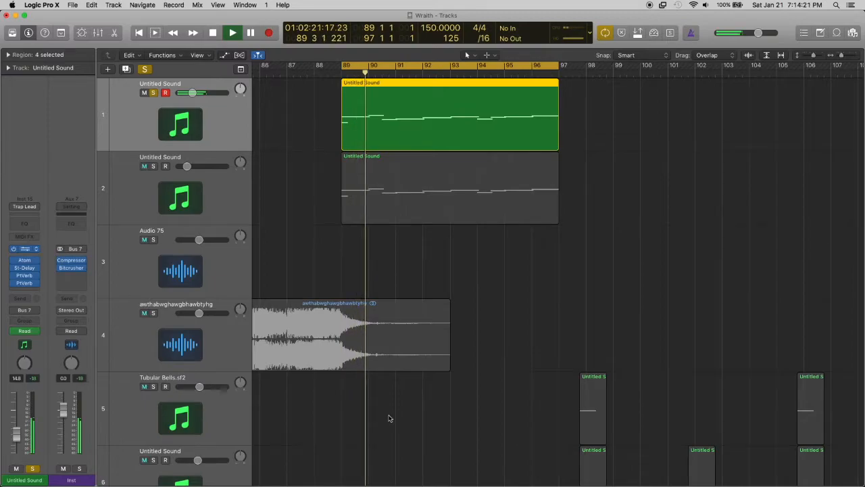
click(25, 249)
drag(465, 129, 608, 54)
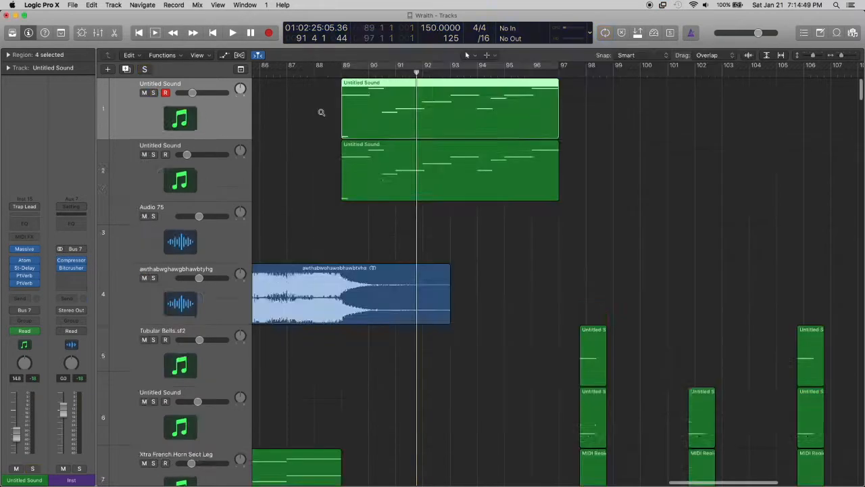
Examine the notes of the first Untitled Sound track's bar 89 region in the Piano Roll
scroll(322, 112, down, 8)
scroll(330, 110, up, 4)
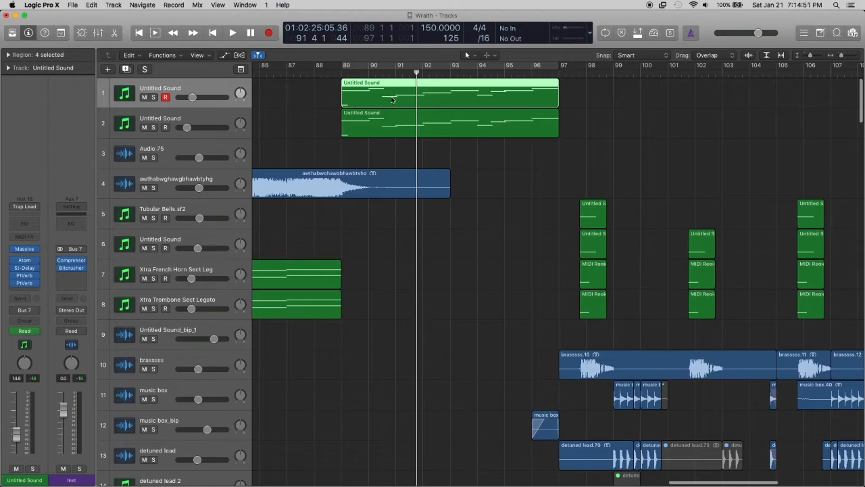
double_click(391, 100)
scroll(423, 308, left, 2)
scroll(423, 308, up, 5)
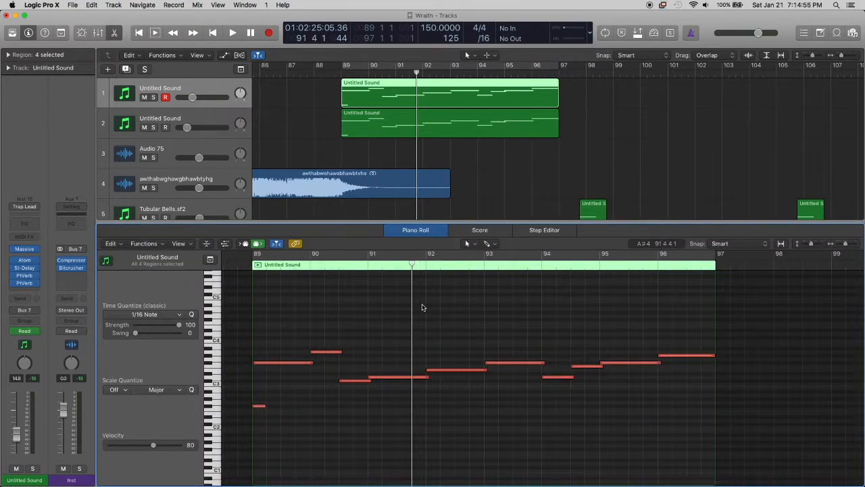
scroll(422, 308, down, 2)
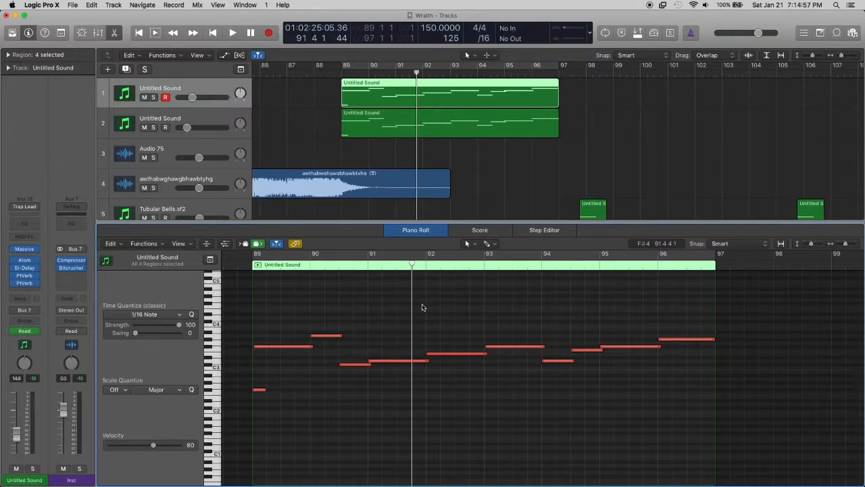
scroll(422, 308, down, 5)
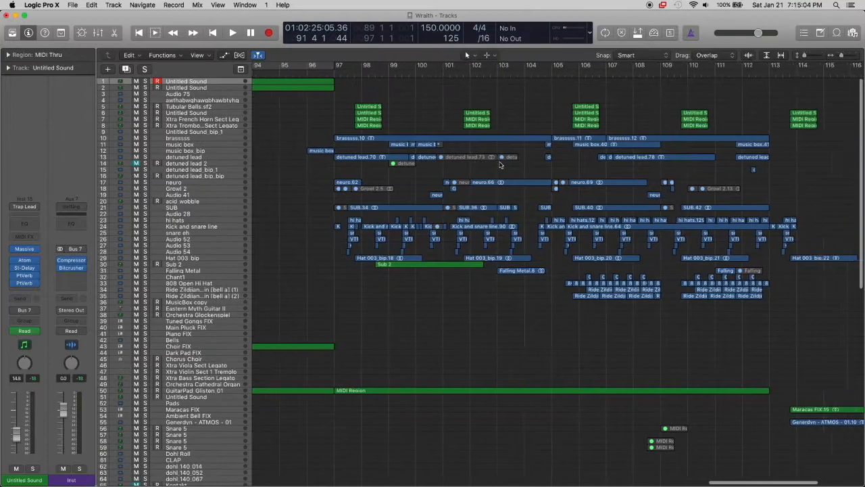
Examine the layers of the section from bar 97 to 113, from the brass and drums down to the effects tracks
scroll(500, 164, right, 2)
scroll(483, 138, right, 2)
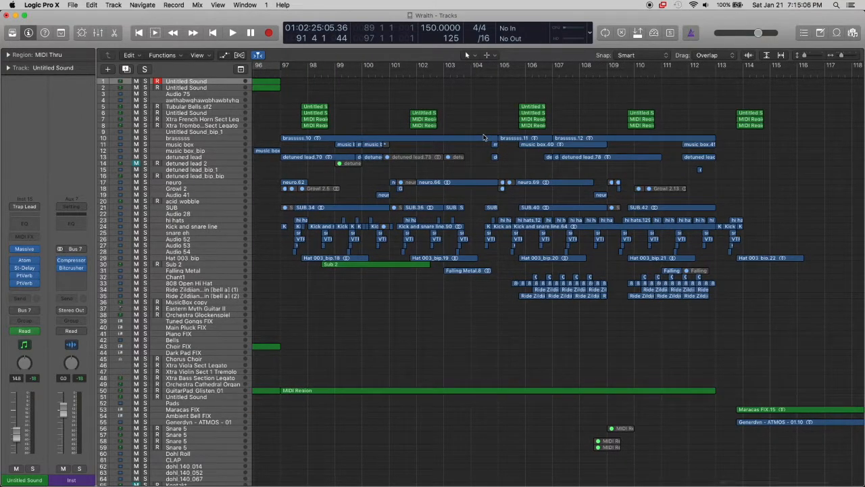
scroll(483, 138, right, 1)
scroll(481, 137, down, 4)
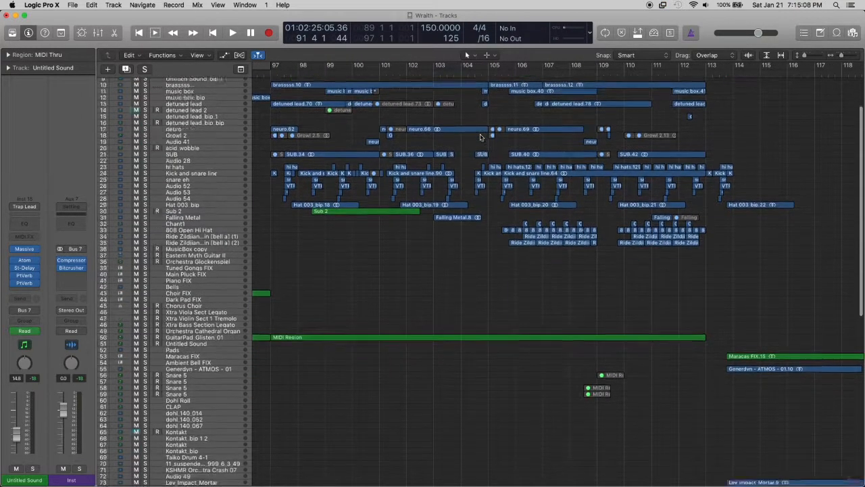
scroll(480, 138, down, 15)
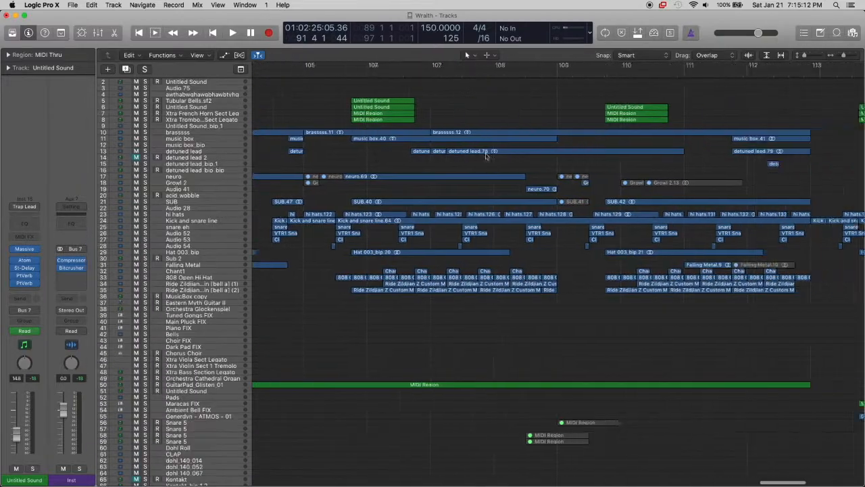
scroll(401, 258, left, 4)
Enlarge the tracks around the bar 106 ride cymbals and solo both Ride Zildjian tracks
click(190, 291)
key(super+Down)
key(super+Down)
key(super+Down)
key(super+Down)
scroll(370, 304, right, 3)
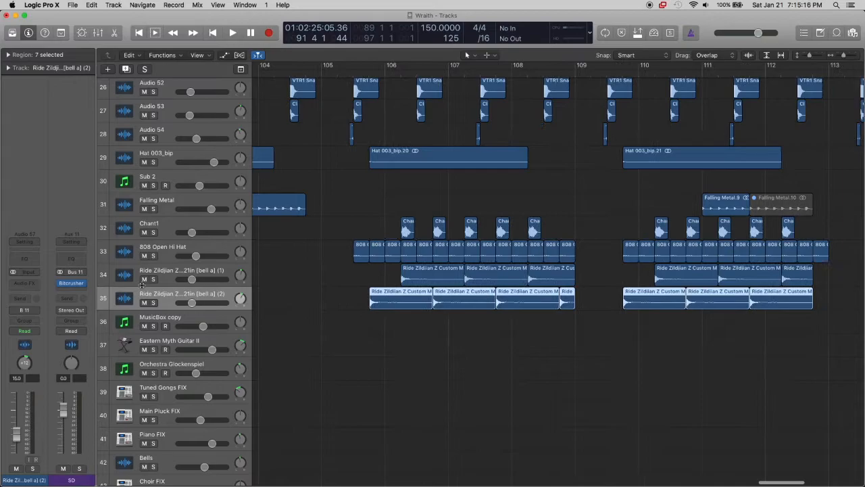
drag(154, 280, 155, 302)
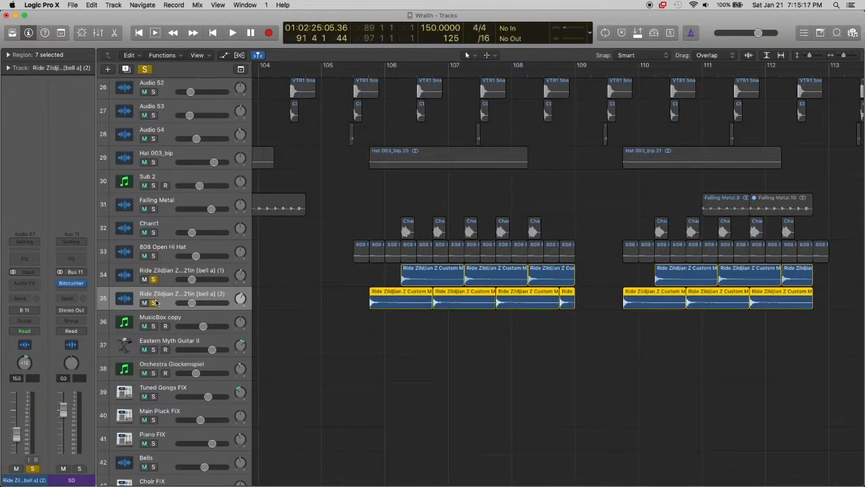
Play the two soloed Ride Zildjian tracks from the middle of bar 105, stop playback, and clear both solos
click(371, 78)
click(362, 72)
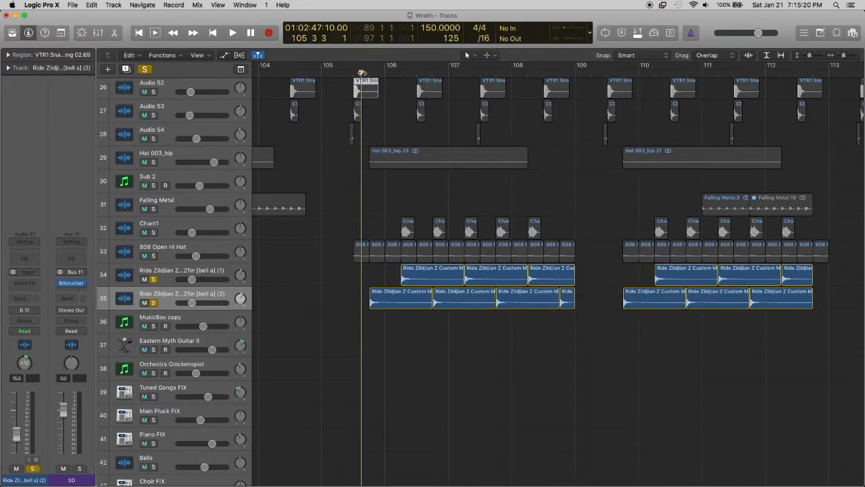
key(space)
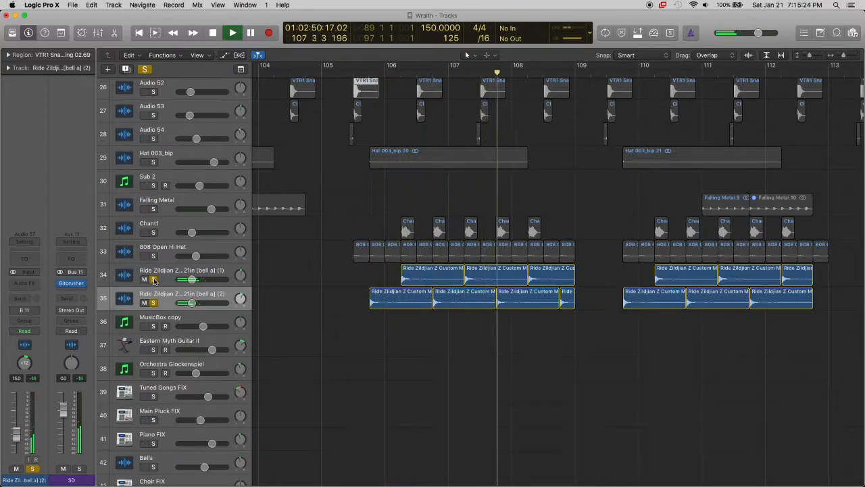
key(space)
drag(154, 281, 154, 302)
scroll(347, 227, down, 5)
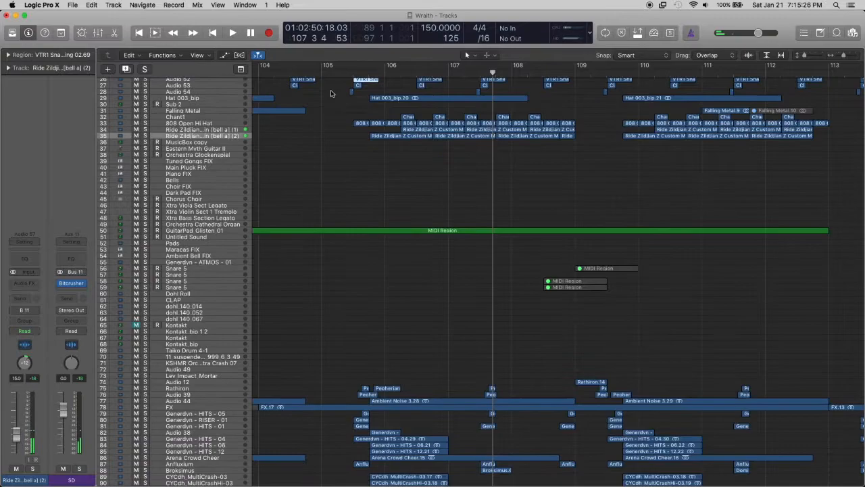
Play the full mix from bar 105, following the layers down to the effects tracks, and stop playback in bar 109
click(322, 74)
key(space)
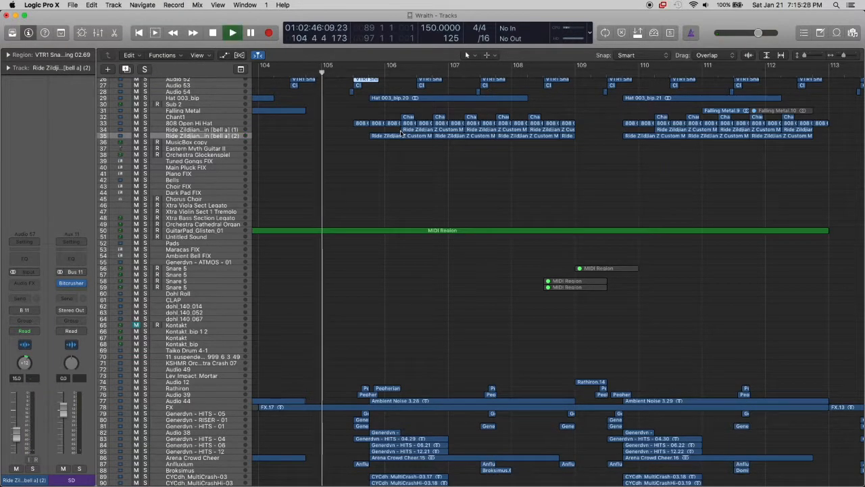
scroll(419, 136, up, 3)
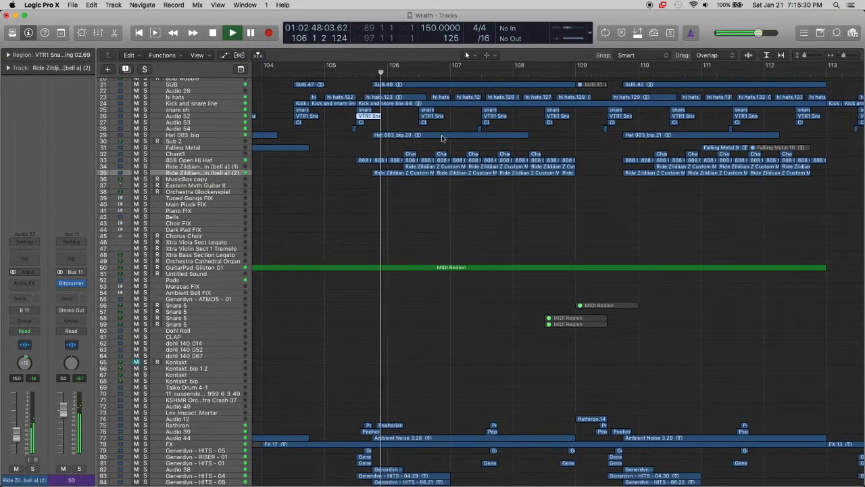
key(super+Left)
key(super+Left)
scroll(443, 139, down, 5)
scroll(442, 138, down, 1)
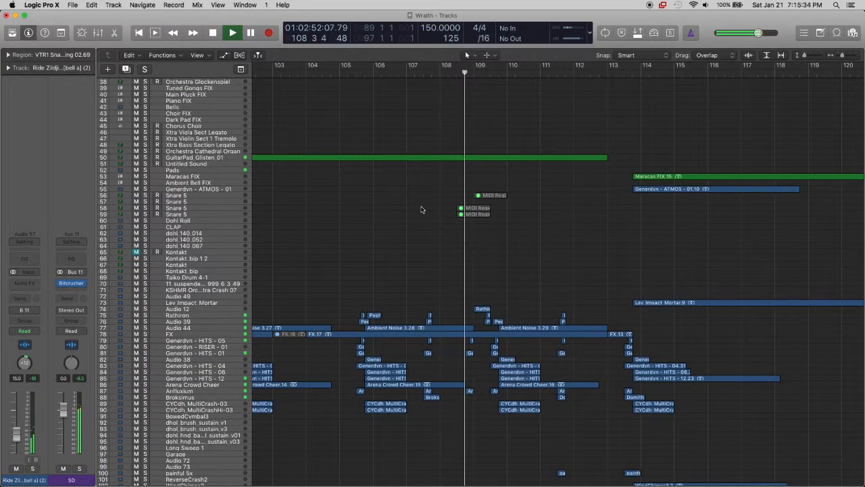
scroll(471, 261, down, 8)
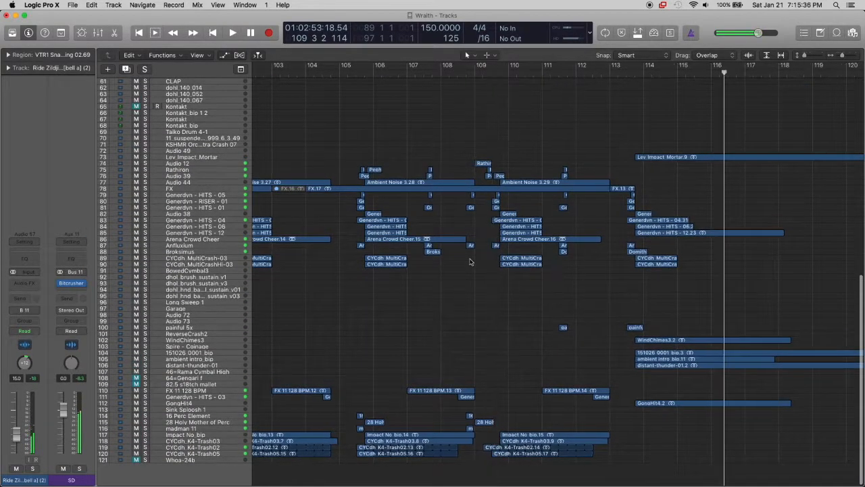
Set a cycle range over bar 109 and solo the 28 Holy Mother of Perc and Audio 12 tracks
key(super+Right)
key(super+Right)
scroll(461, 302, right, 3)
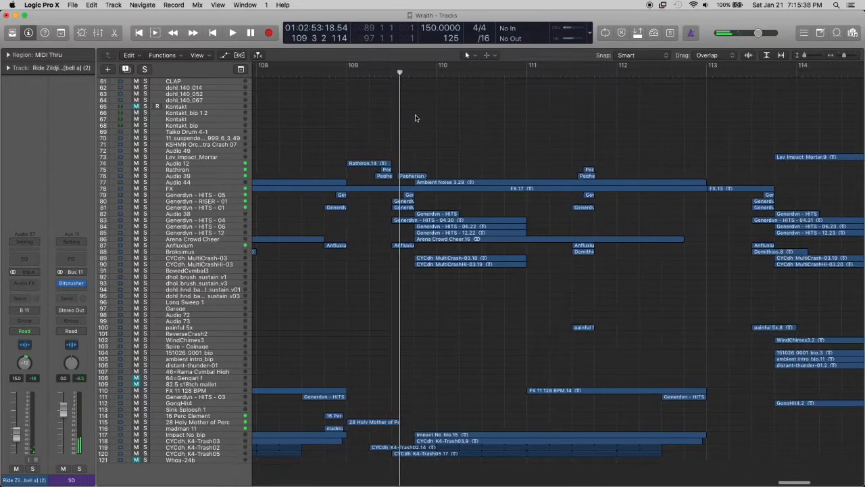
drag(346, 65, 436, 65)
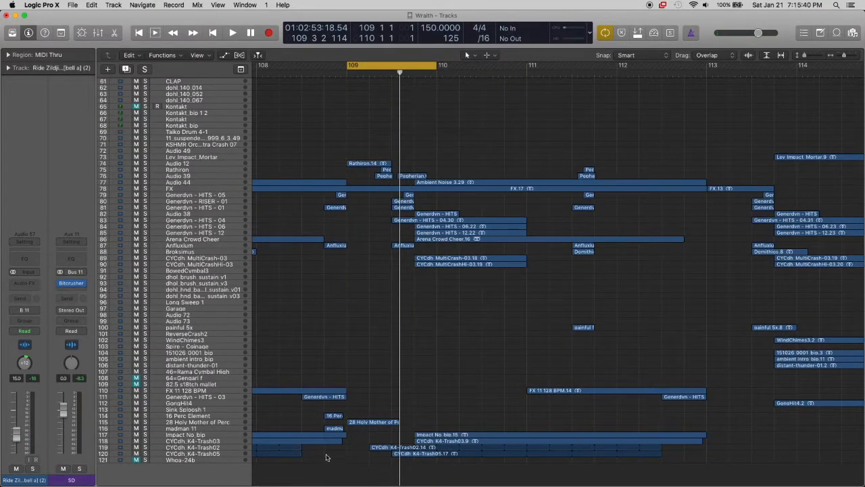
click(206, 428)
click(182, 423)
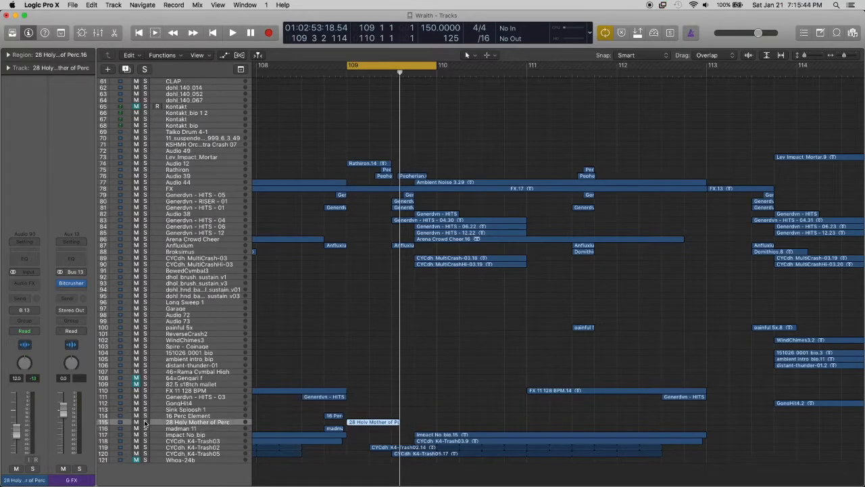
click(145, 421)
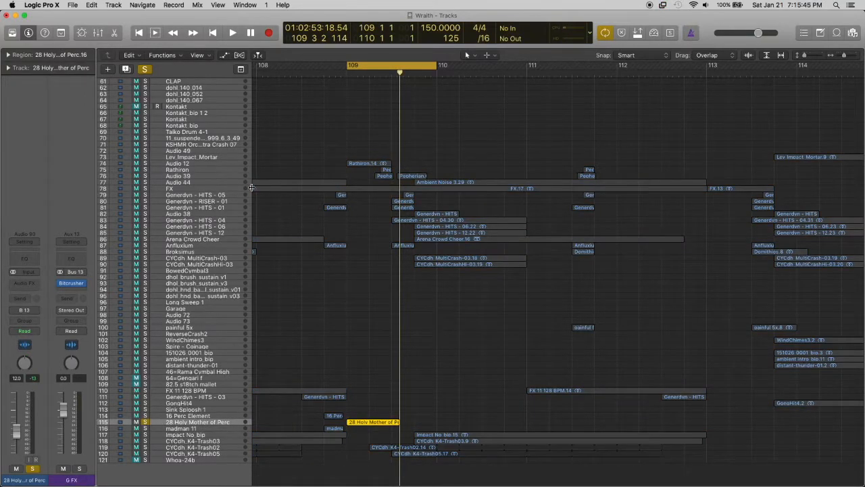
click(145, 164)
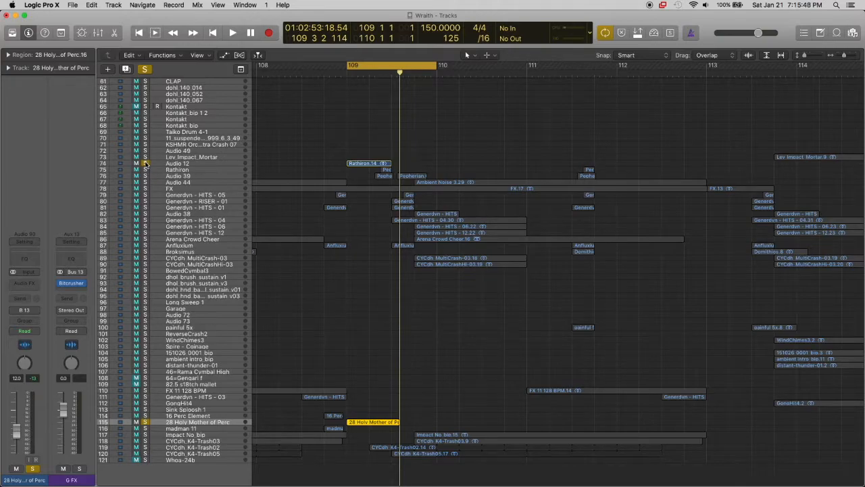
Play the two soloed tracks, stop playback, clear both solos, and turn off the cycle range
key(space)
Play the ending of the arrangement from about bar 113, with its impact, chime, and thunder effects, and stop in bar 116
key(space)
click(145, 163)
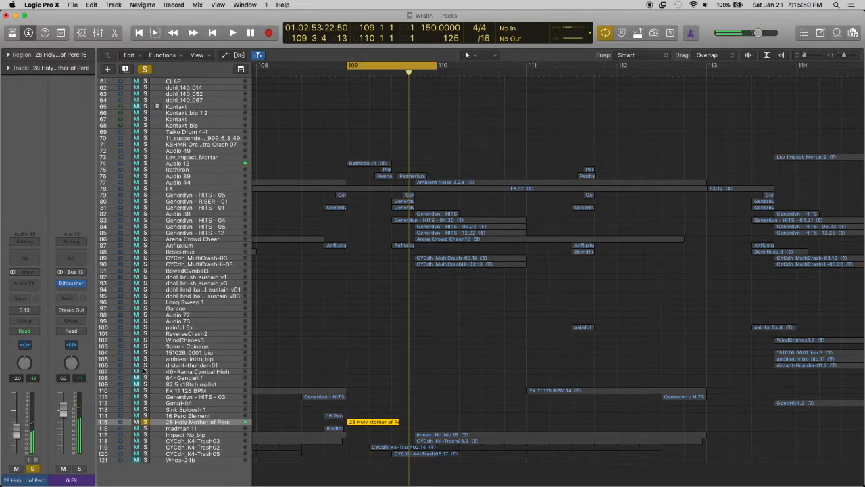
click(145, 422)
key(c)
scroll(485, 167, down, 5)
scroll(485, 166, up, 10)
scroll(484, 165, down, 10)
click(496, 75)
key(space)
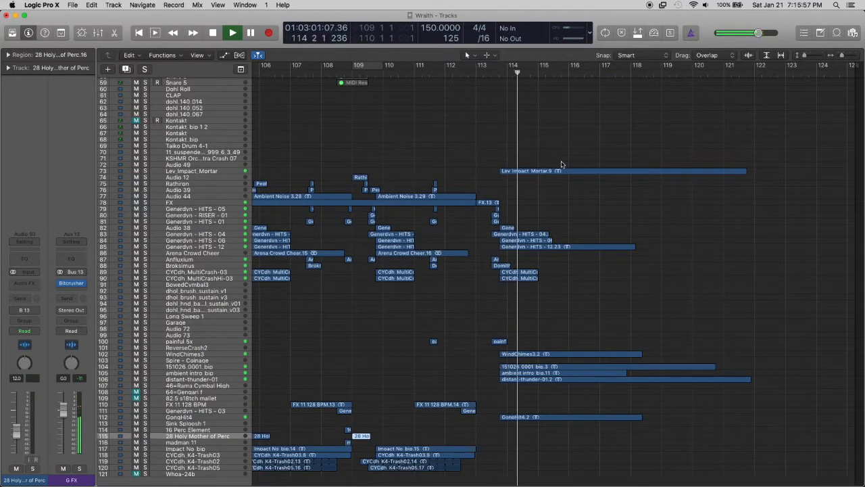
key(super+Left)
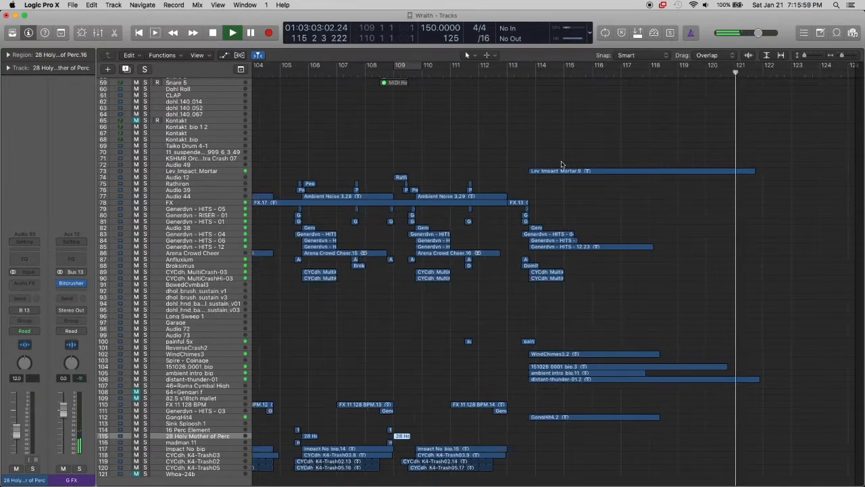
key(super+Left)
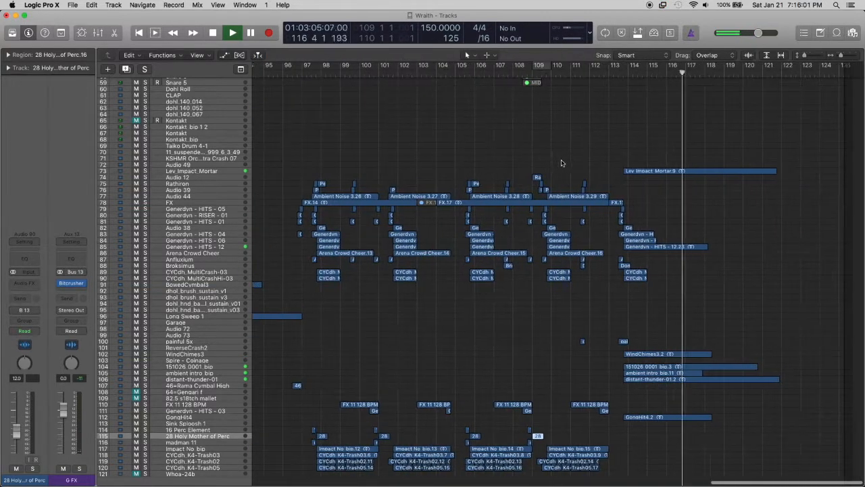
key(space)
Return to the start of the arrangement, examine the opening 40 bars down to the effects tracks, and place the playhead at bar 8
scroll(561, 163, up, 15)
scroll(560, 163, up, 3)
scroll(561, 163, left, 10)
scroll(561, 163, left, 15)
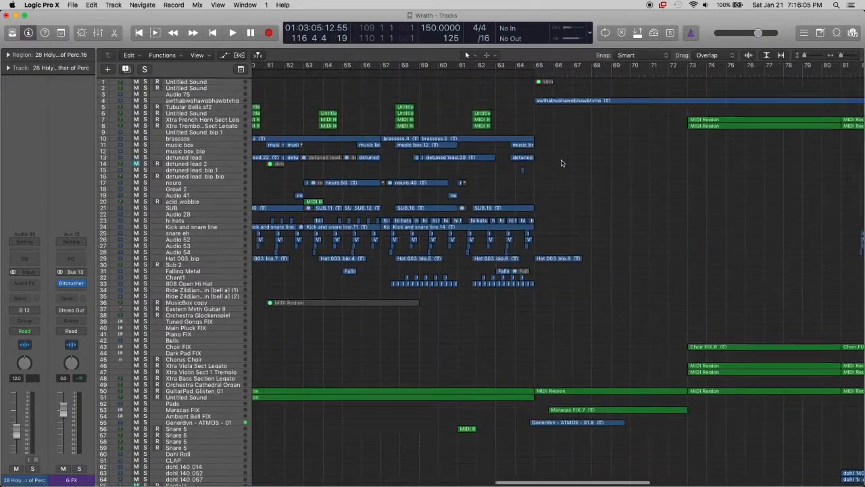
scroll(561, 163, down, 10)
scroll(561, 163, left, 5)
scroll(561, 163, left, 3)
key(super+Left)
scroll(561, 163, left, 5)
scroll(562, 164, up, 5)
scroll(561, 164, up, 10)
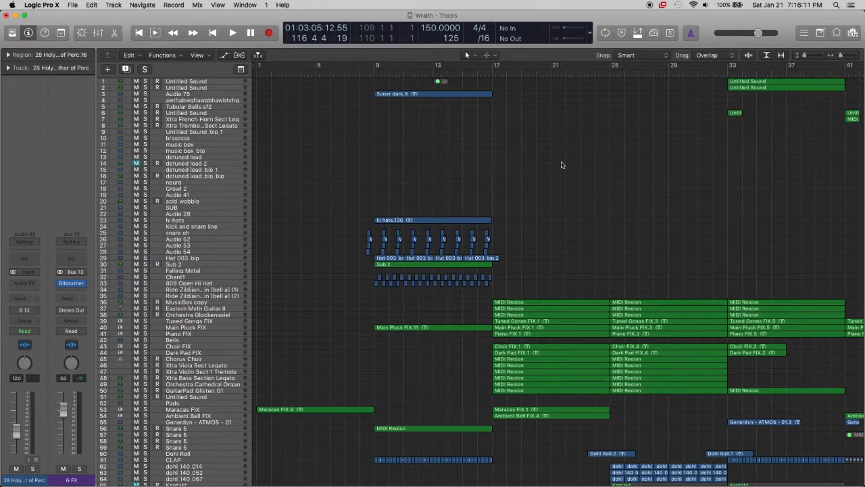
scroll(561, 164, right, 2)
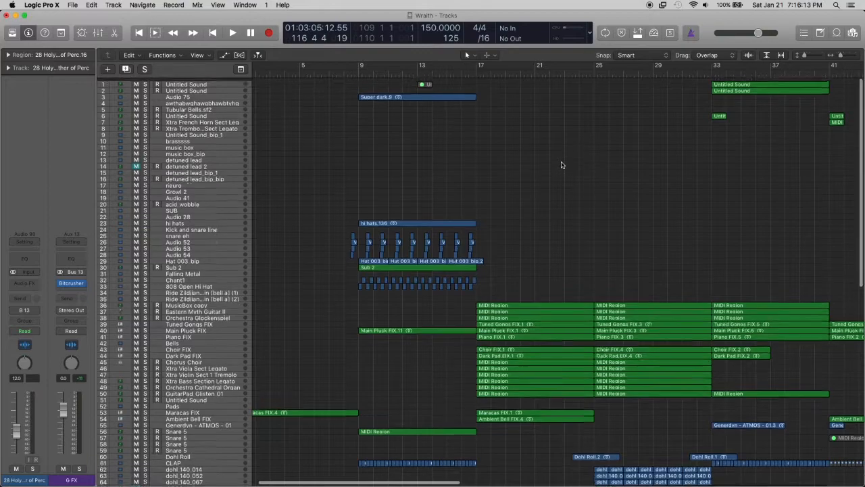
scroll(368, 91, down, 15)
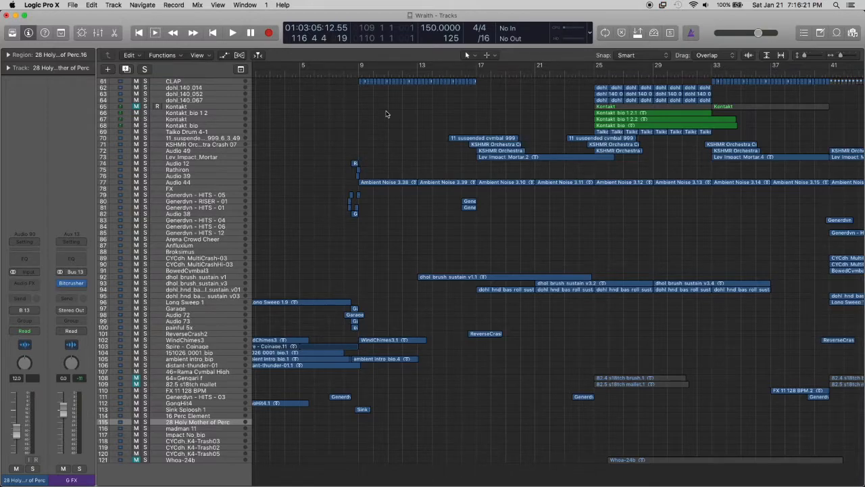
click(343, 72)
Place the playhead at bar 96 and examine the layers of the section from bar 97 to the end of the song
scroll(460, 120, right, 20)
scroll(460, 120, up, 2)
scroll(459, 121, up, 15)
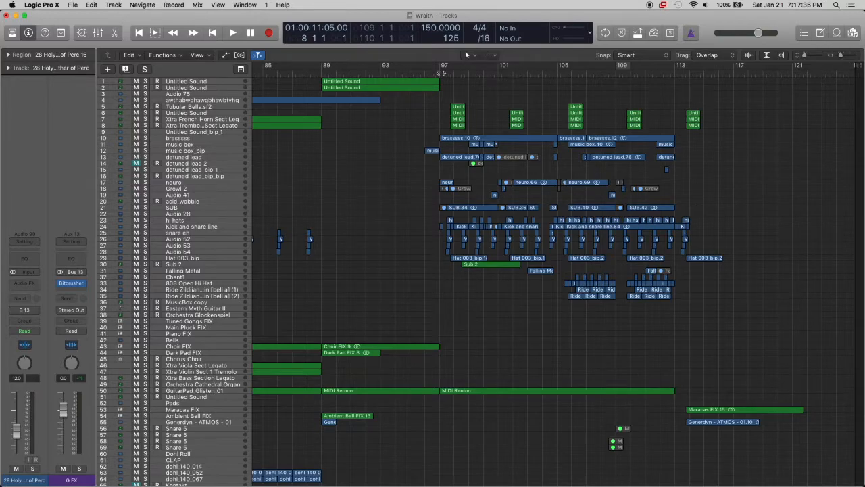
click(431, 73)
click(426, 73)
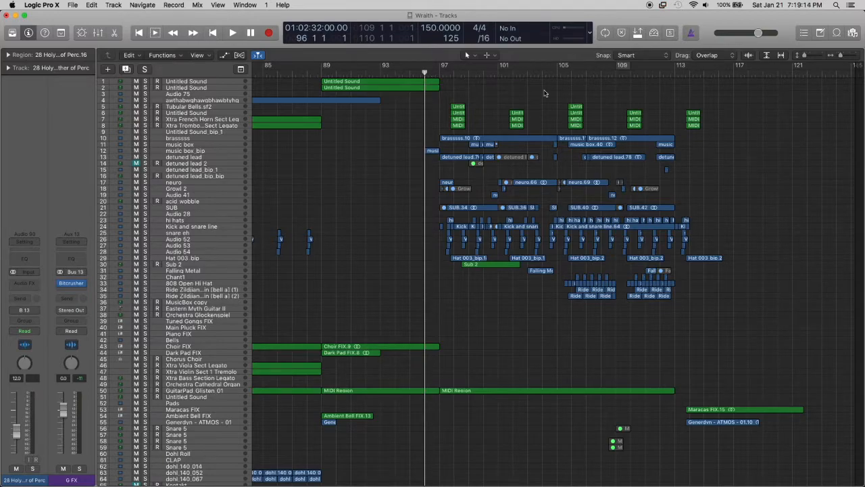
scroll(544, 94, down, 4)
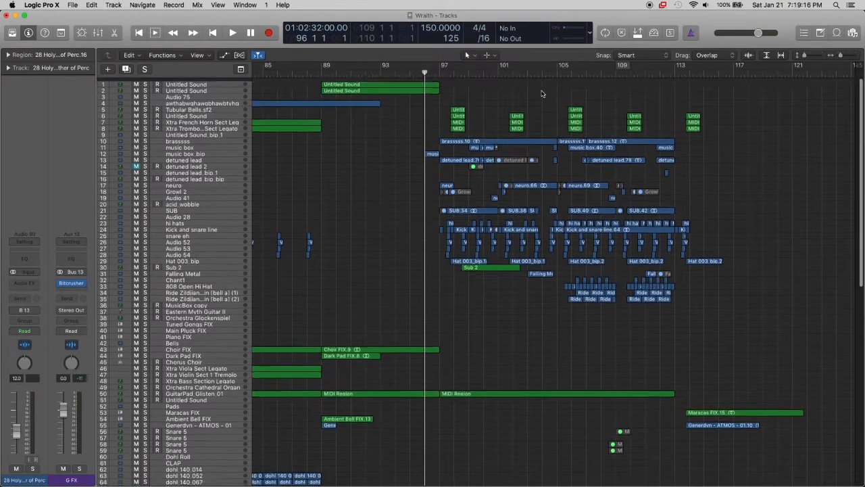
scroll(541, 93, down, 2)
scroll(541, 94, up, 6)
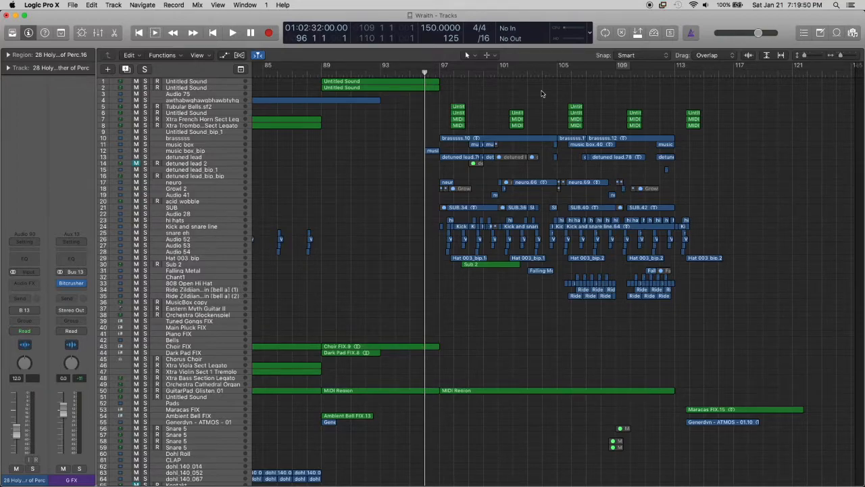
Go back through the arrangement to its opening bars and place the playhead at bar 9
scroll(469, 140, up, 1)
scroll(433, 102, left, 10)
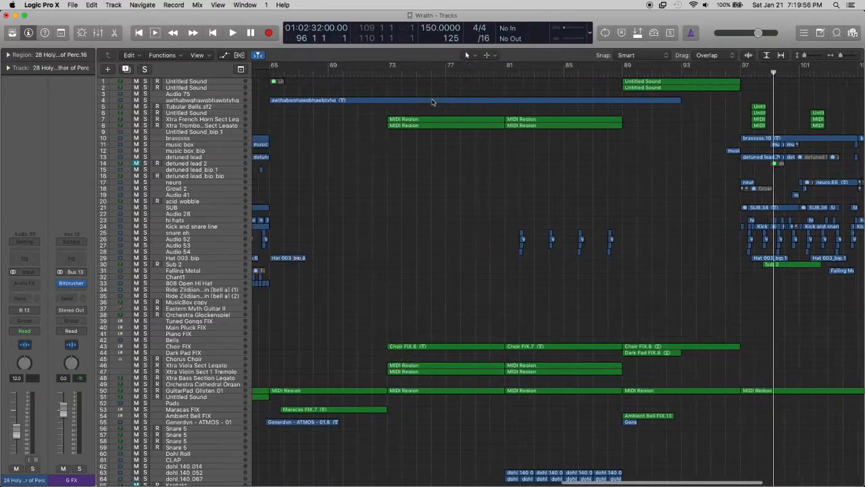
scroll(432, 102, left, 15)
scroll(432, 102, down, 3)
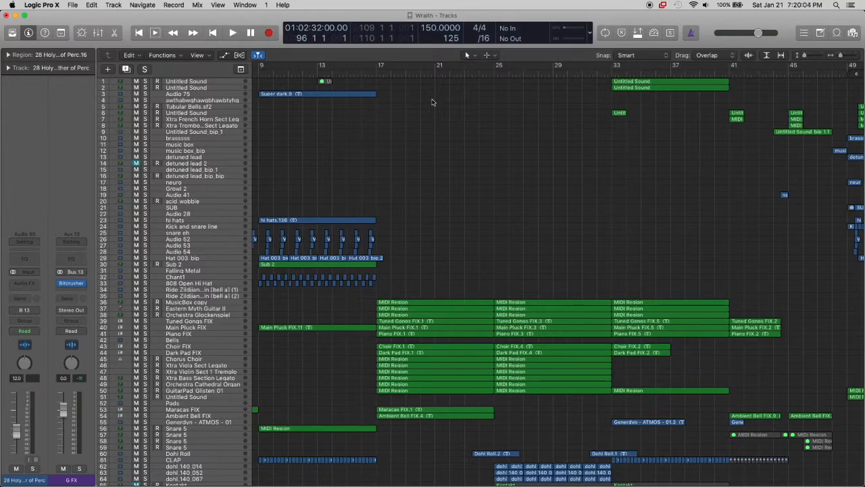
scroll(432, 102, left, 5)
click(374, 73)
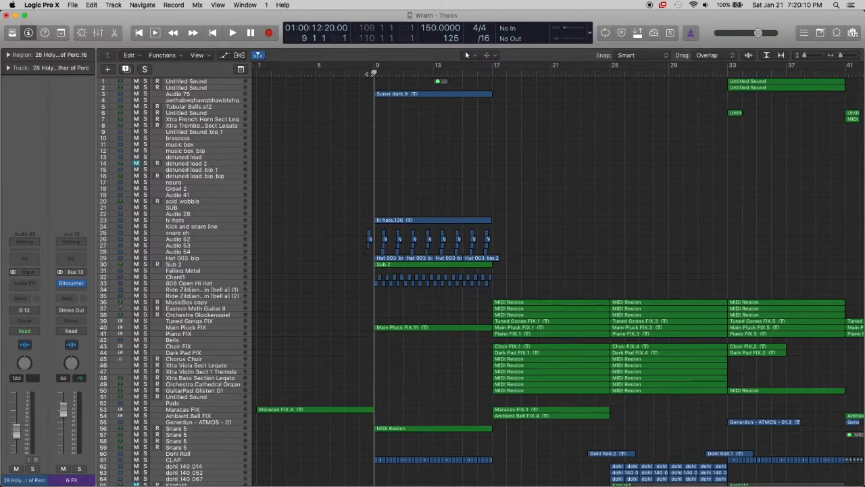
Examine the opening section's layers from the synths and drums down to the effects tracks, moving the playhead back to bar 8
scroll(373, 73, down, 15)
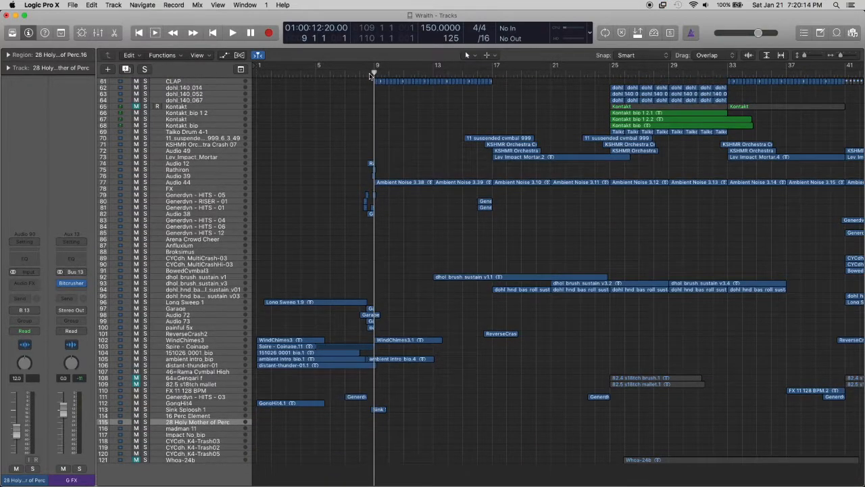
scroll(371, 76, up, 15)
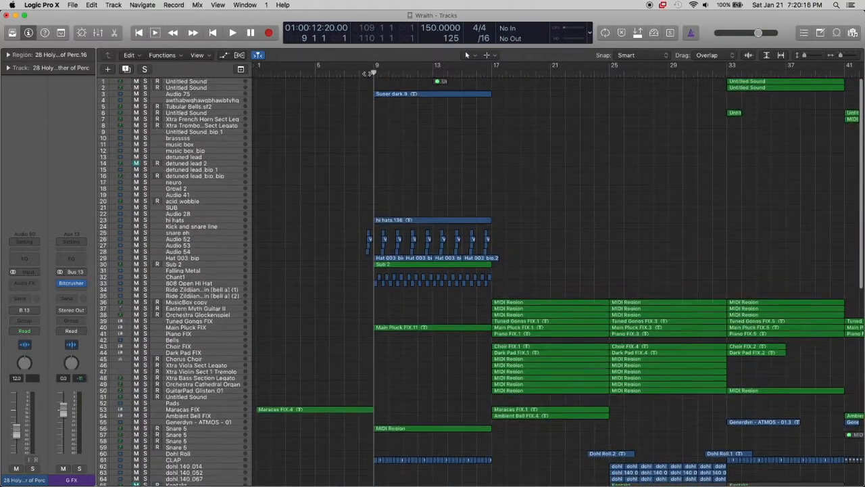
click(361, 73)
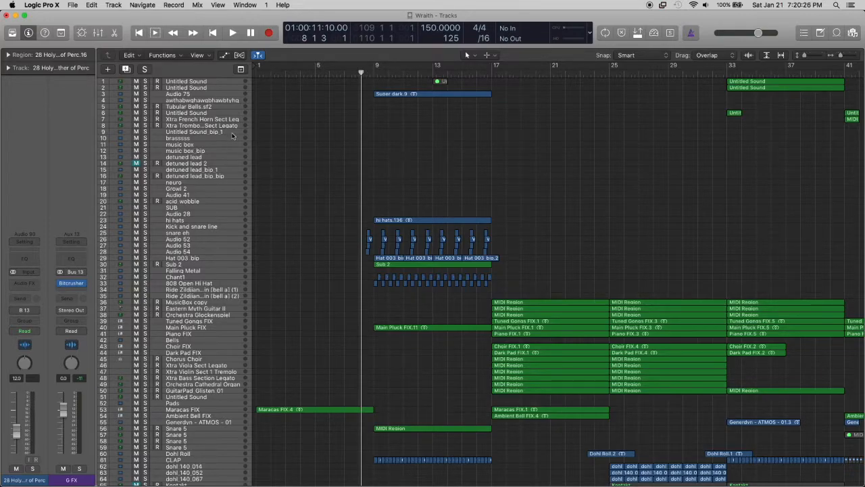
scroll(233, 137, up, 2)
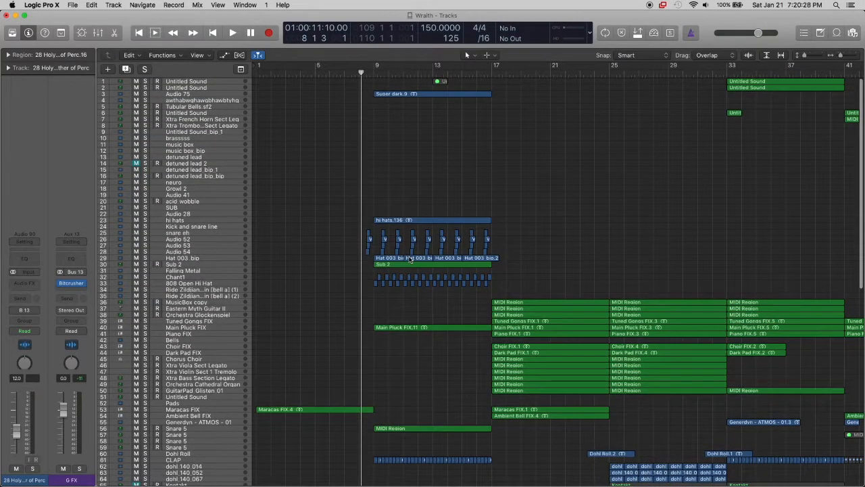
scroll(213, 267, down, 10)
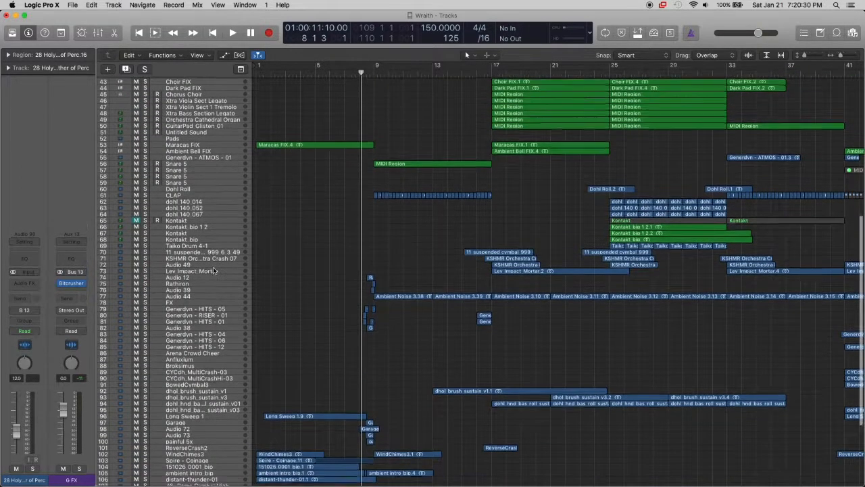
scroll(213, 269, down, 5)
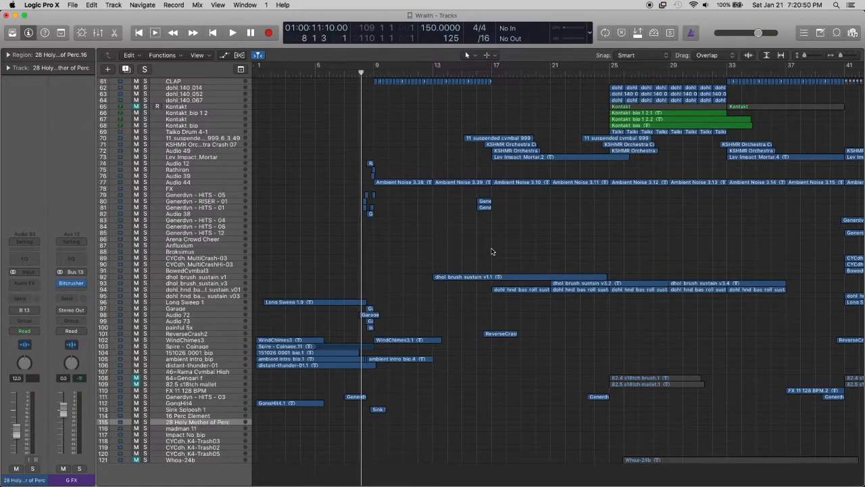
scroll(491, 252, up, 20)
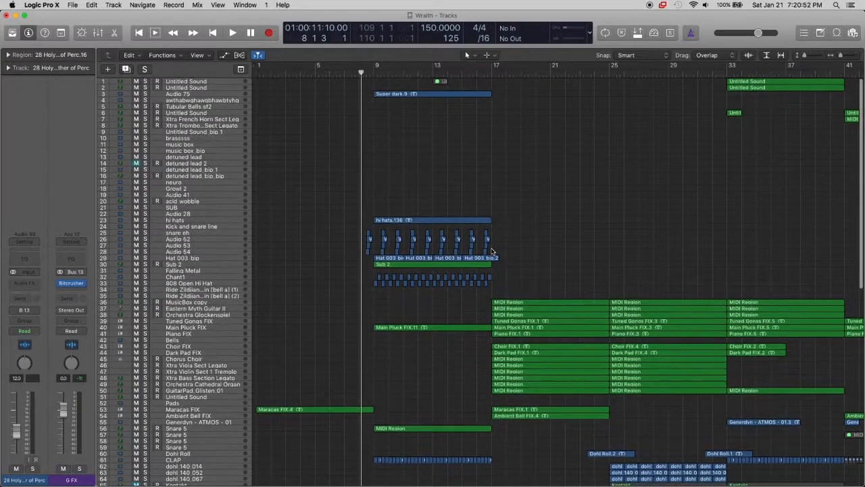